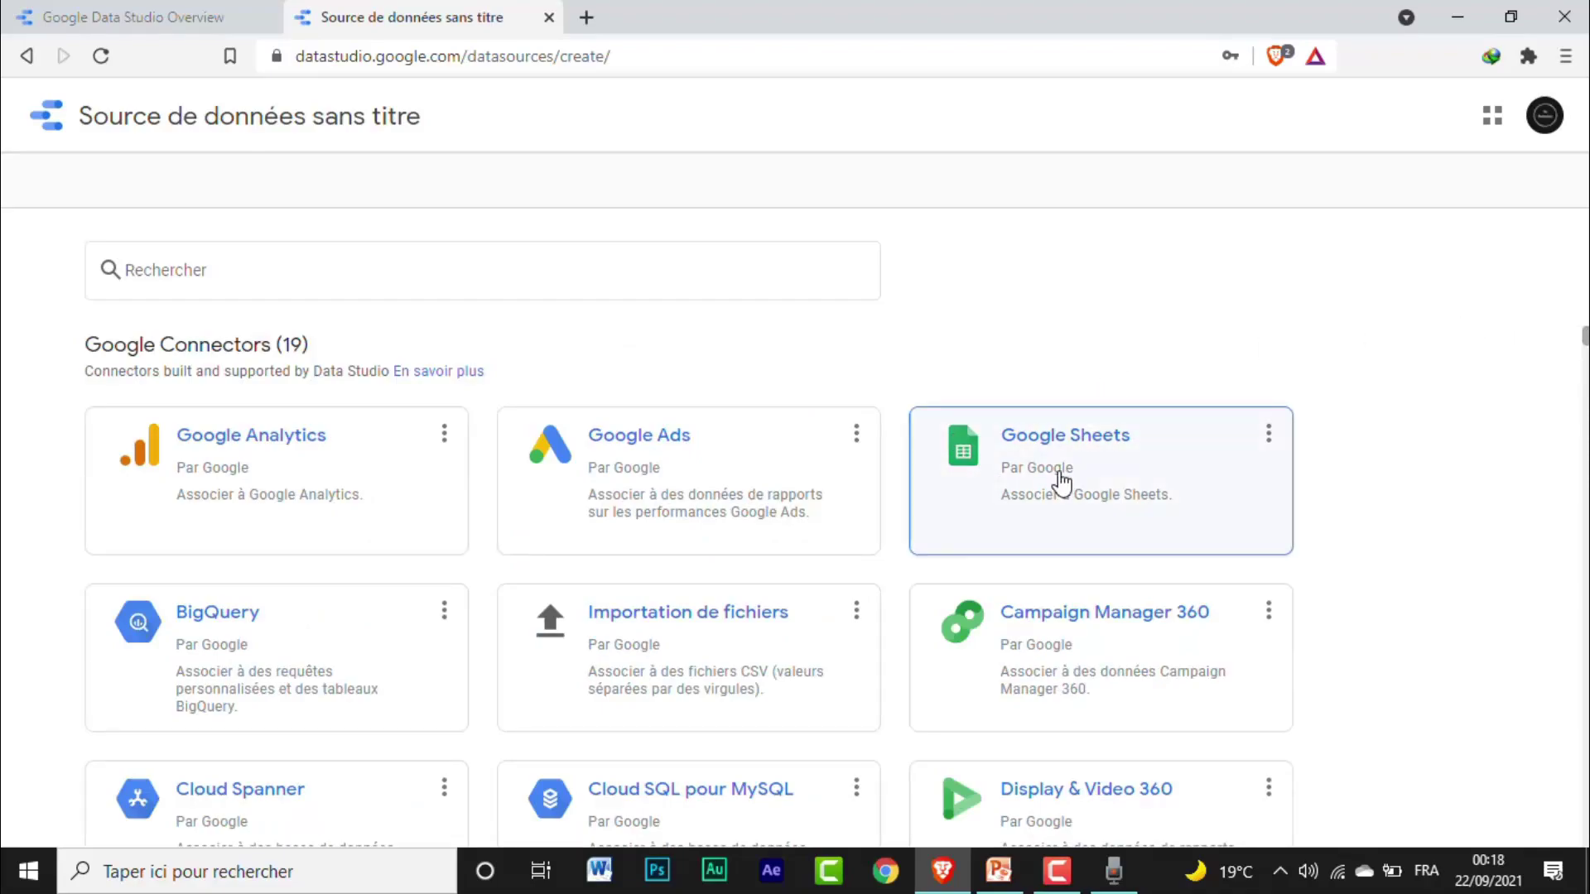
- Open google.com in a new browser tab and go from there to Google Drive
{"action": "left_click", "coordinate": [586, 17]}
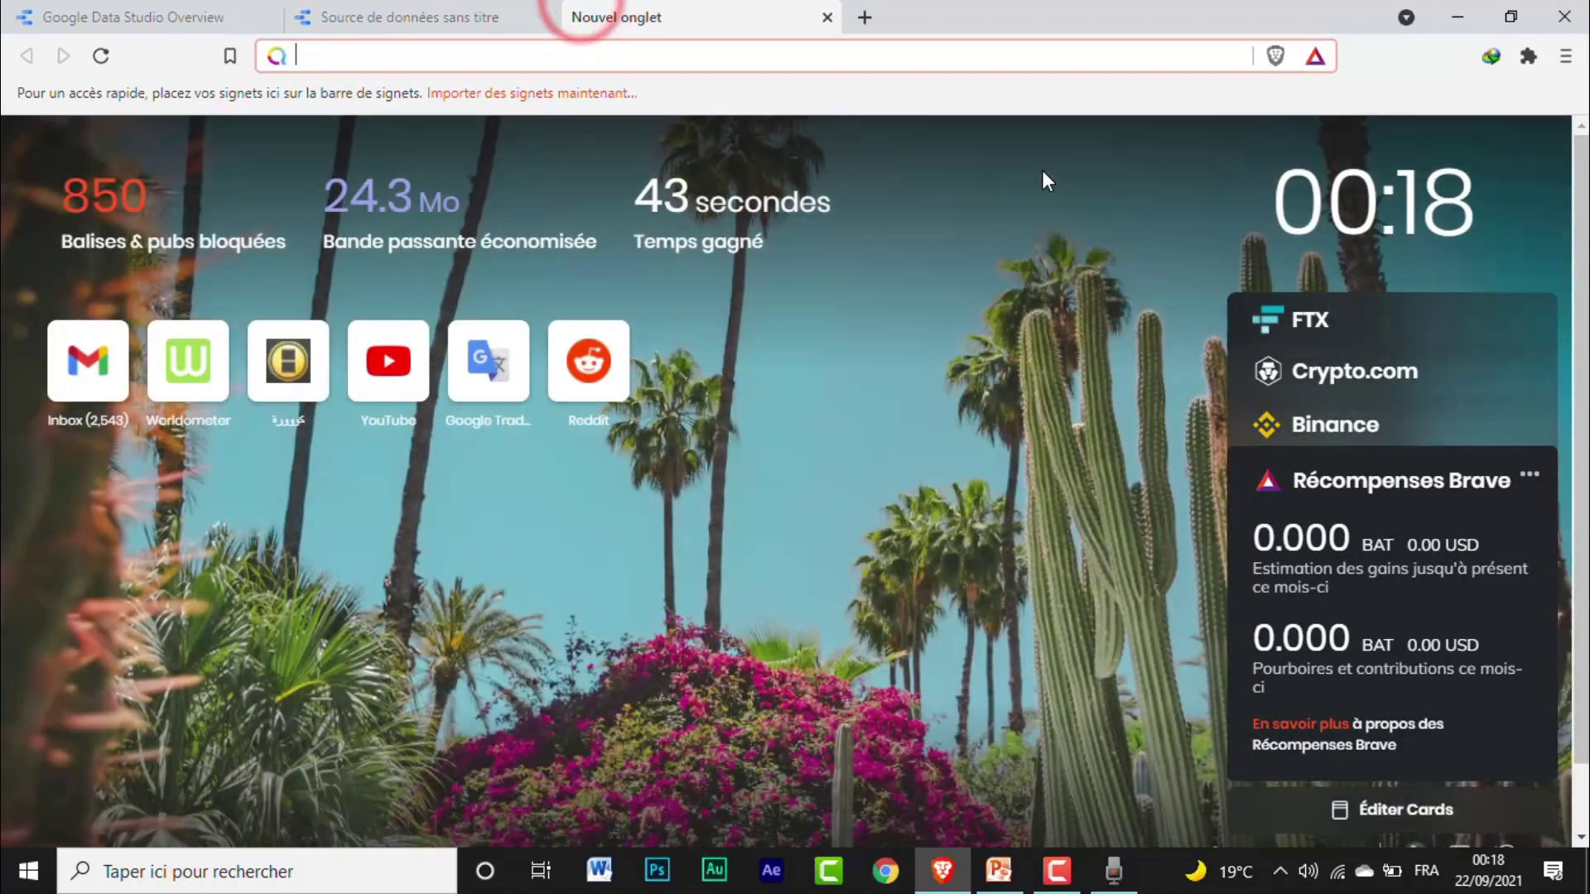
{"action": "type", "text": "g"}
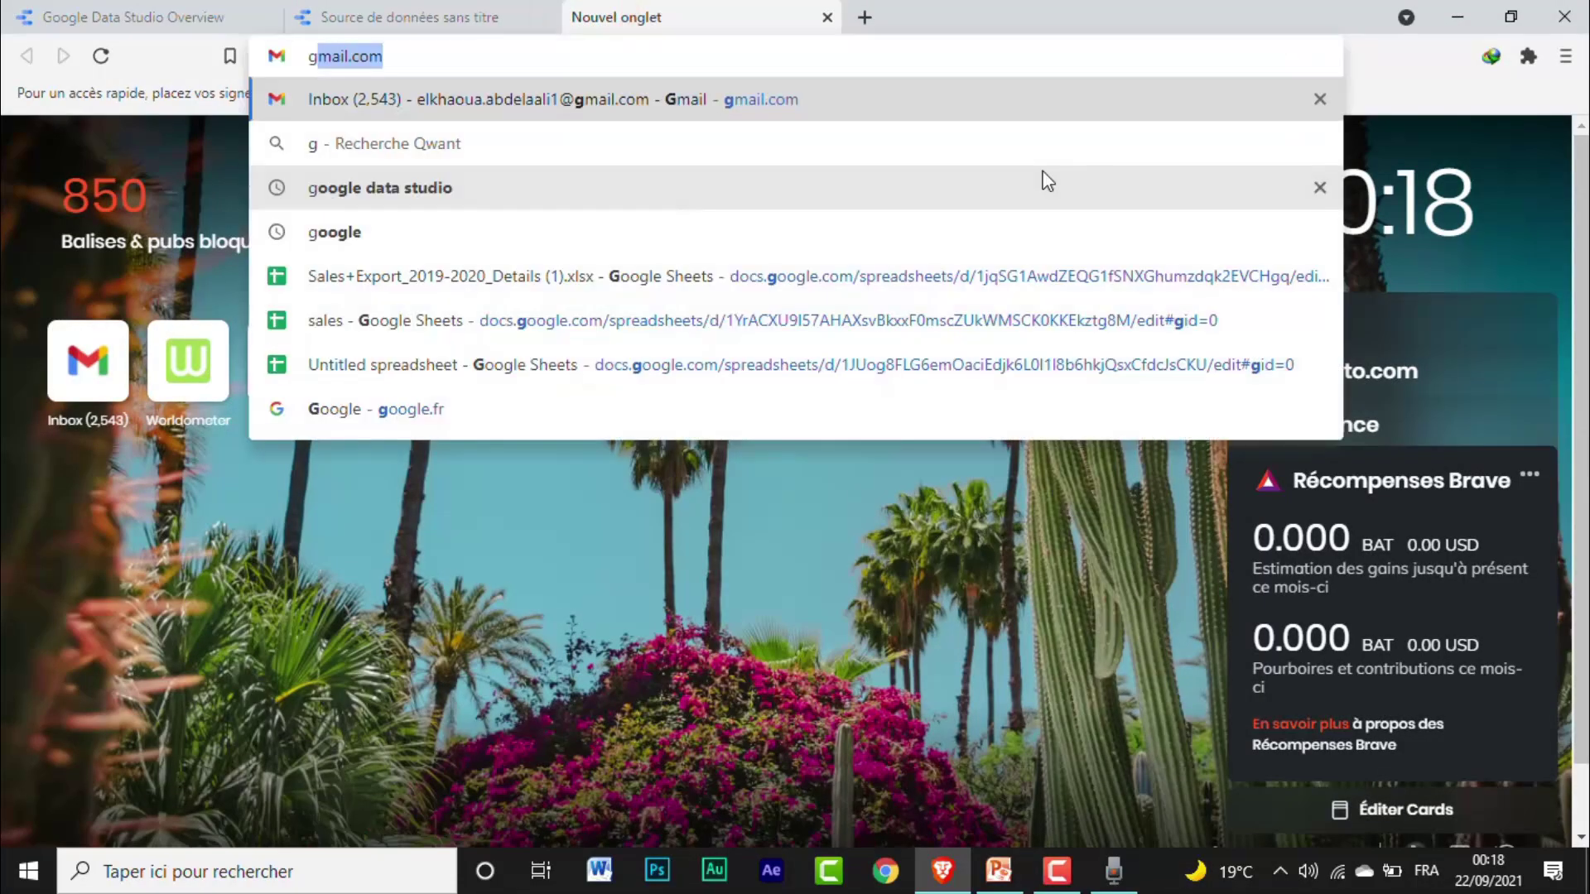
{"action": "type", "text": "oog"}
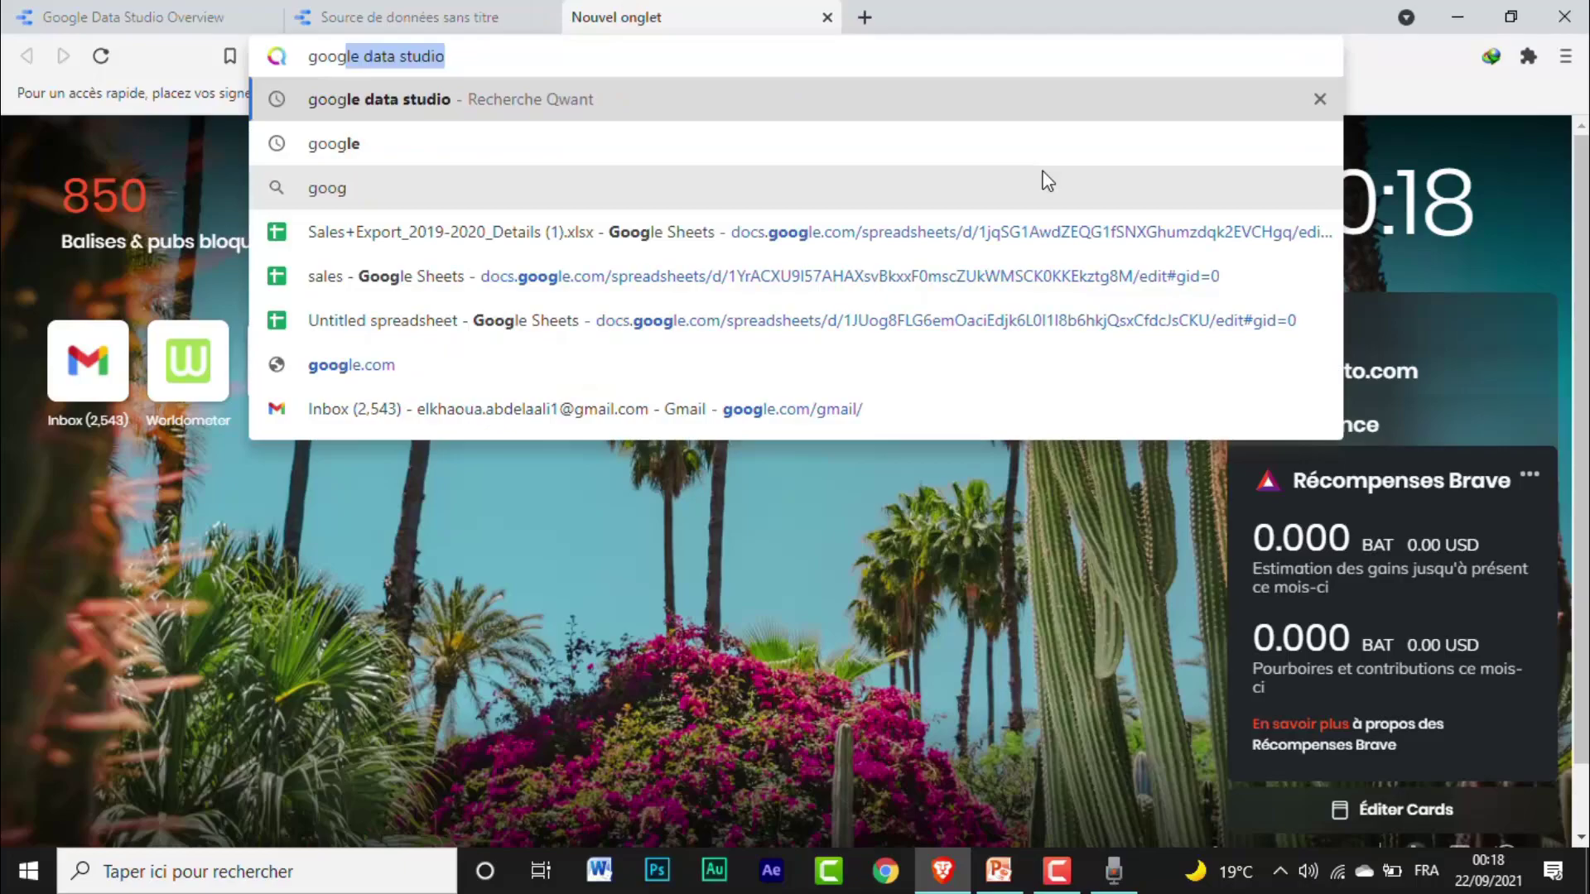
{"action": "type", "text": "le.co"}
{"action": "key", "text": "Return"}
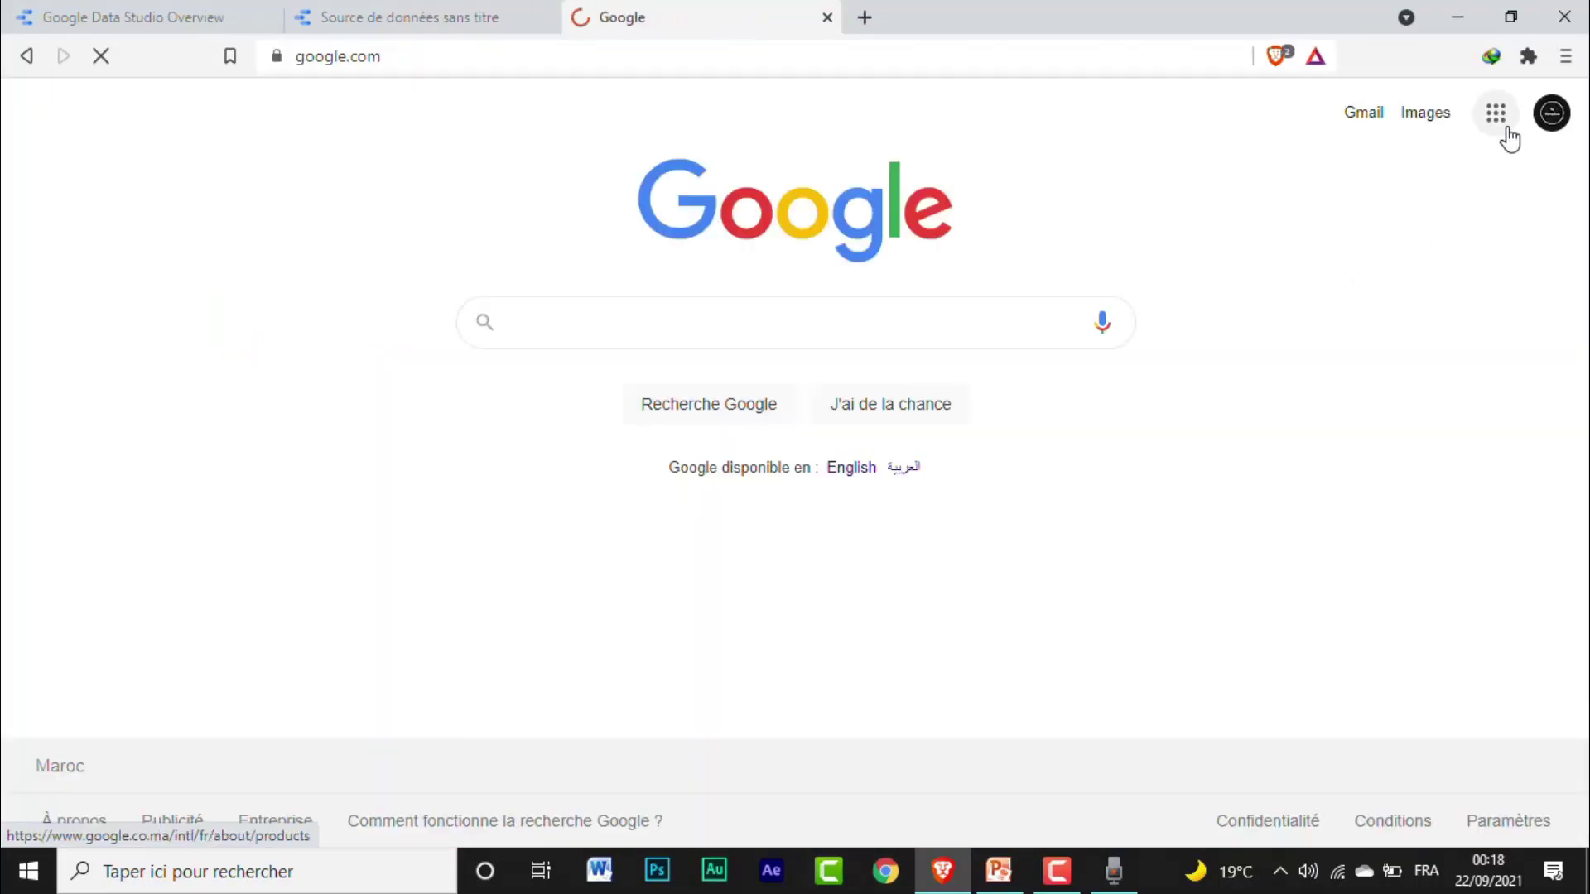
{"action": "left_click", "coordinate": [1497, 116]}
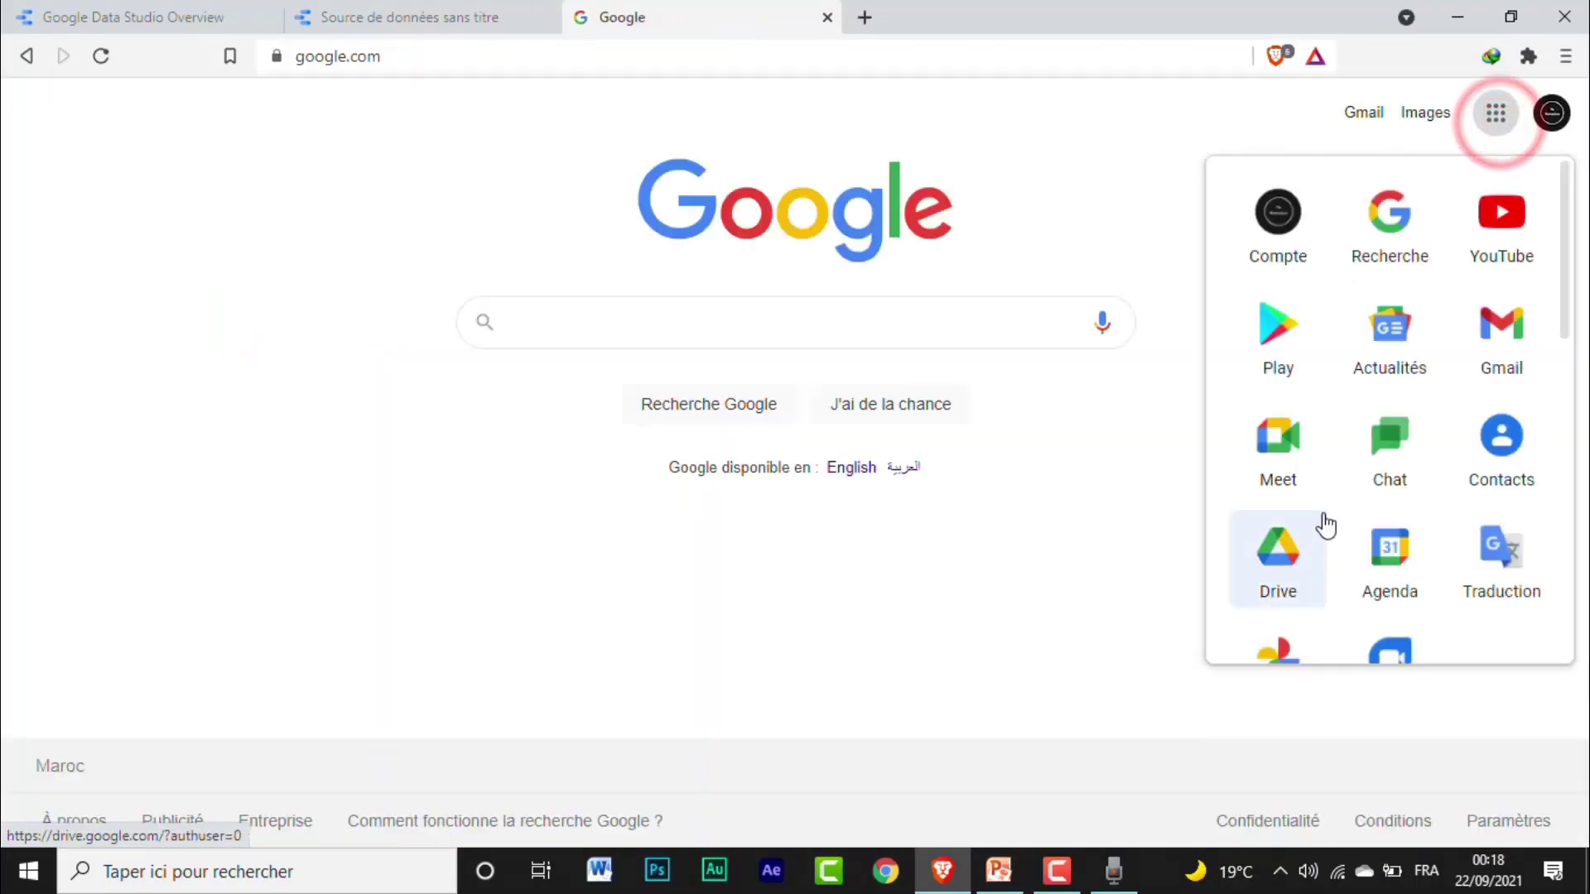
{"action": "left_click", "coordinate": [1287, 553]}
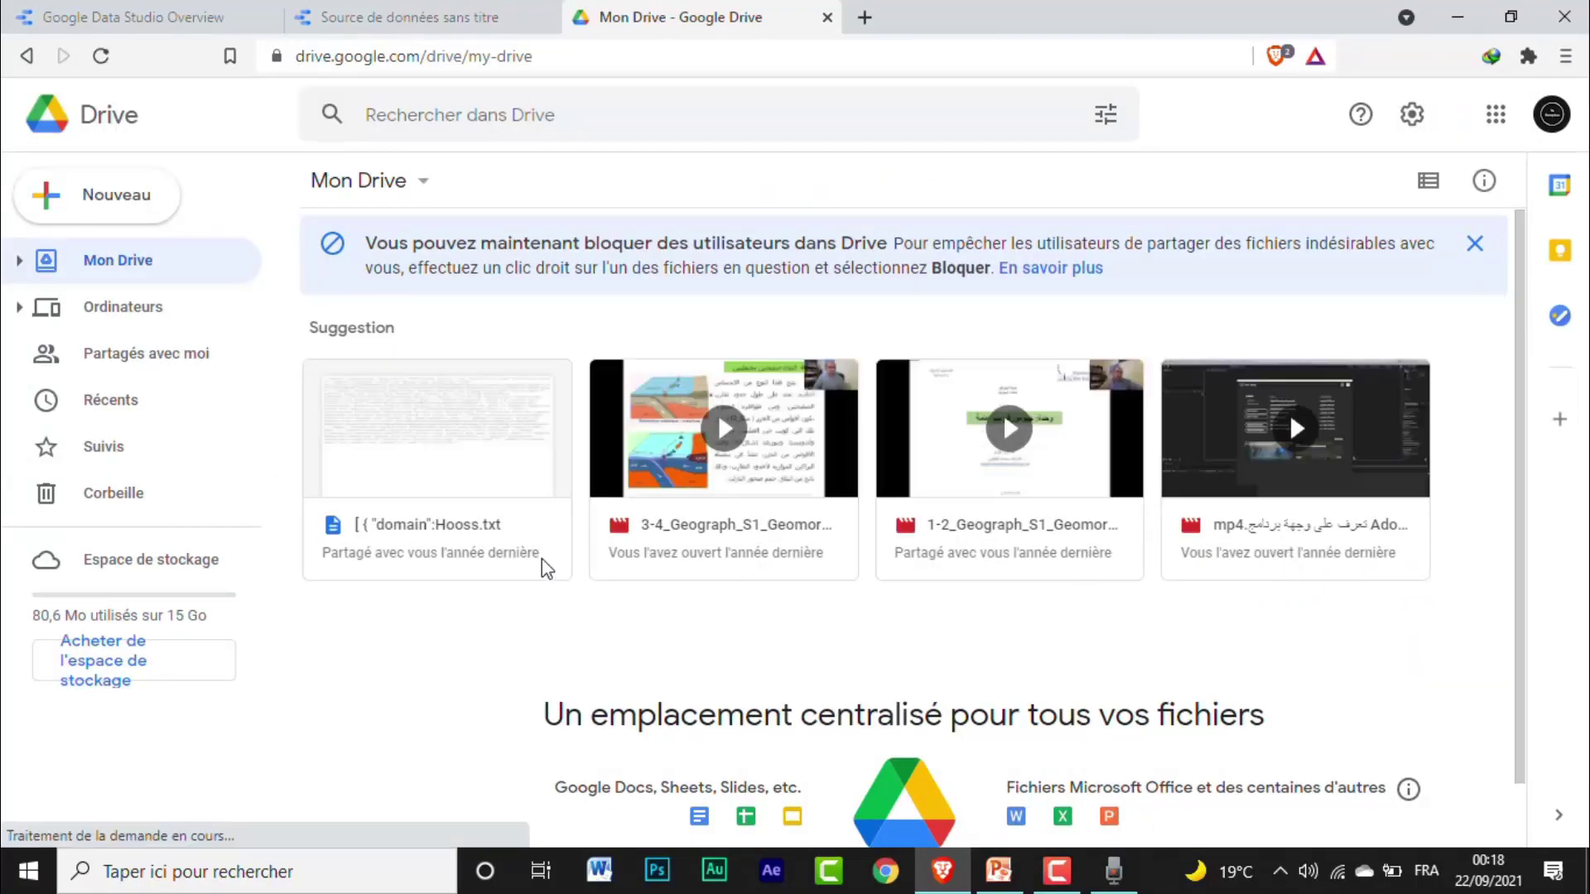
- Create a folder named "data studio" in My Drive and open it
{"action": "left_click", "coordinate": [122, 209]}
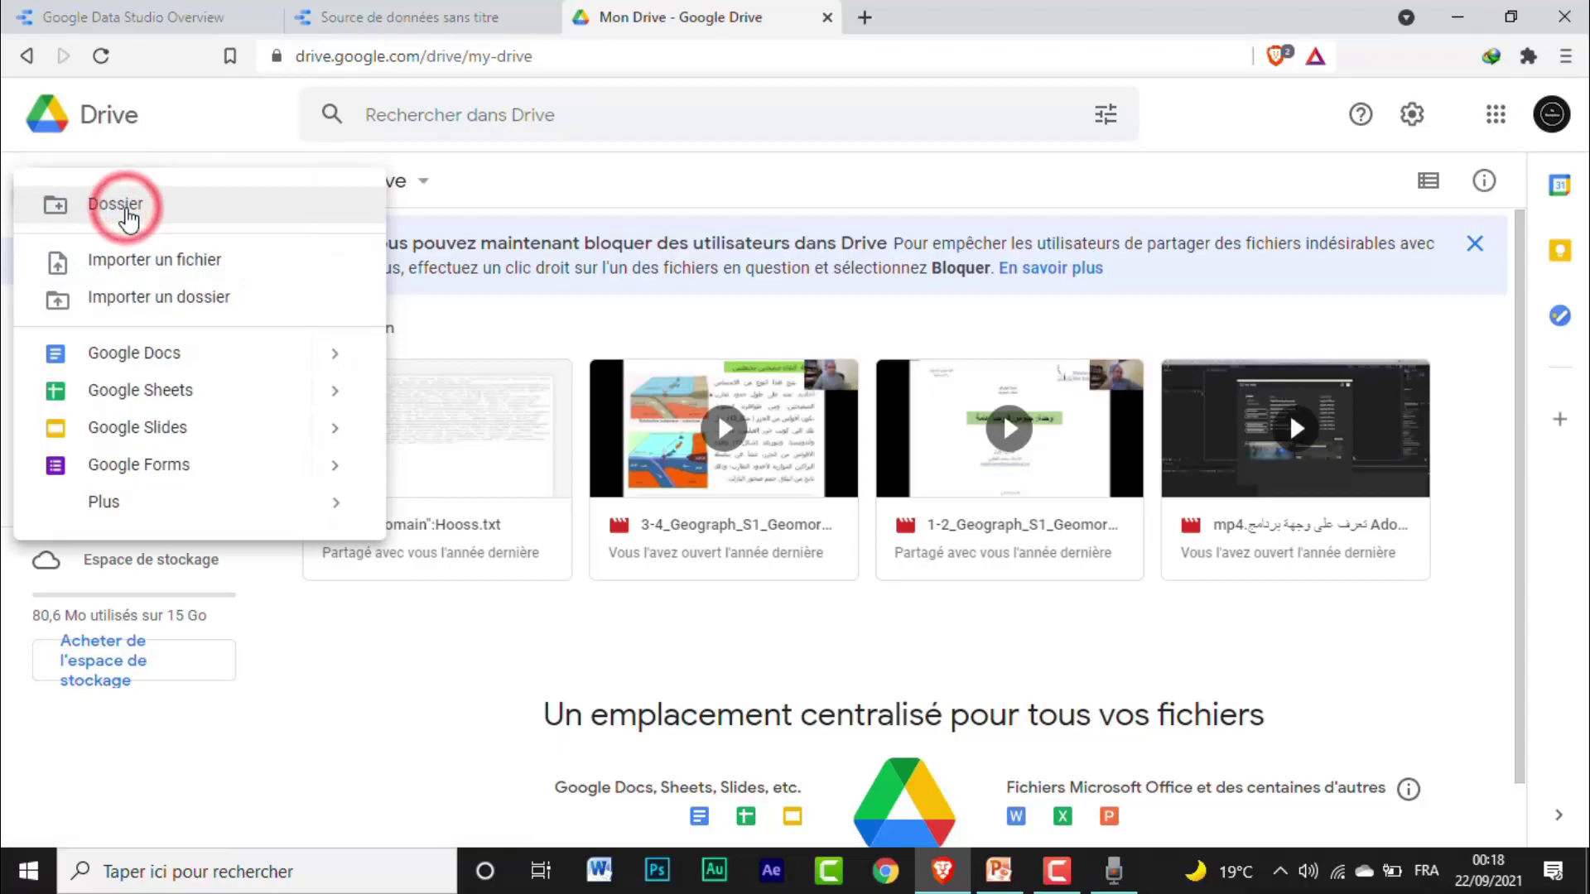
{"action": "left_click", "coordinate": [213, 207]}
{"action": "type", "text": "data studio"}
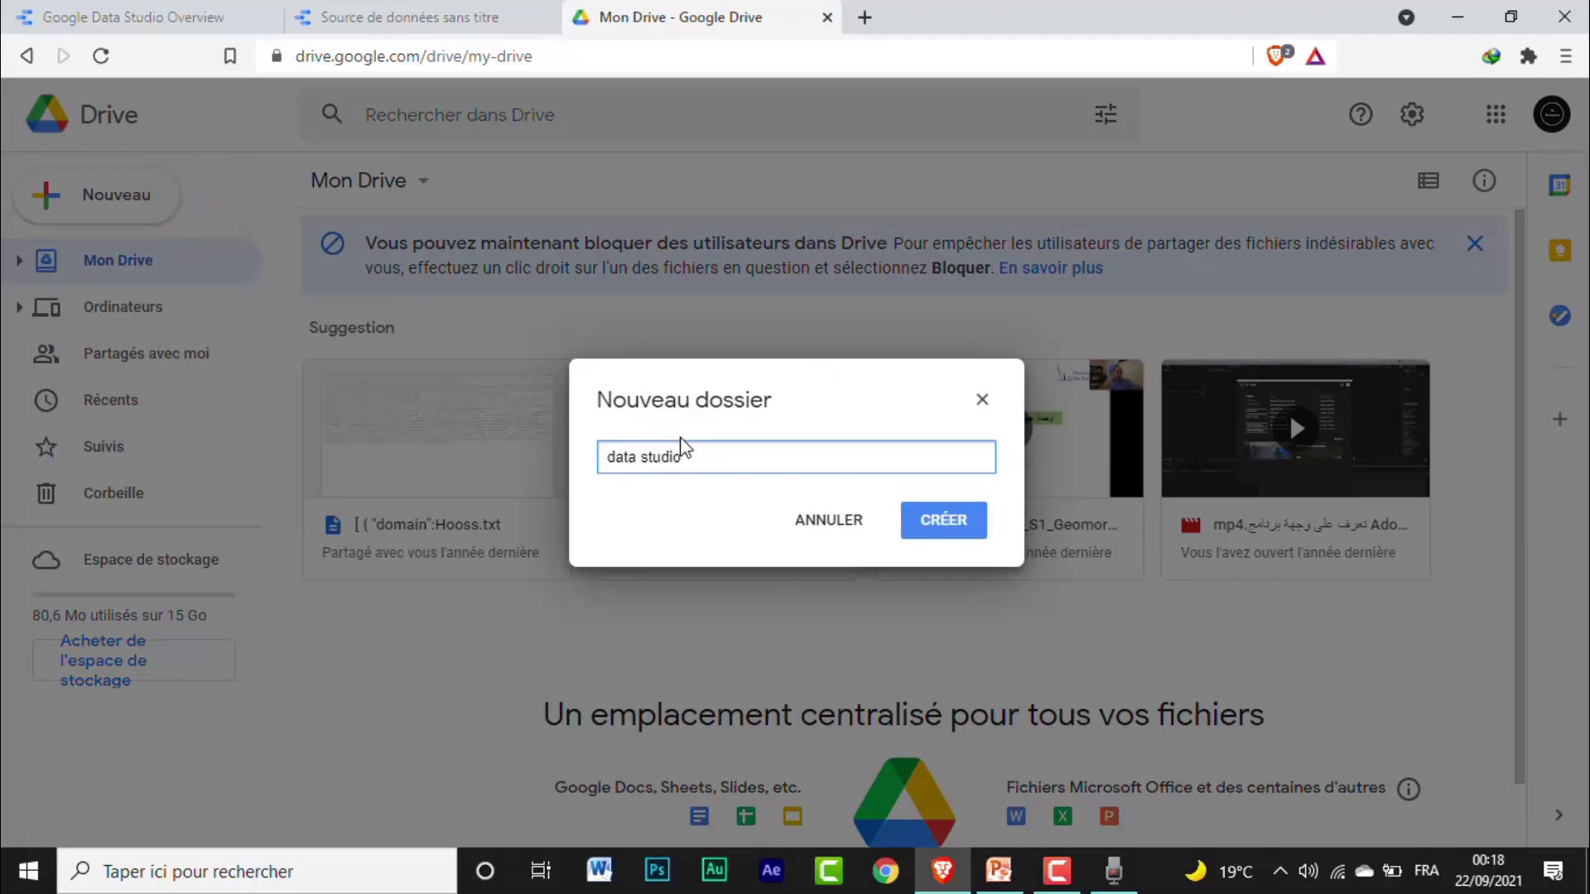
{"action": "key", "text": "Return"}
{"action": "left_click", "coordinate": [479, 692]}
{"action": "double_click", "coordinate": [478, 692]}
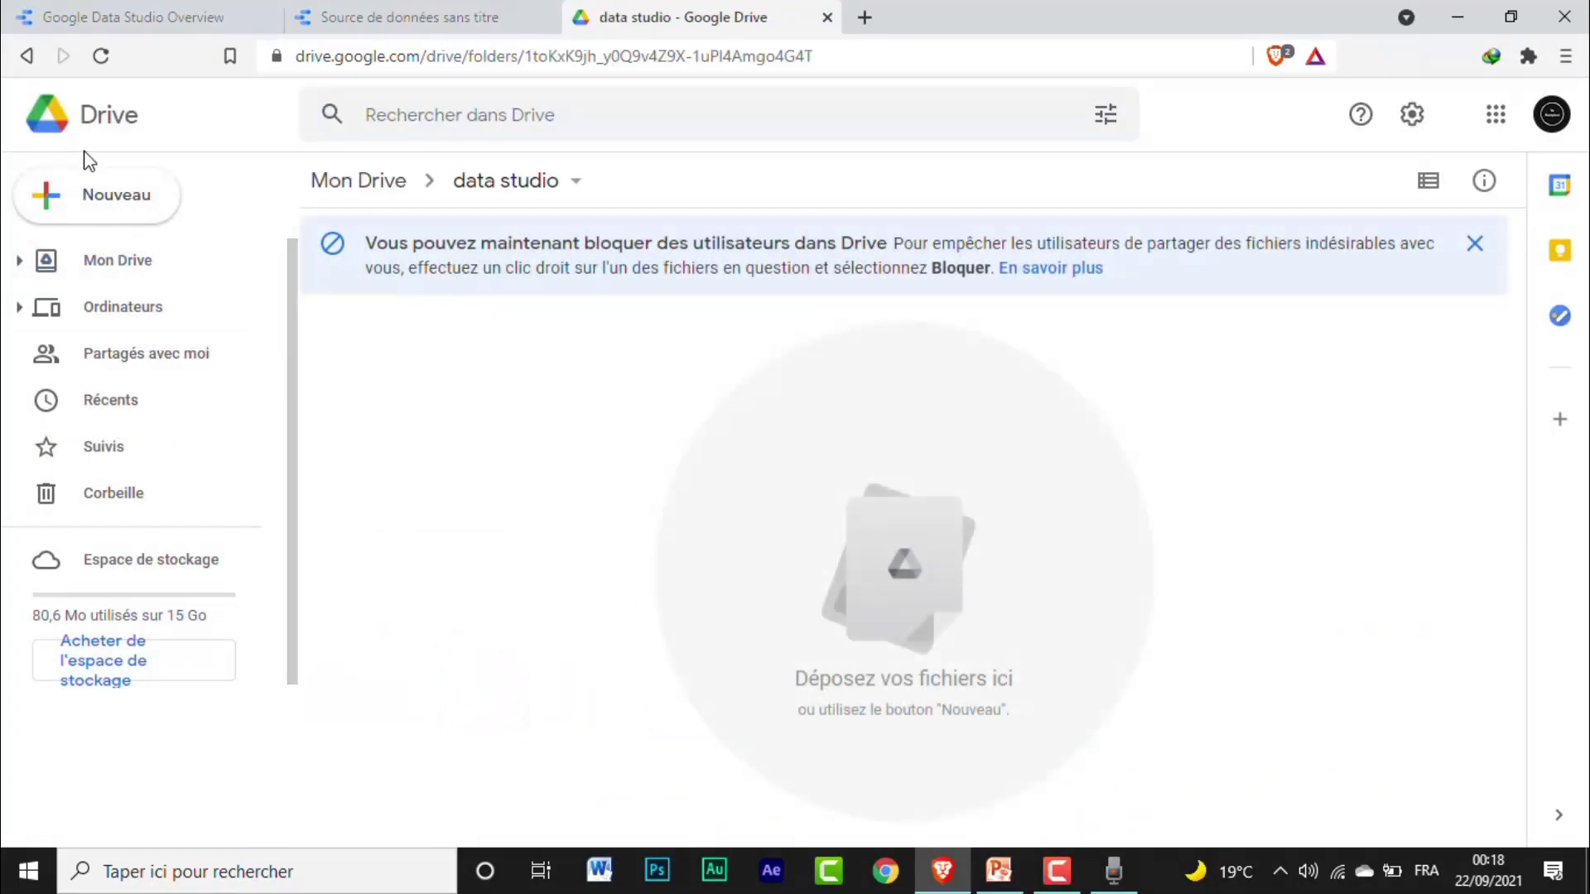
- Create a blank Google Sheets spreadsheet in the data studio folder and dismiss the meeting presentation tip
{"action": "left_click", "coordinate": [108, 226]}
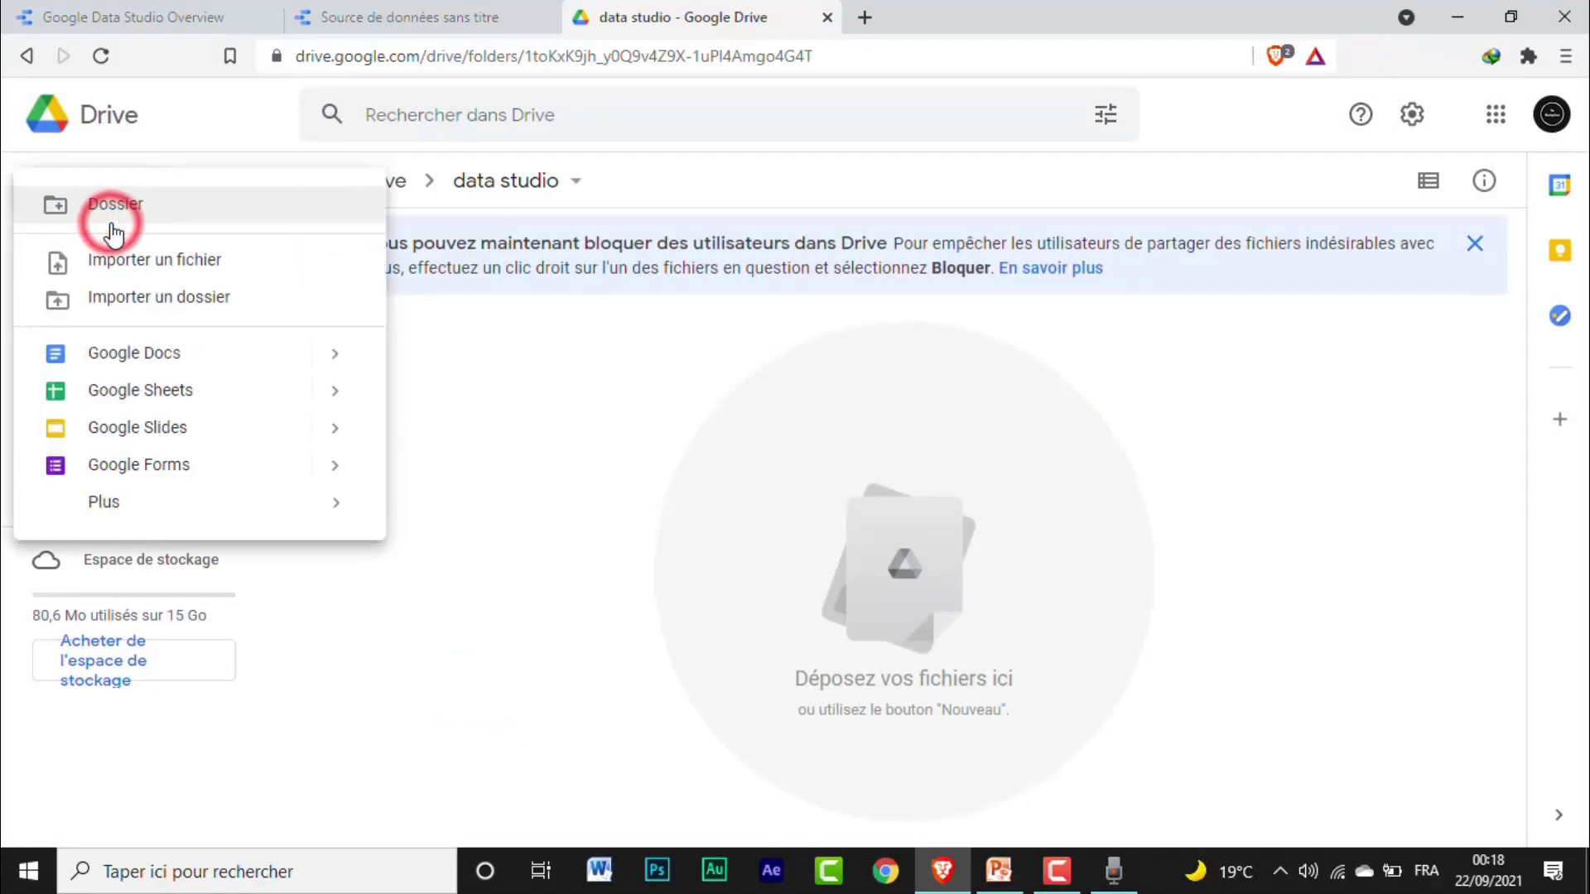
{"action": "left_click", "coordinate": [190, 382]}
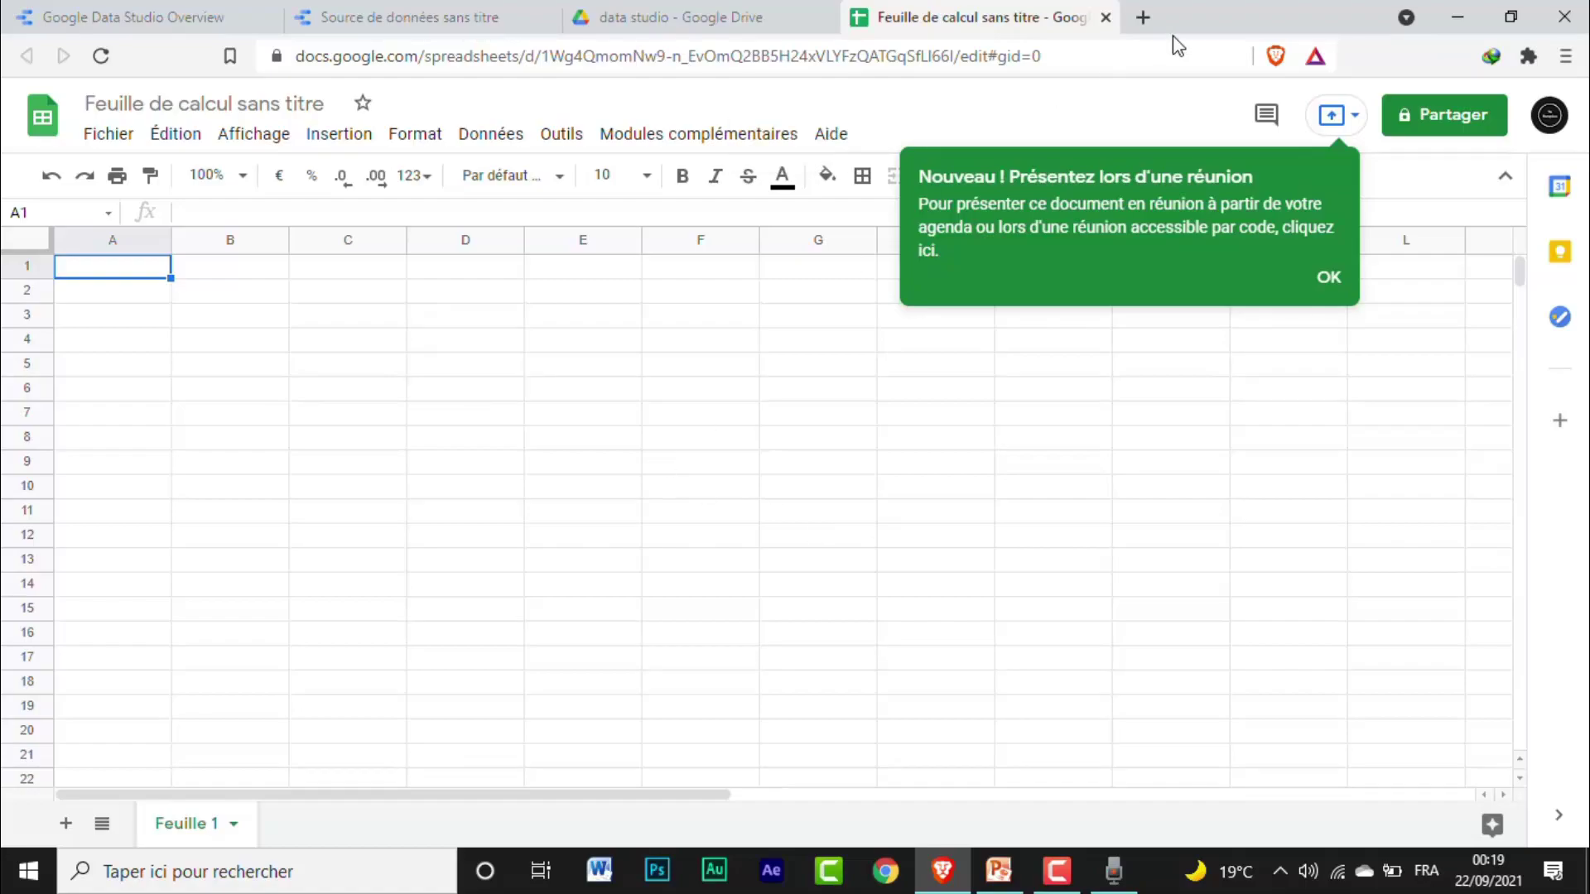
{"action": "left_click", "coordinate": [1335, 278]}
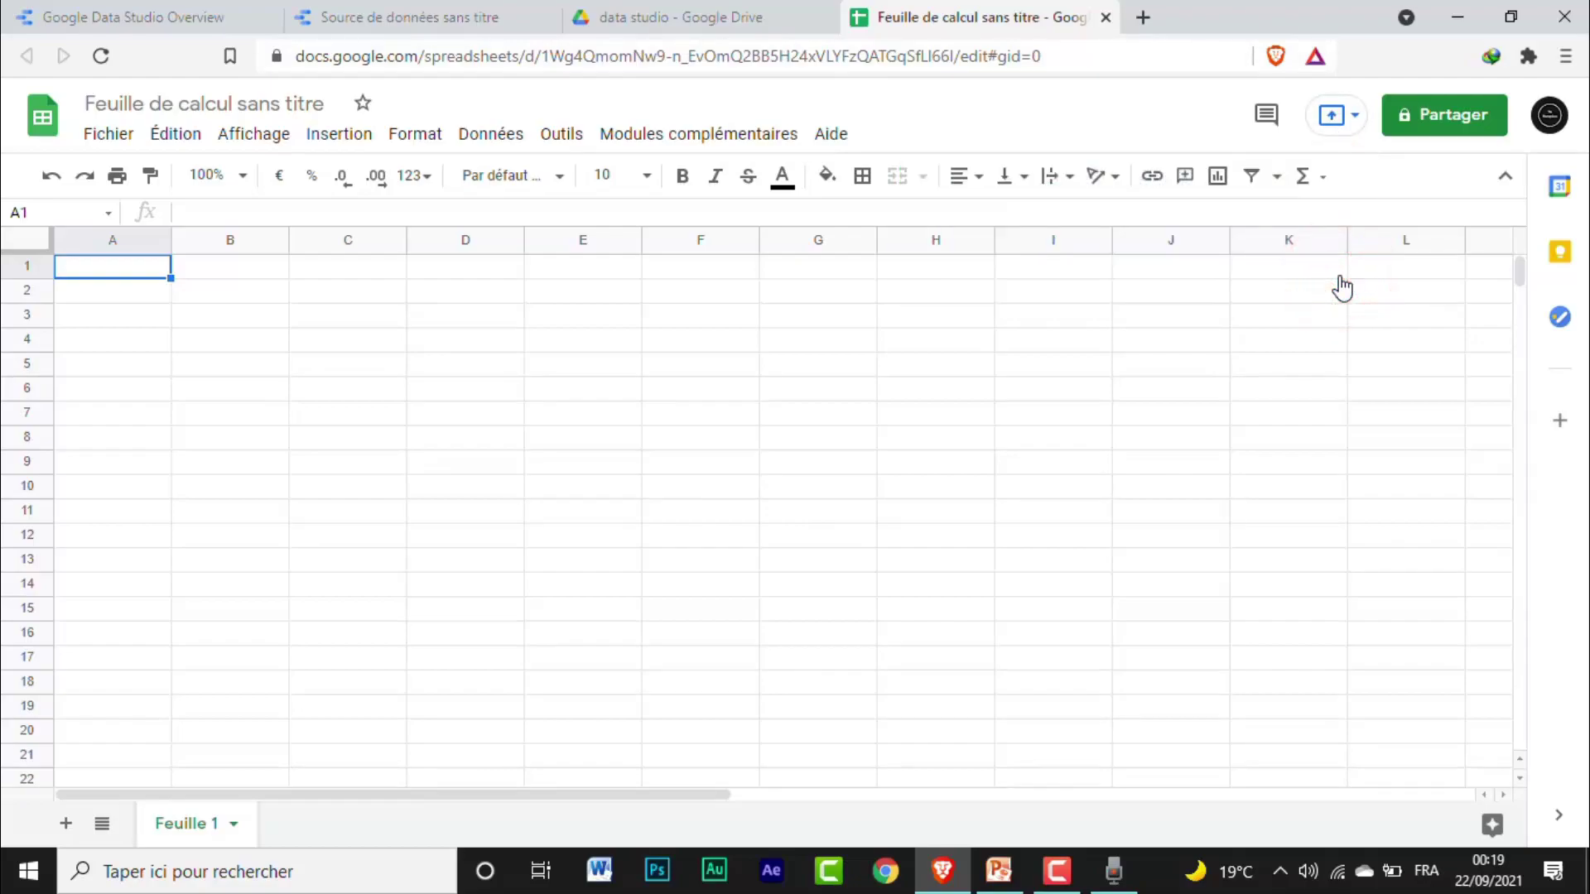
- Open worldometers.info in a new browser tab and close the extra search results tab
{"action": "left_click", "coordinate": [1136, 18]}
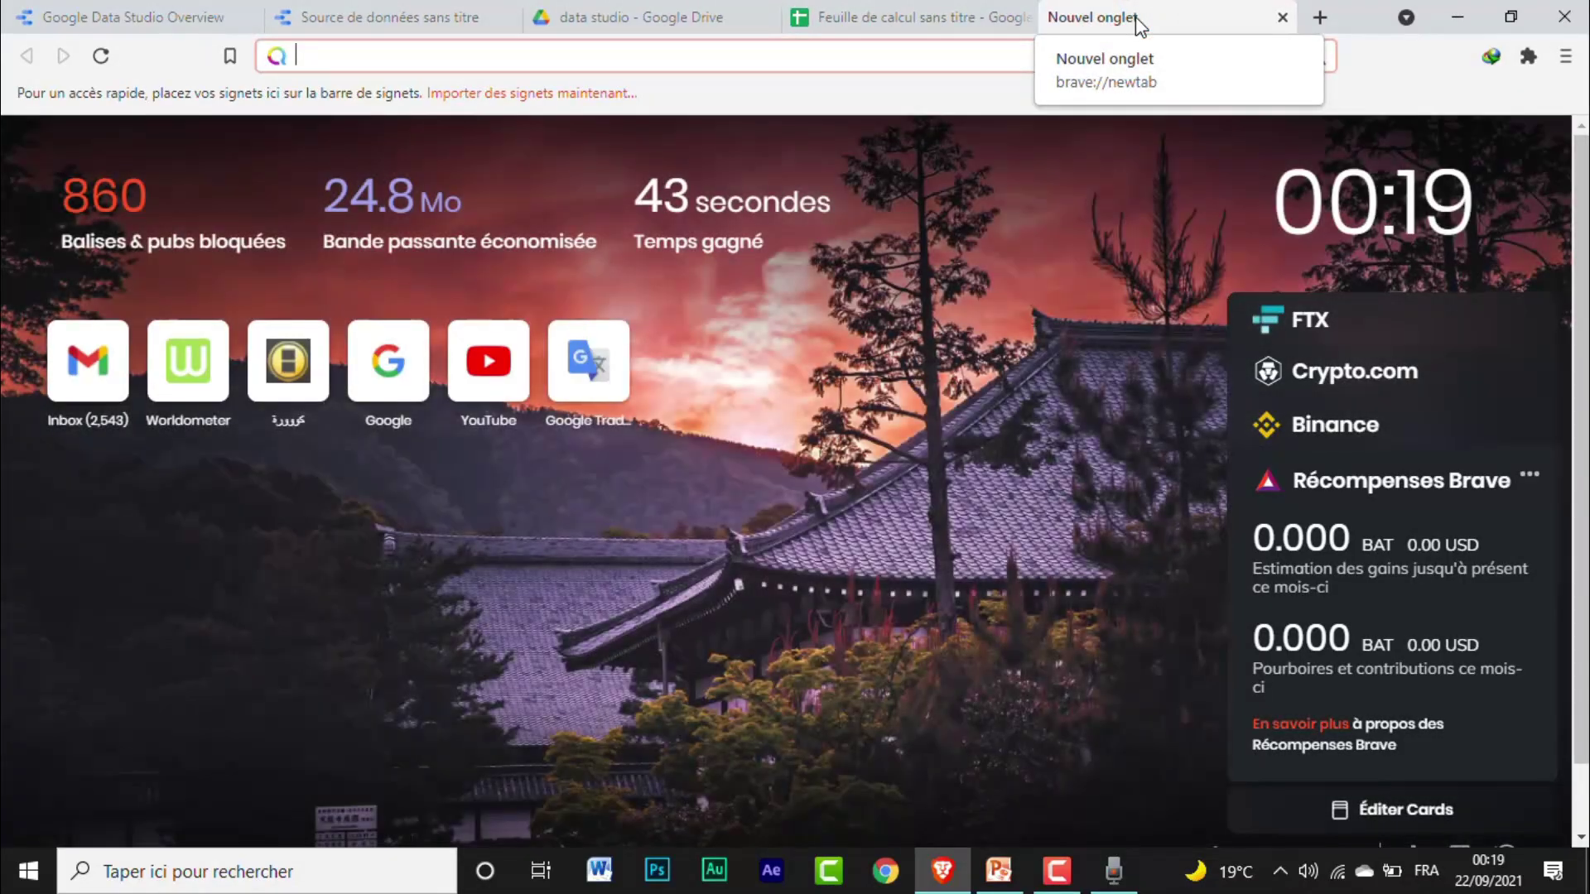
{"action": "left_click", "coordinate": [1320, 18]}
{"action": "type", "text": "worldometers."}
{"action": "key", "text": "Down"}
{"action": "key", "text": "Down"}
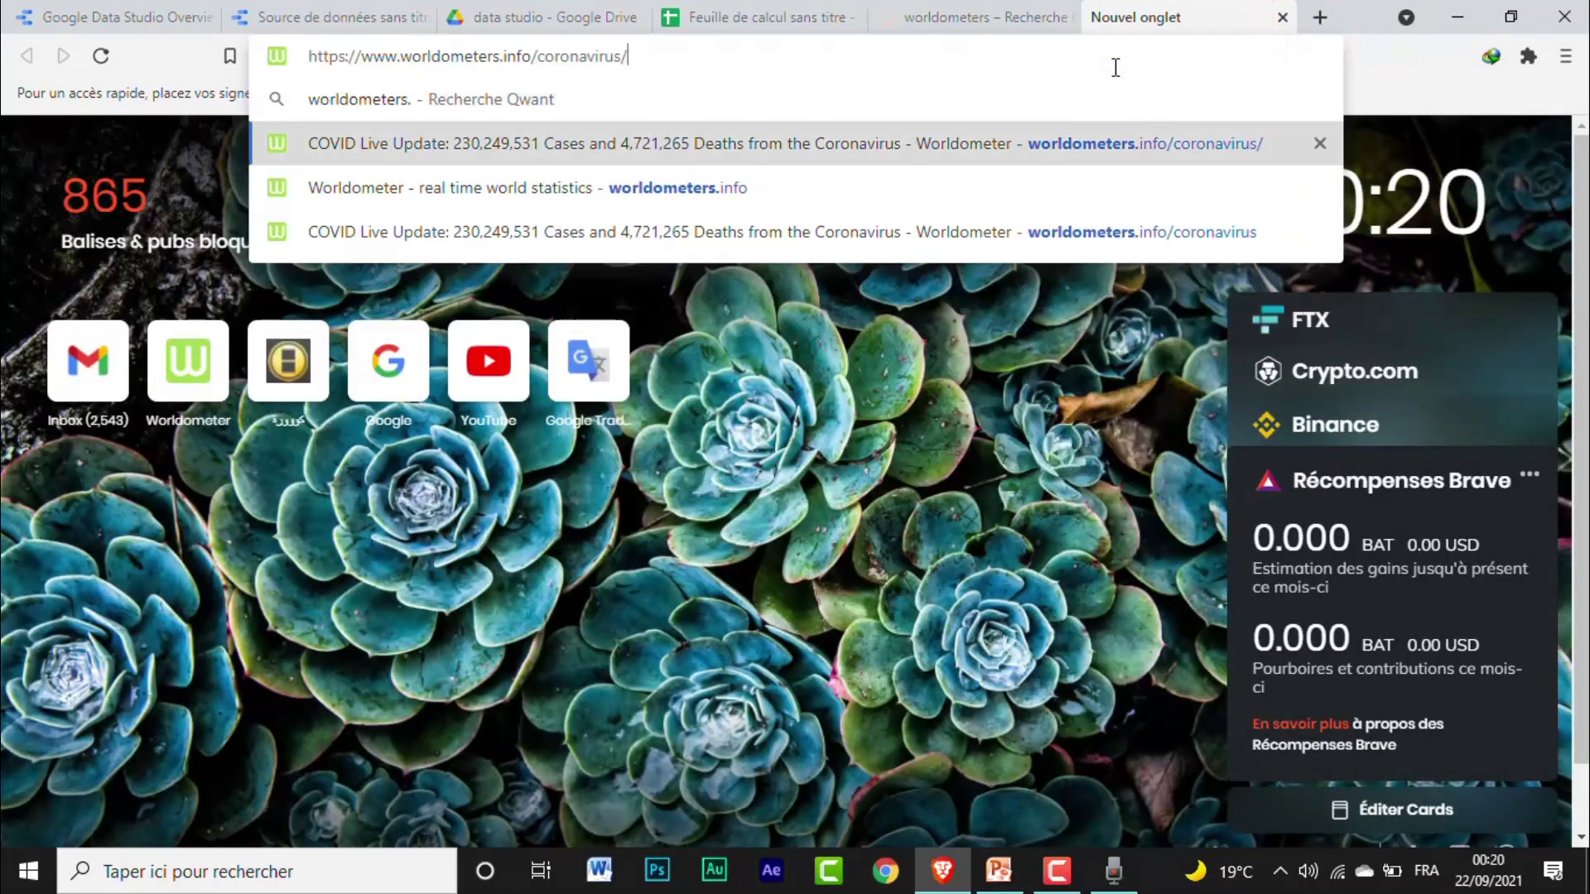
{"action": "key", "text": "Return"}
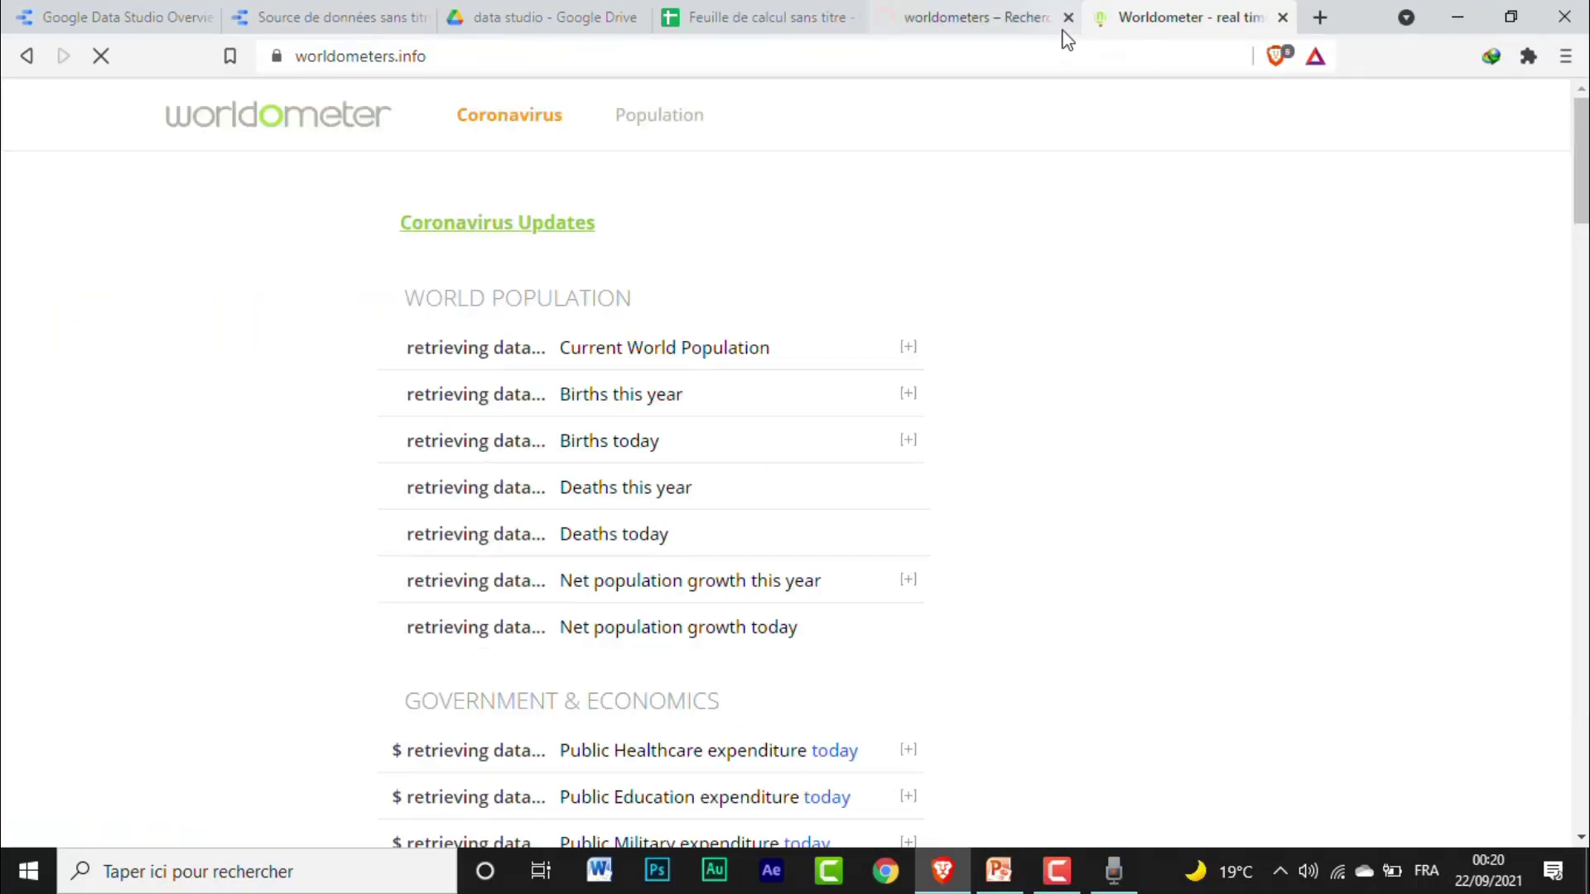
{"action": "left_click", "coordinate": [1063, 25]}
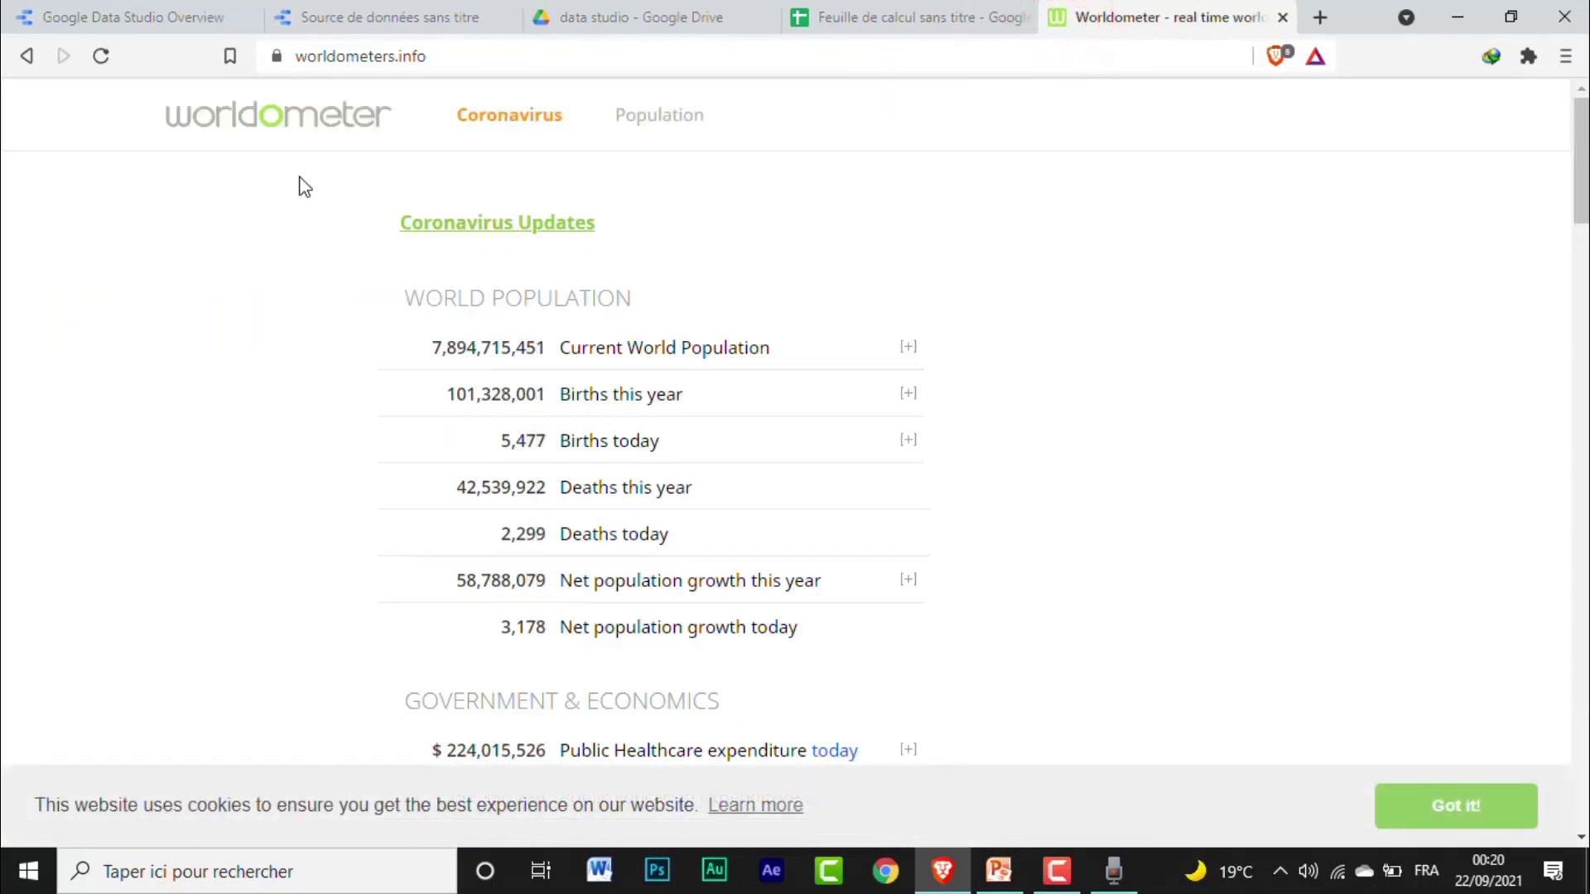
- Open Worldometer's Coronavirus page and look through its table of cases by country
{"action": "left_click", "coordinate": [544, 119]}
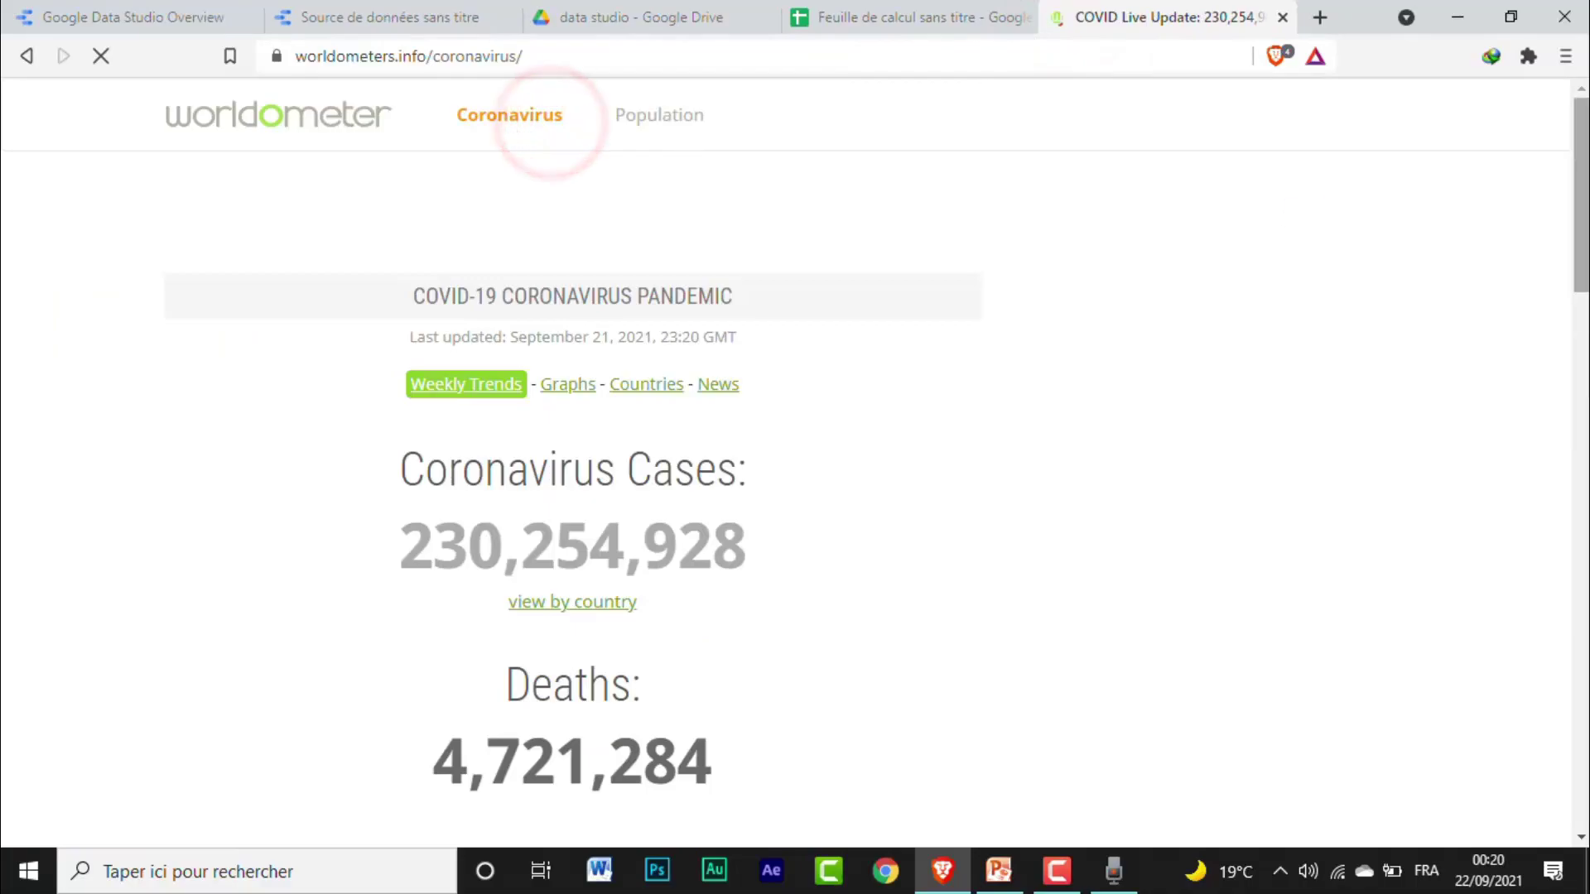
{"action": "scroll", "coordinate": [795, 463], "scroll_direction": "down", "scroll_amount": 20}
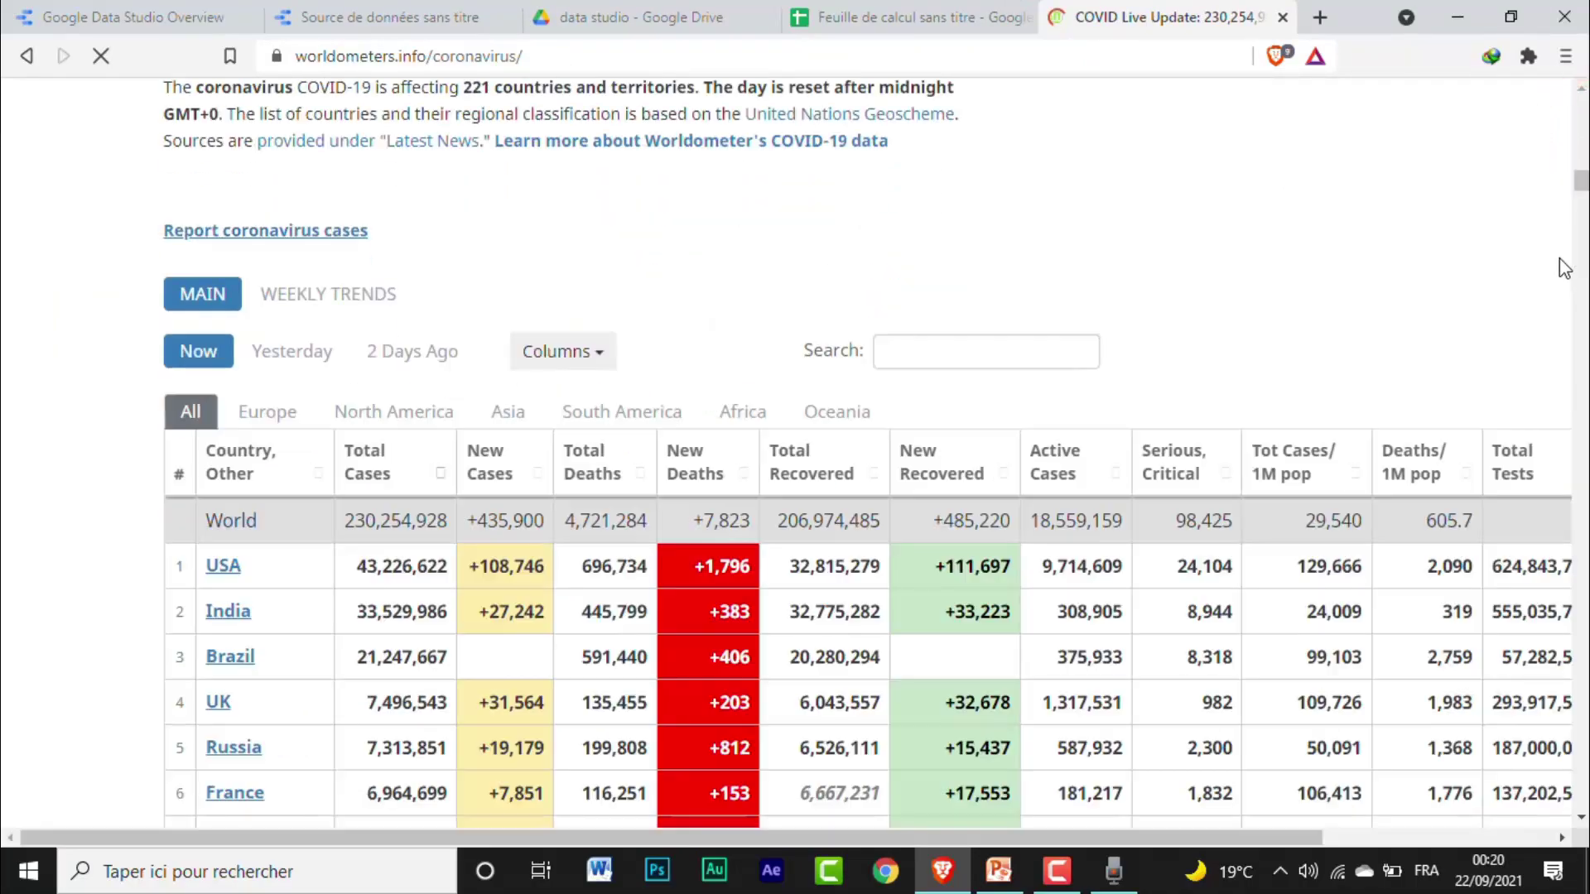
{"action": "scroll", "coordinate": [95, 508], "scroll_direction": "down", "scroll_amount": 20}
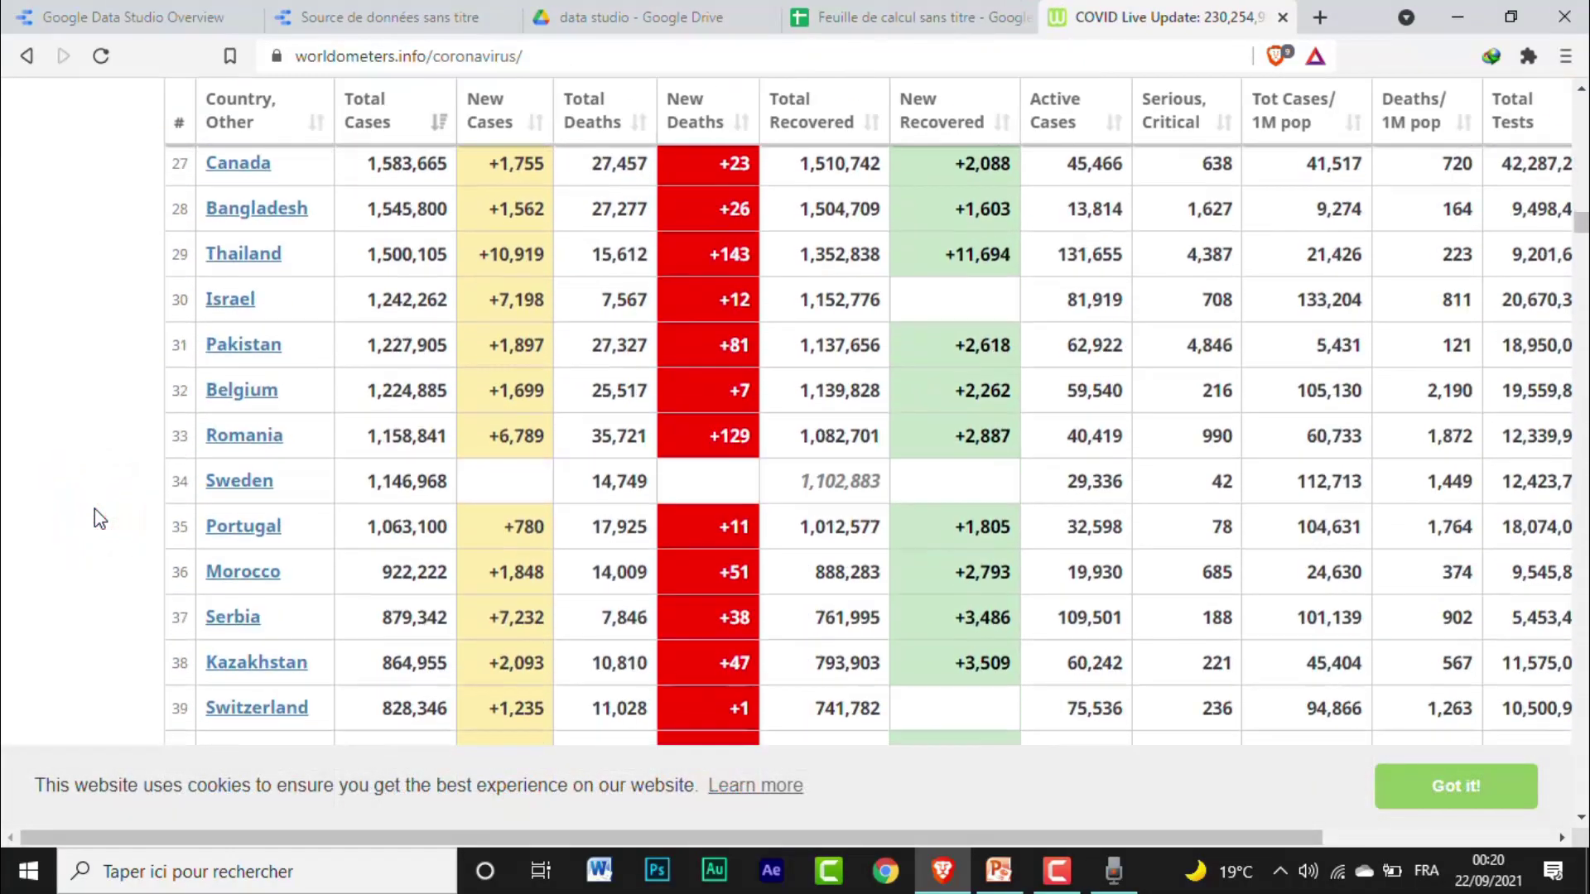
{"action": "scroll", "coordinate": [95, 509], "scroll_direction": "up", "scroll_amount": 20}
{"action": "scroll", "coordinate": [94, 509], "scroll_direction": "down", "scroll_amount": 1}
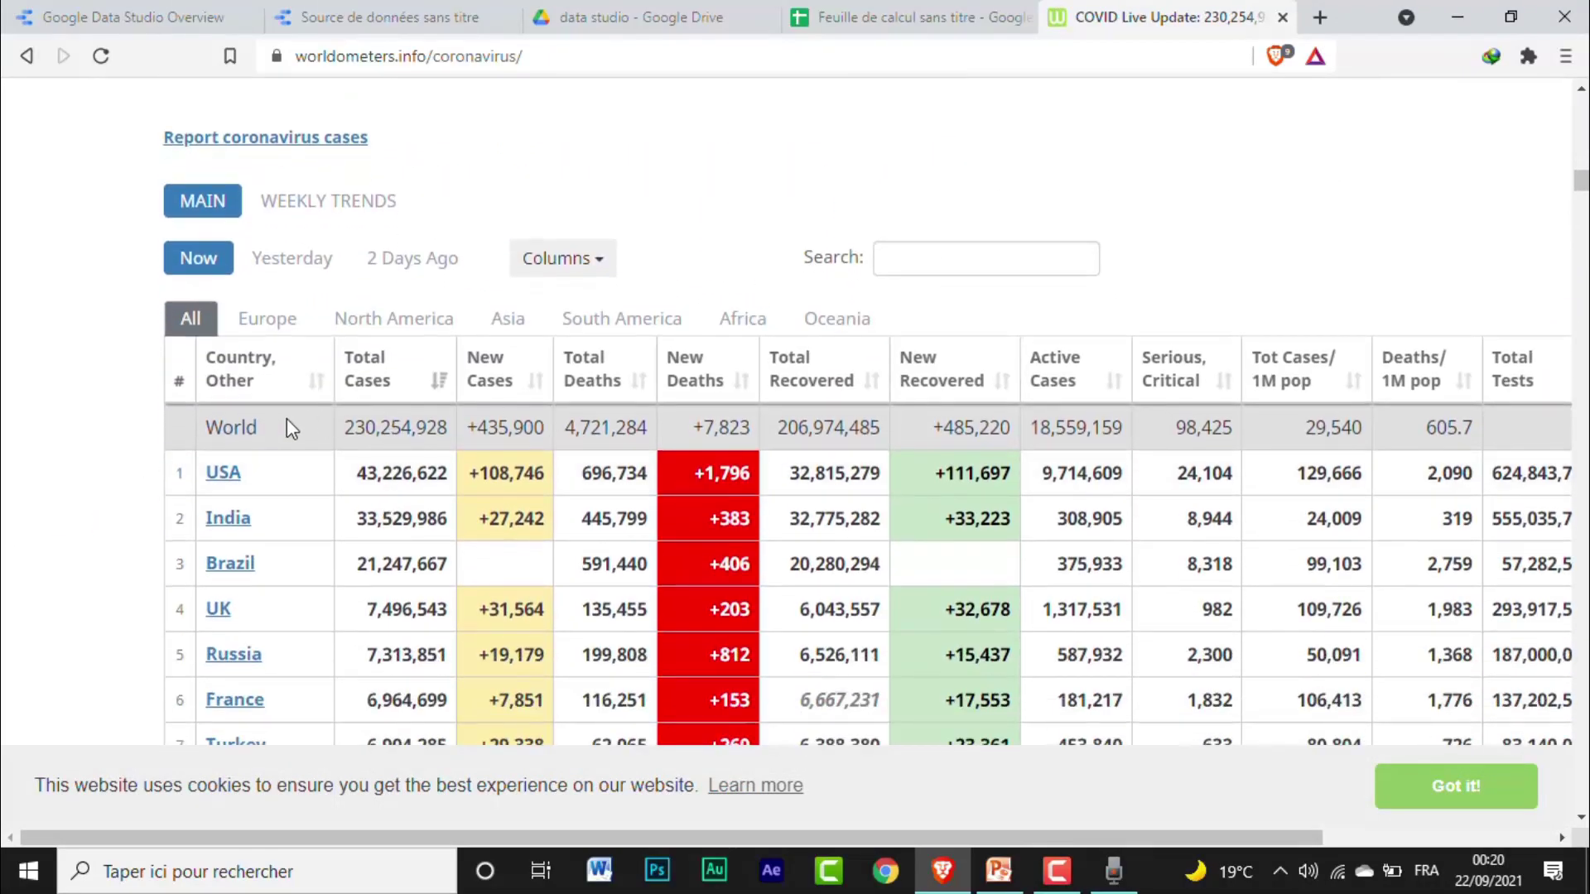
- Start an IMPORTHTML formula in cell A1 of the untitled spreadsheet, with an opening quotation mark for the URL
{"action": "left_click", "coordinate": [899, 17]}
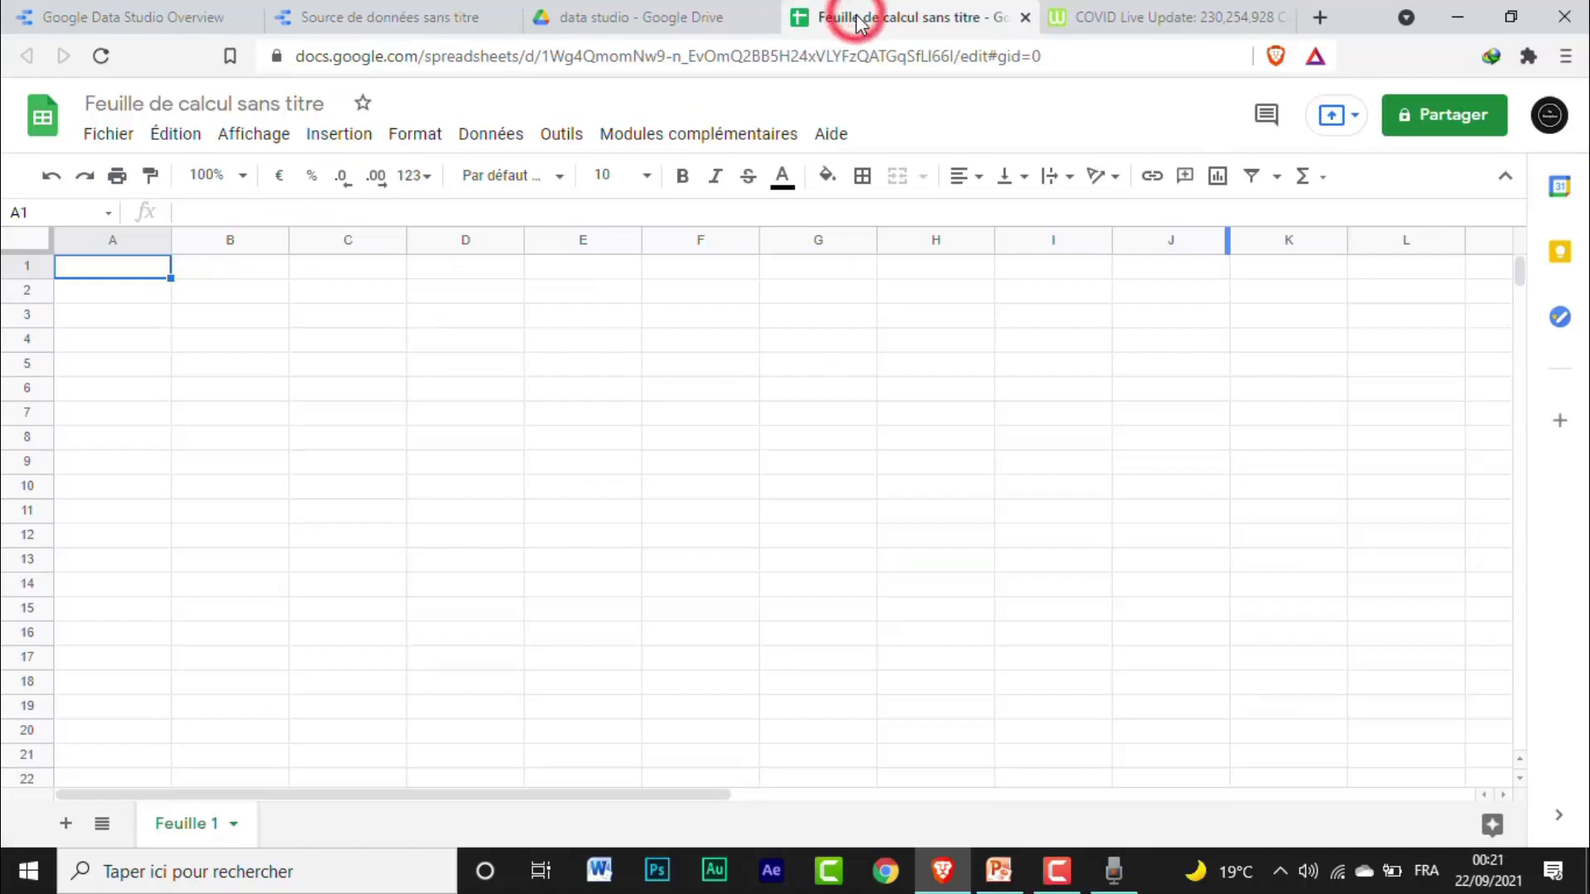
{"action": "left_click", "coordinate": [81, 265]}
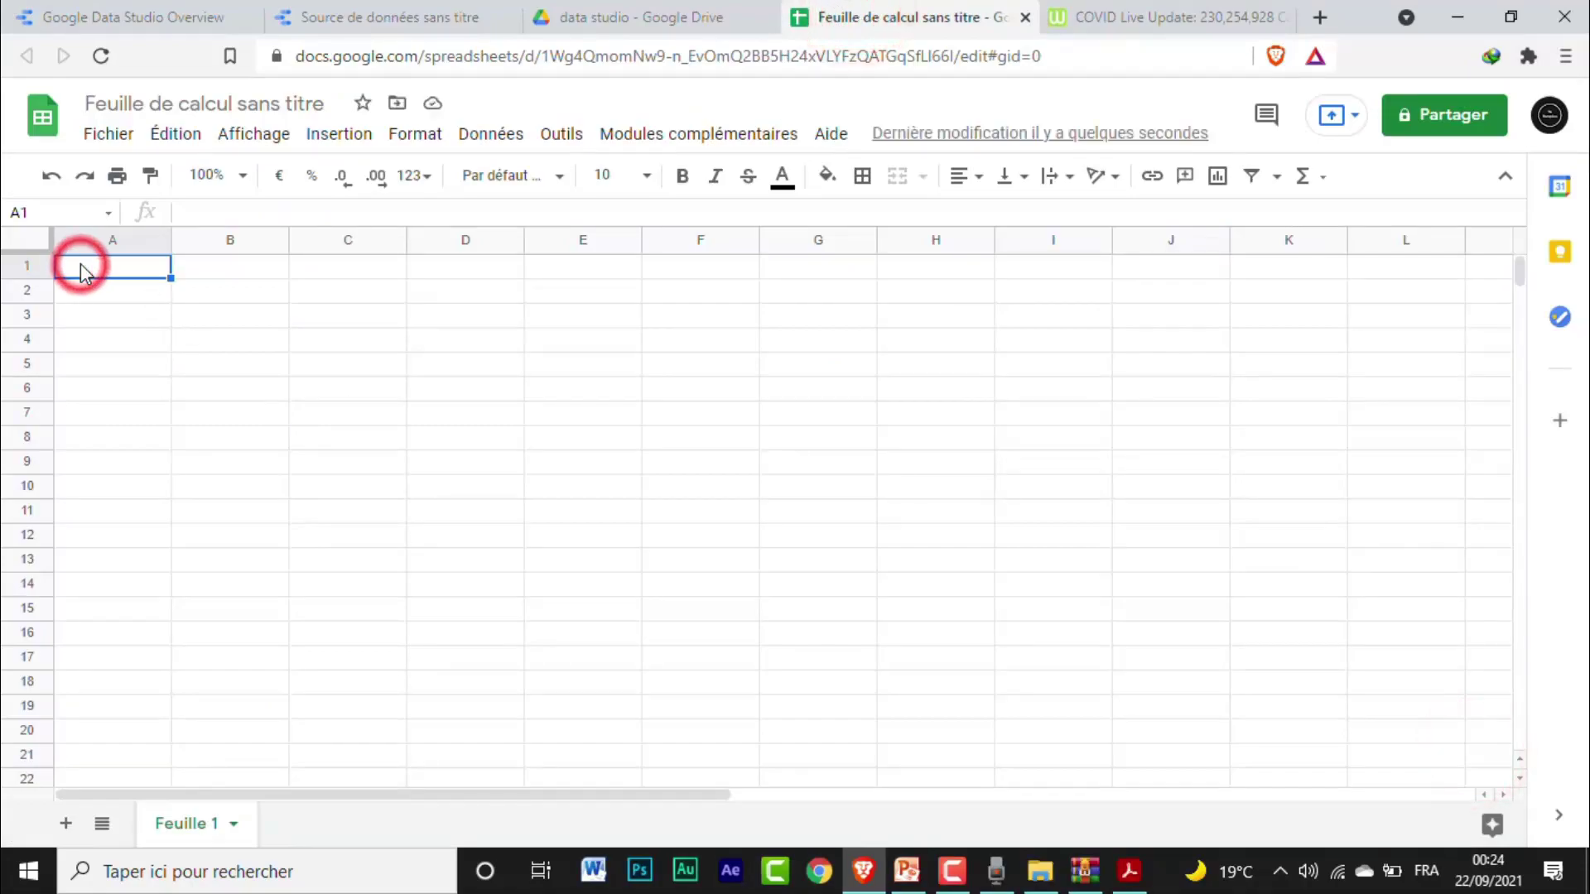
{"action": "type", "text": "=IM"}
{"action": "key", "text": "BackSpace"}
{"action": "type", "text": "MPOR"}
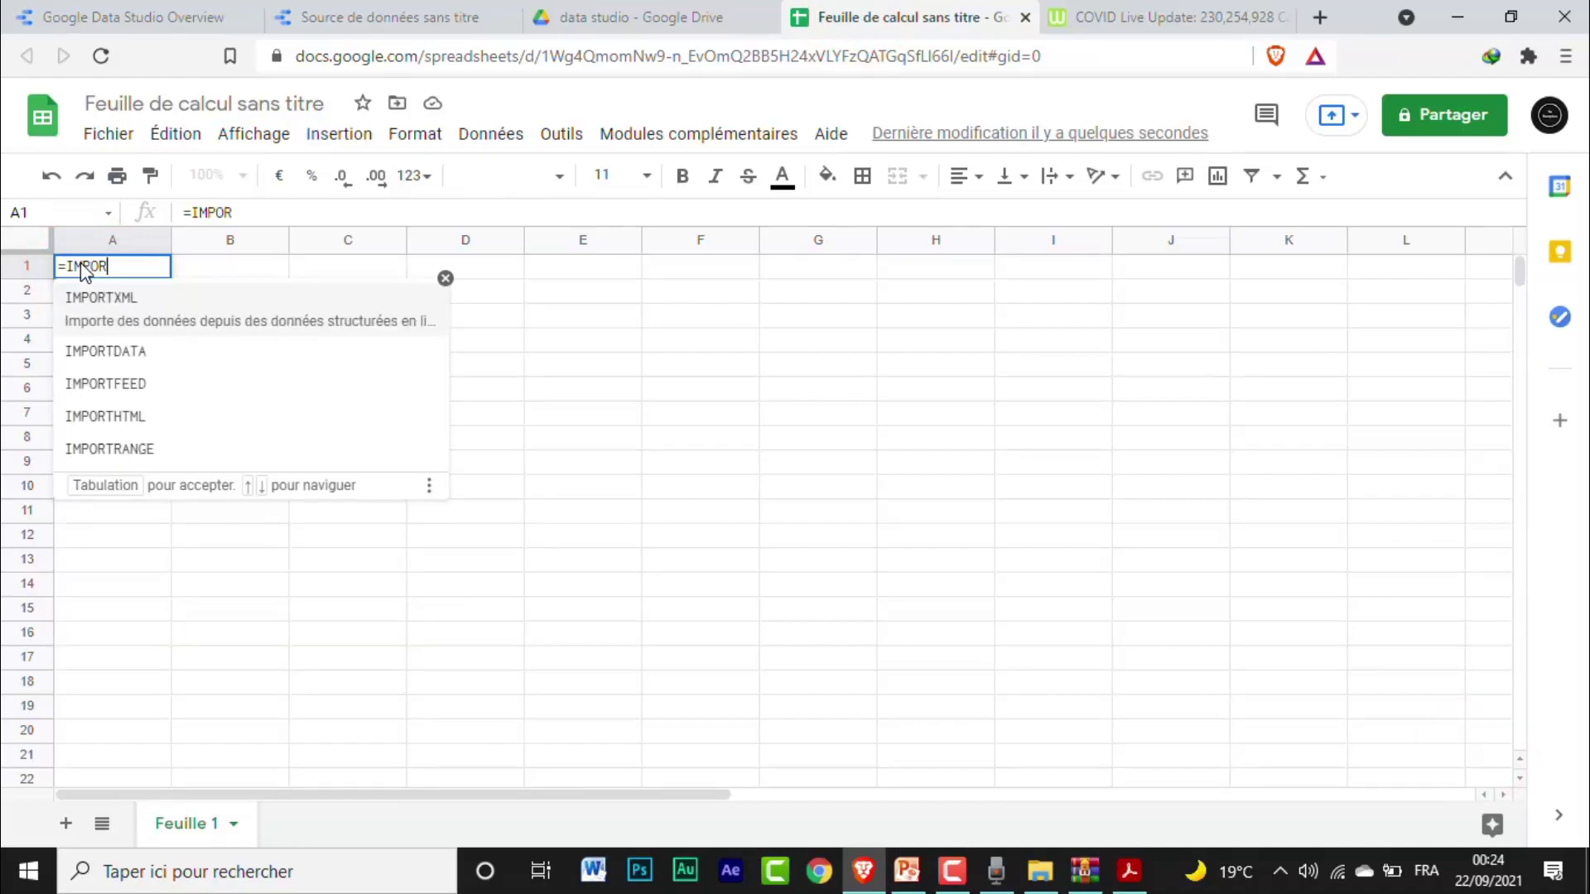
{"action": "left_click", "coordinate": [76, 415]}
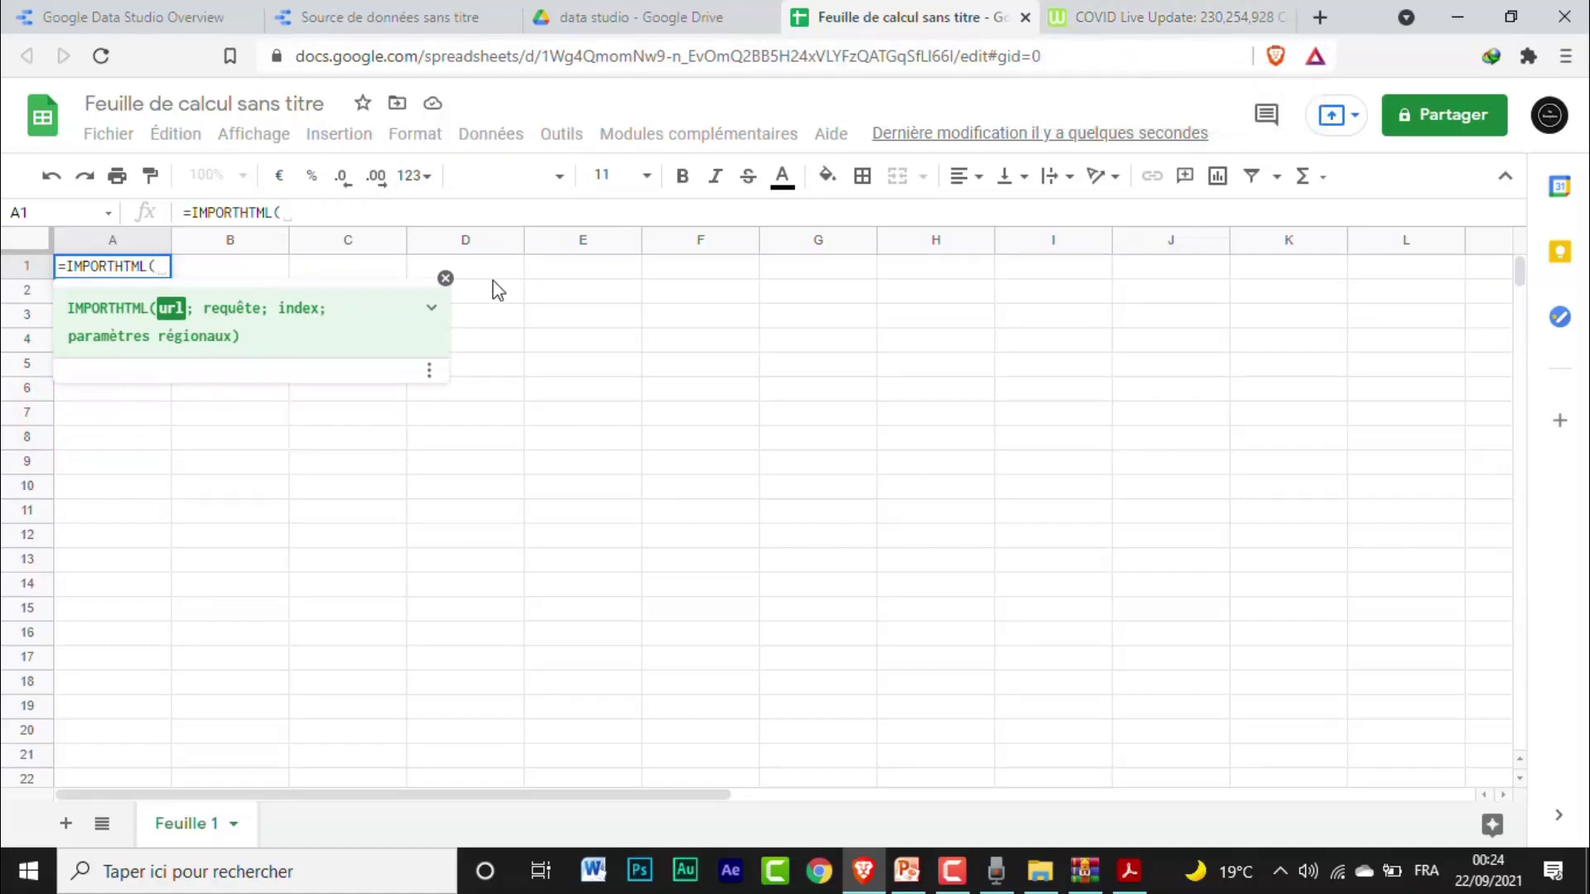
{"action": "type", "text": "\""}
{"action": "left_click", "coordinate": [1109, 10]}
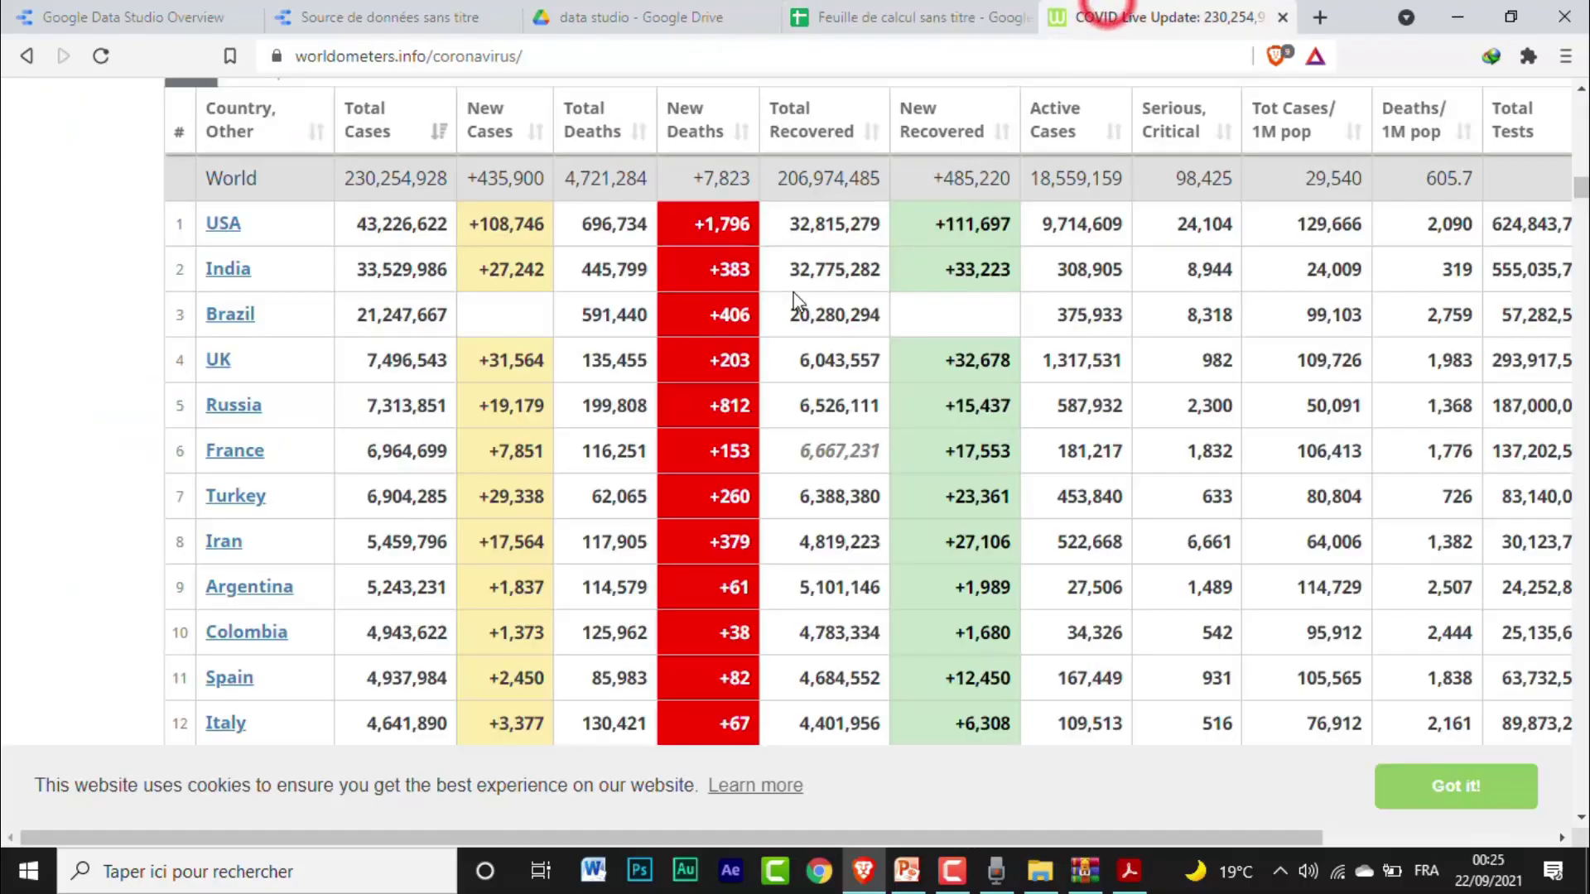
{"action": "scroll", "coordinate": [1582, 183], "scroll_direction": "up", "scroll_amount": 3}
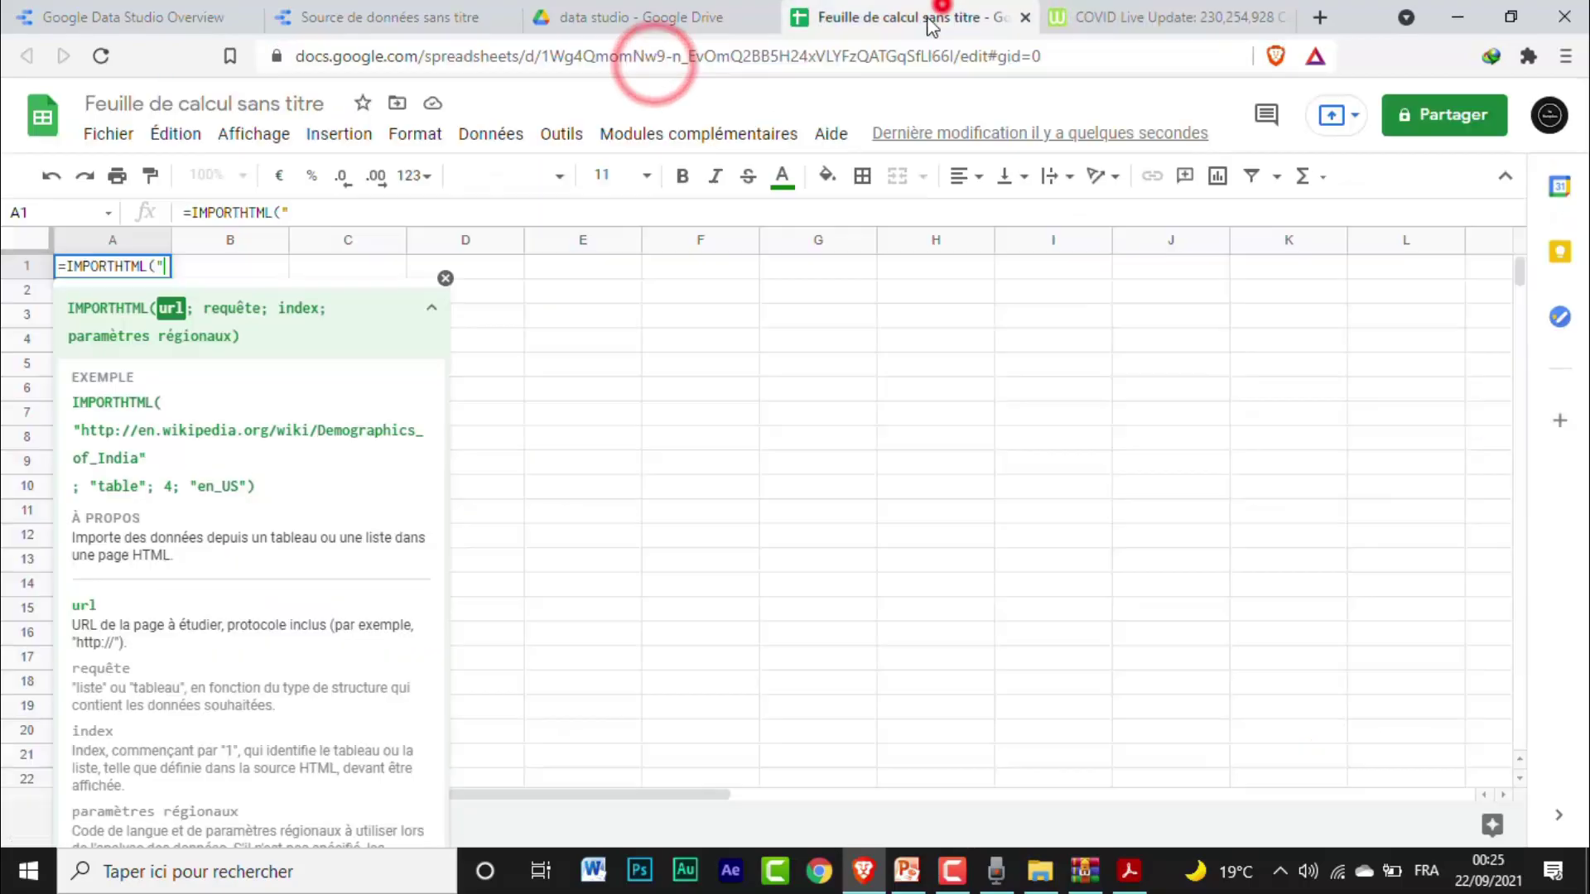
{"action": "left_click", "coordinate": [942, 17]}
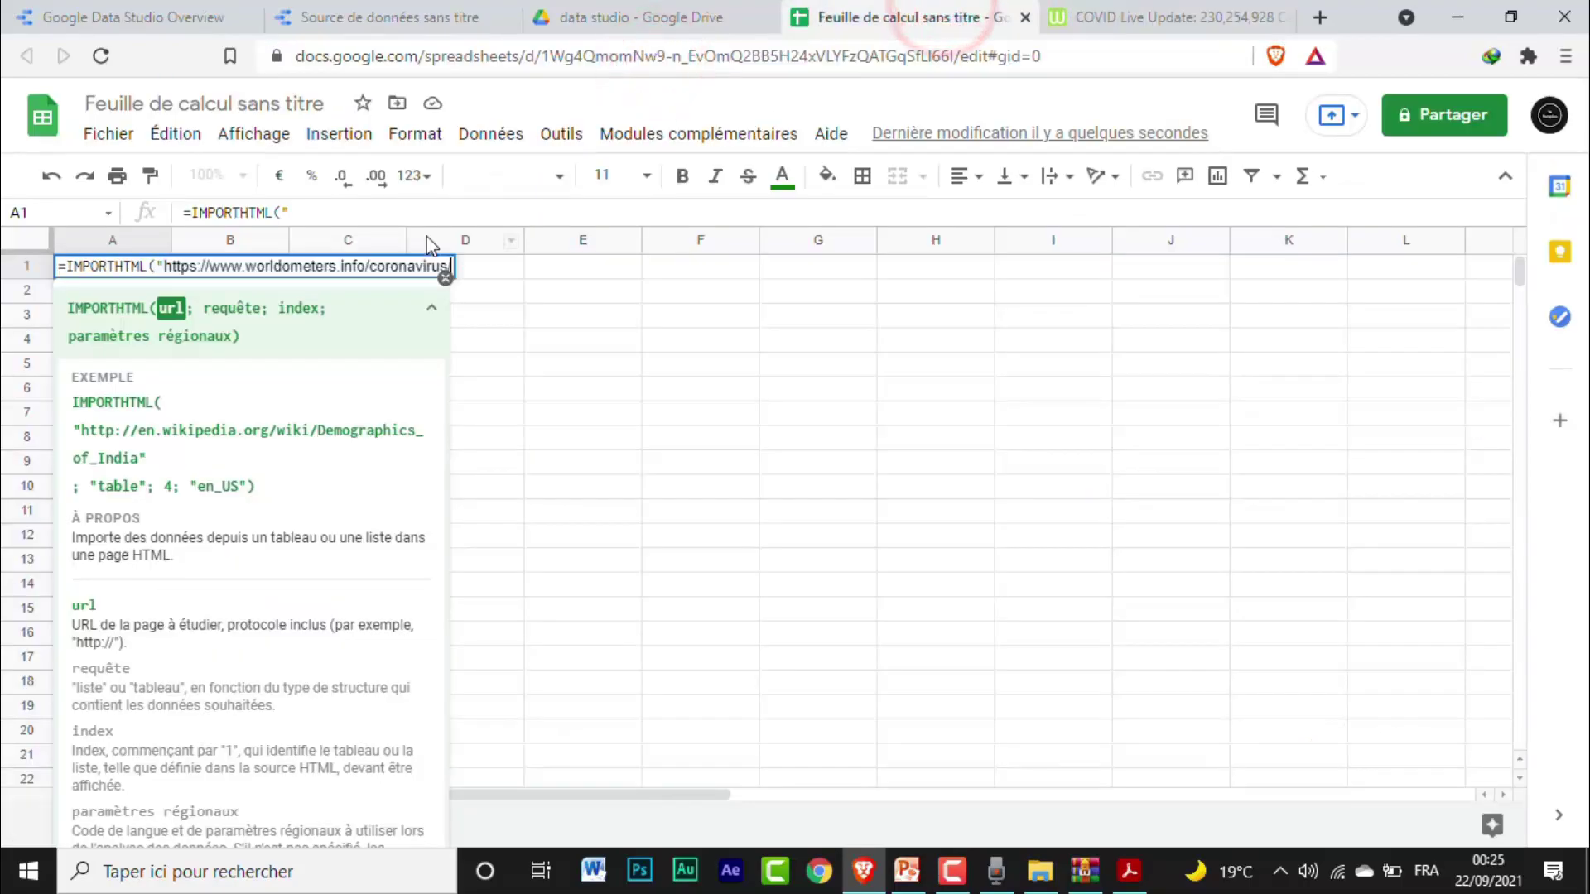
{"action": "key", "text": "ctrl+v"}
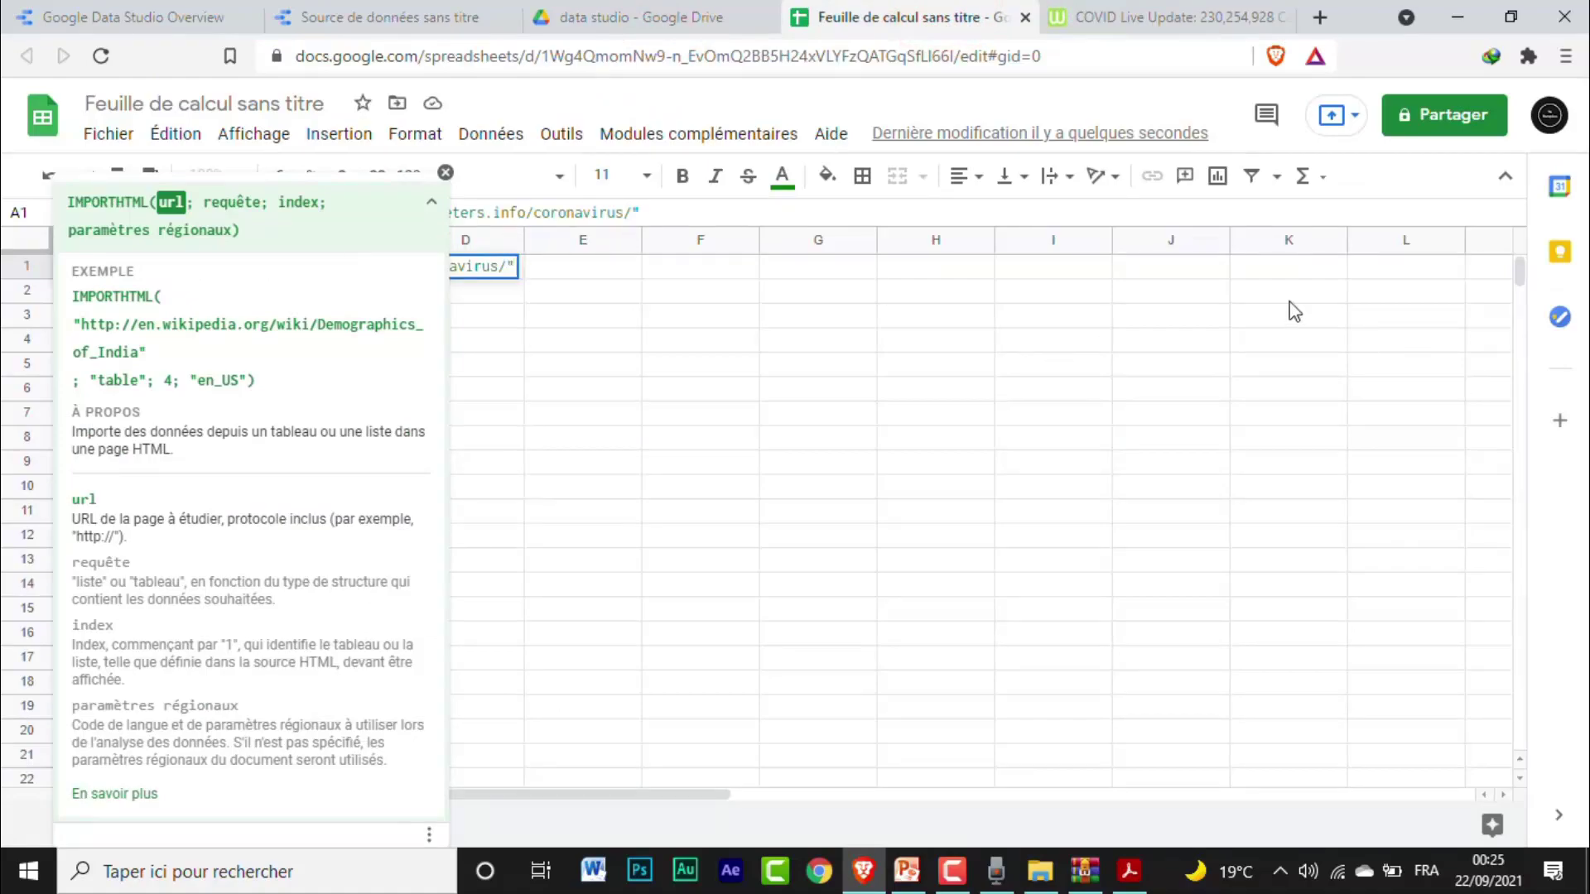
- Complete the IMPORTHTML formula with the query "table" and the index 1
{"action": "type", "text": ";\"table\";"}
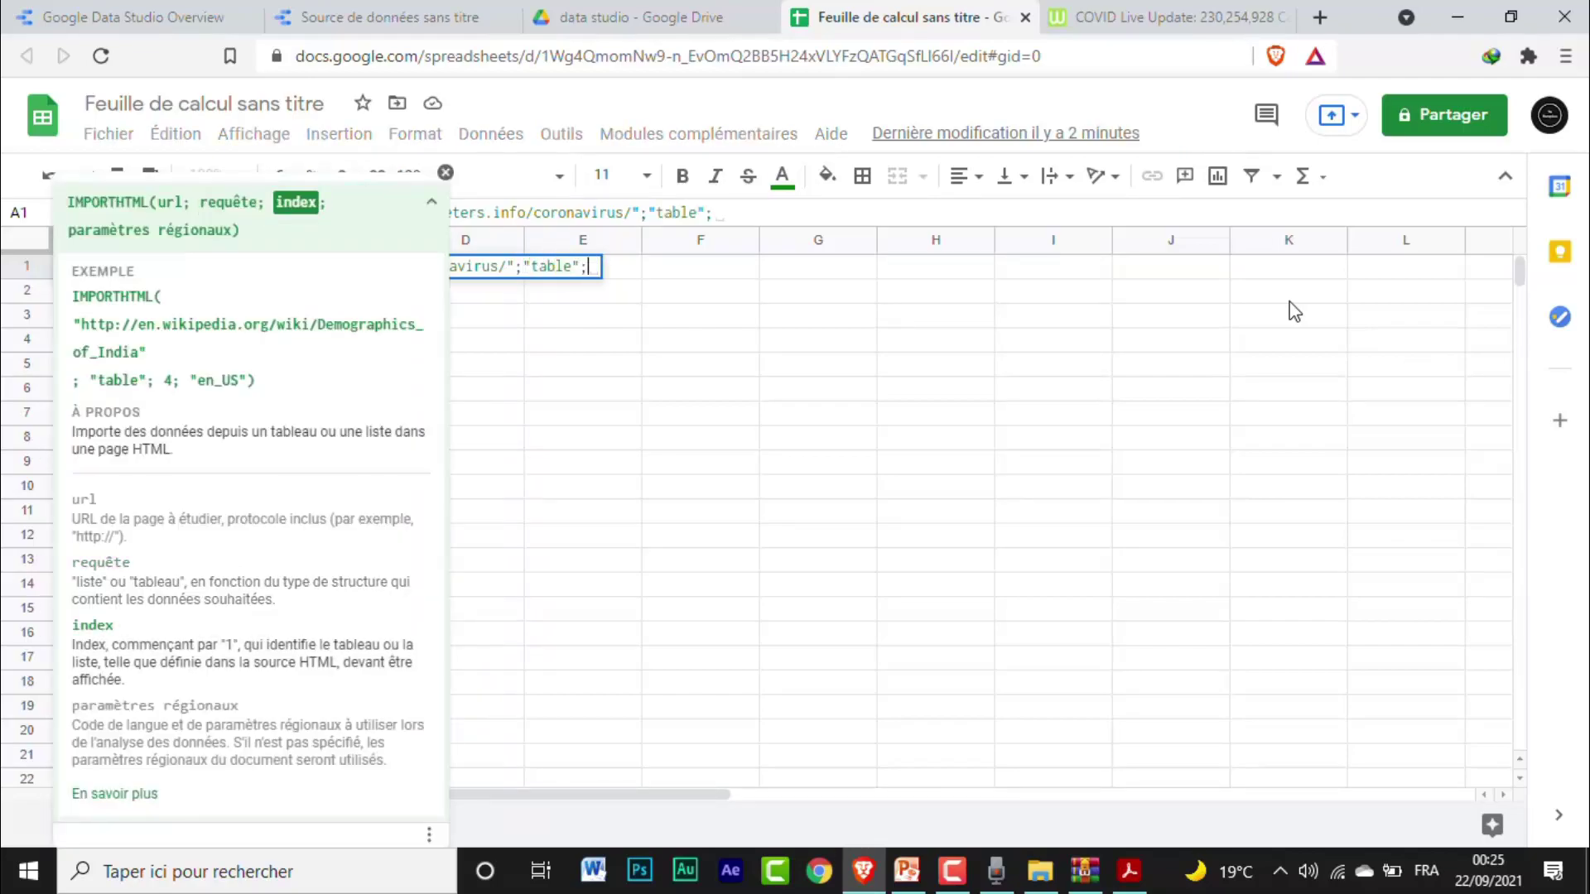
{"action": "type", "text": " 1"}
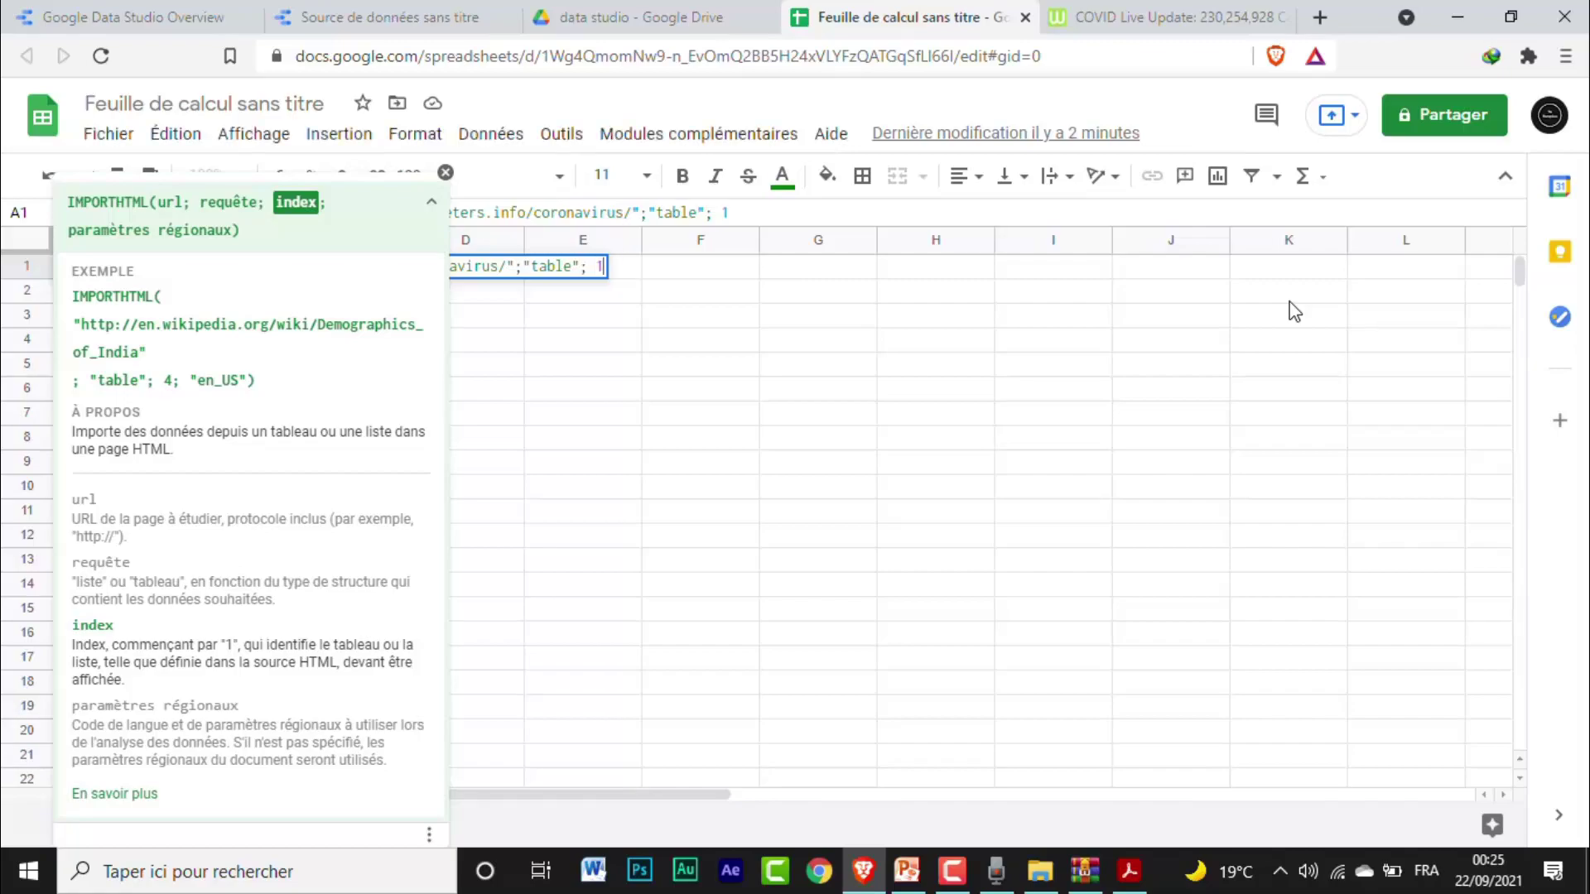
{"action": "type", "text": "°"}
{"action": "key", "text": "BackSpace"}
{"action": "type", "text": ")"}
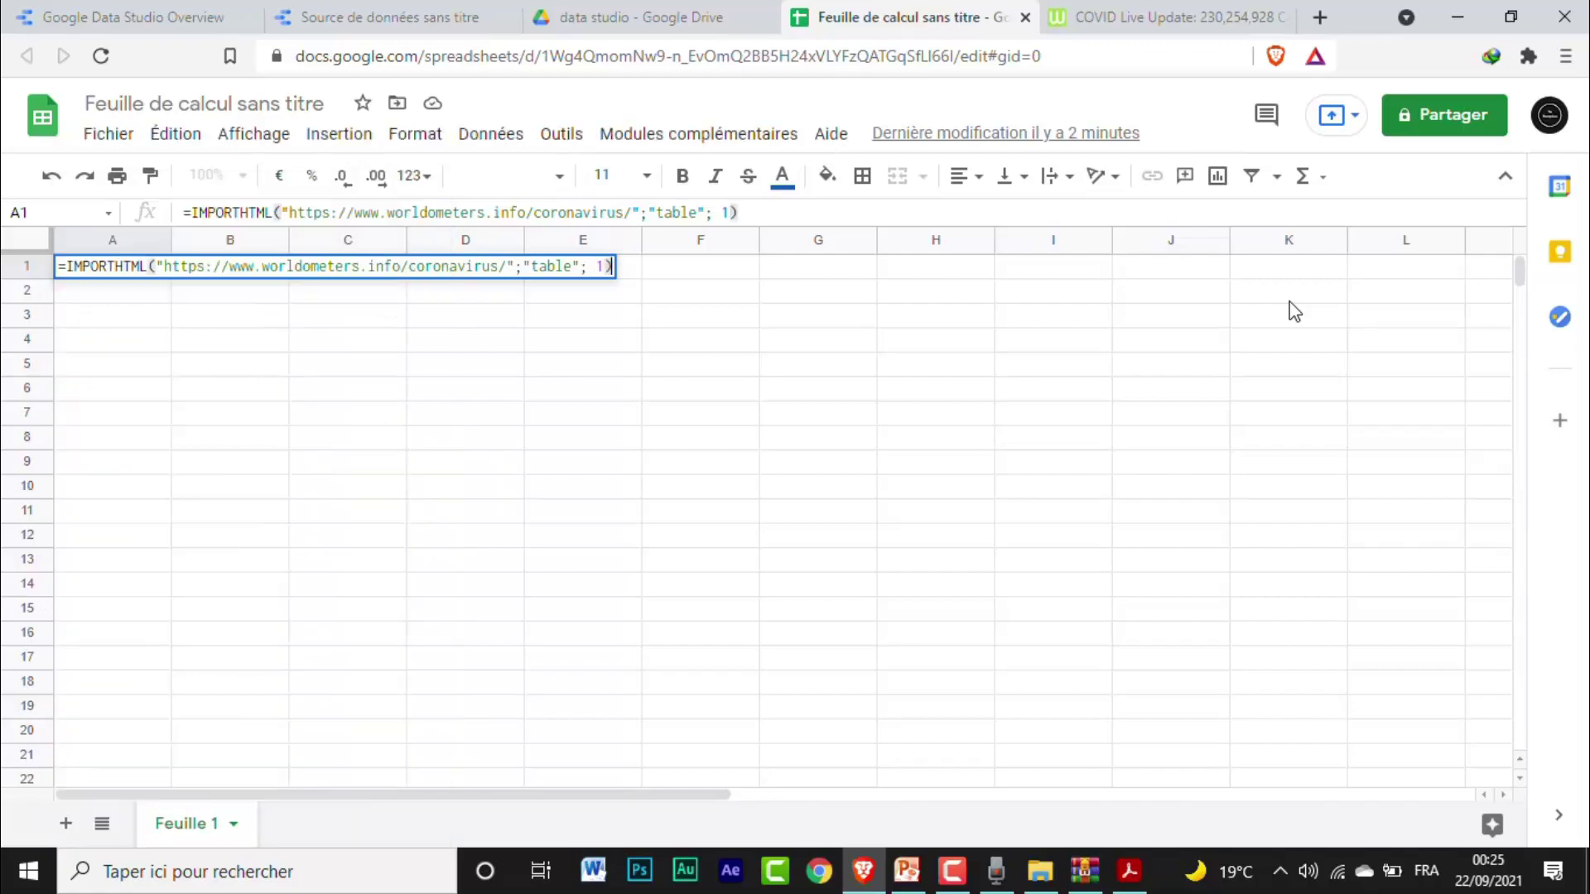
- Check the source page, then commit the formula in A1 to import the coronavirus table and review its columns
{"action": "left_click", "coordinate": [1118, 22]}
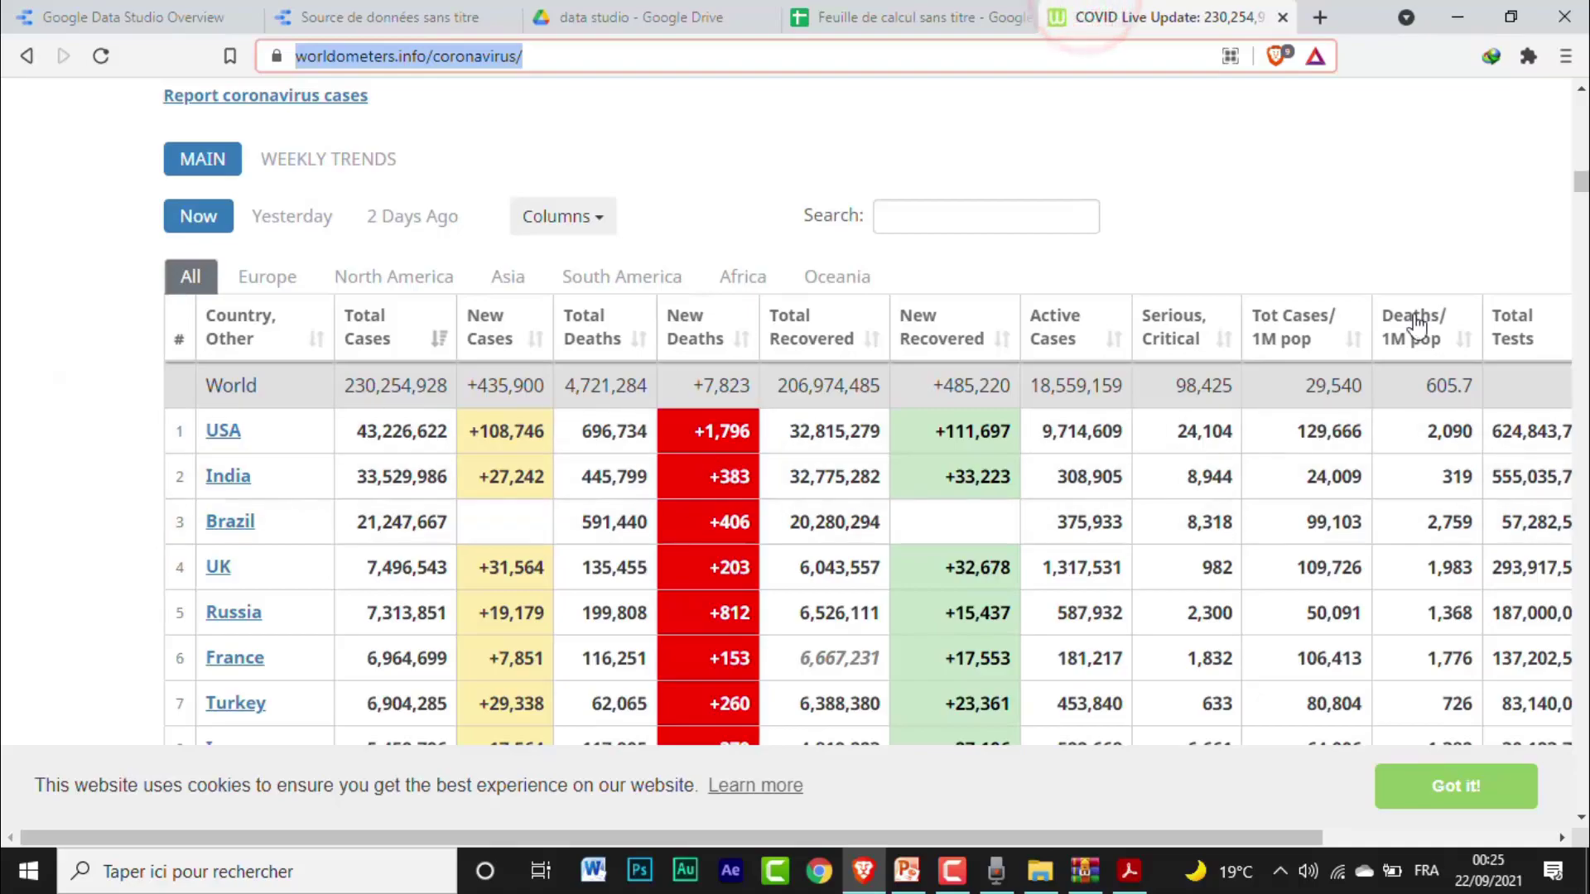
{"action": "mouse_move", "coordinate": [1574, 177]}
{"action": "left_mouse_down"}
{"action": "mouse_move", "coordinate": [1565, 221]}
{"action": "mouse_move", "coordinate": [1568, 168]}
{"action": "left_mouse_up"}
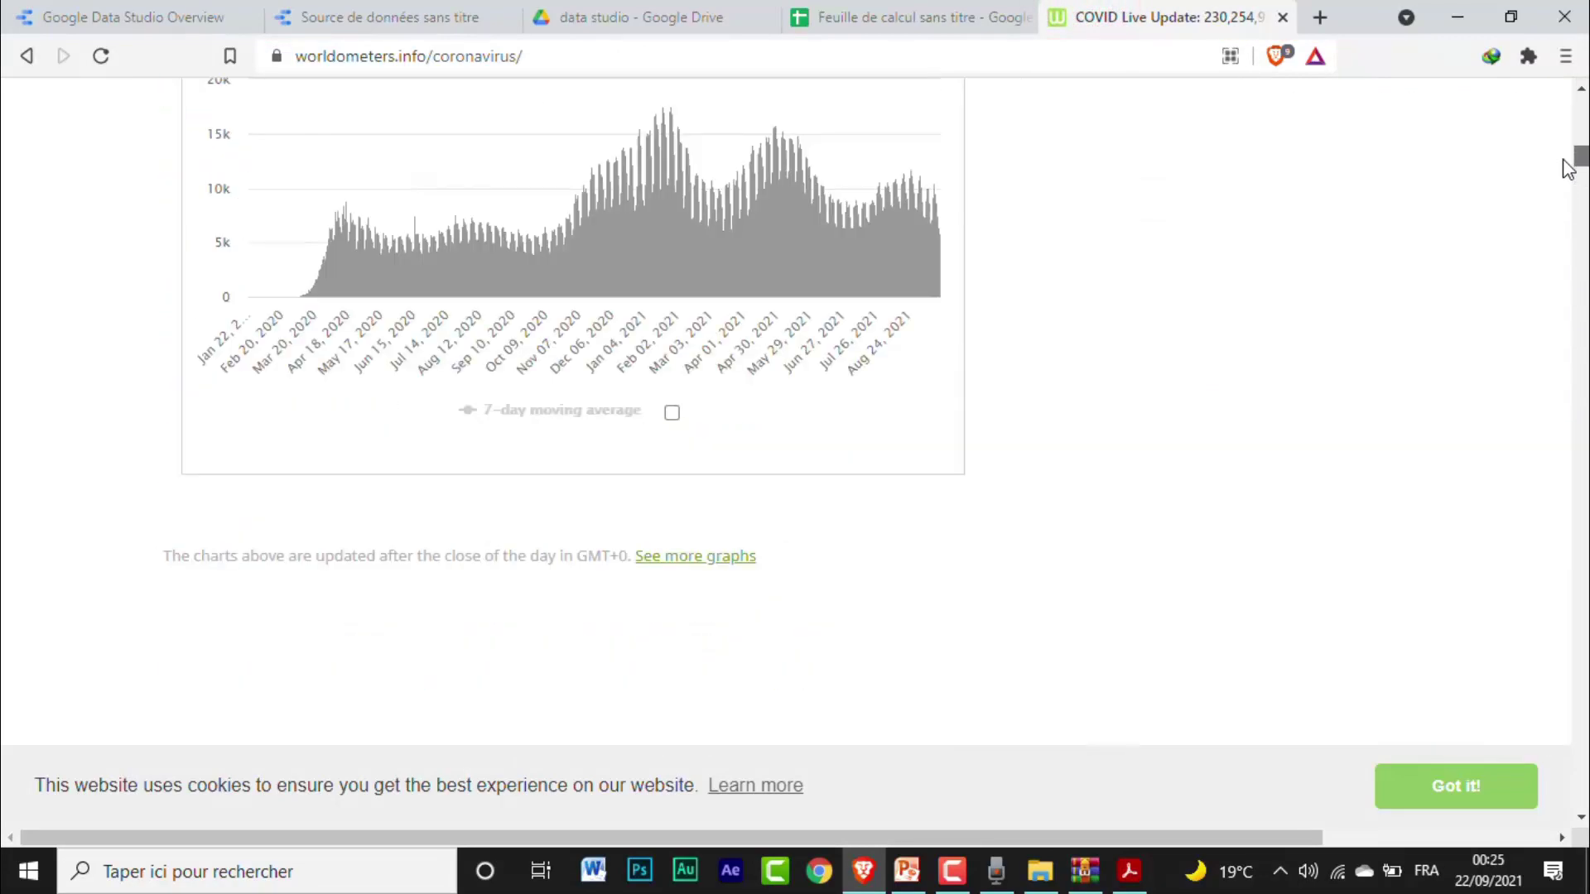
{"action": "left_click", "coordinate": [949, 17]}
{"action": "key", "text": "Return"}
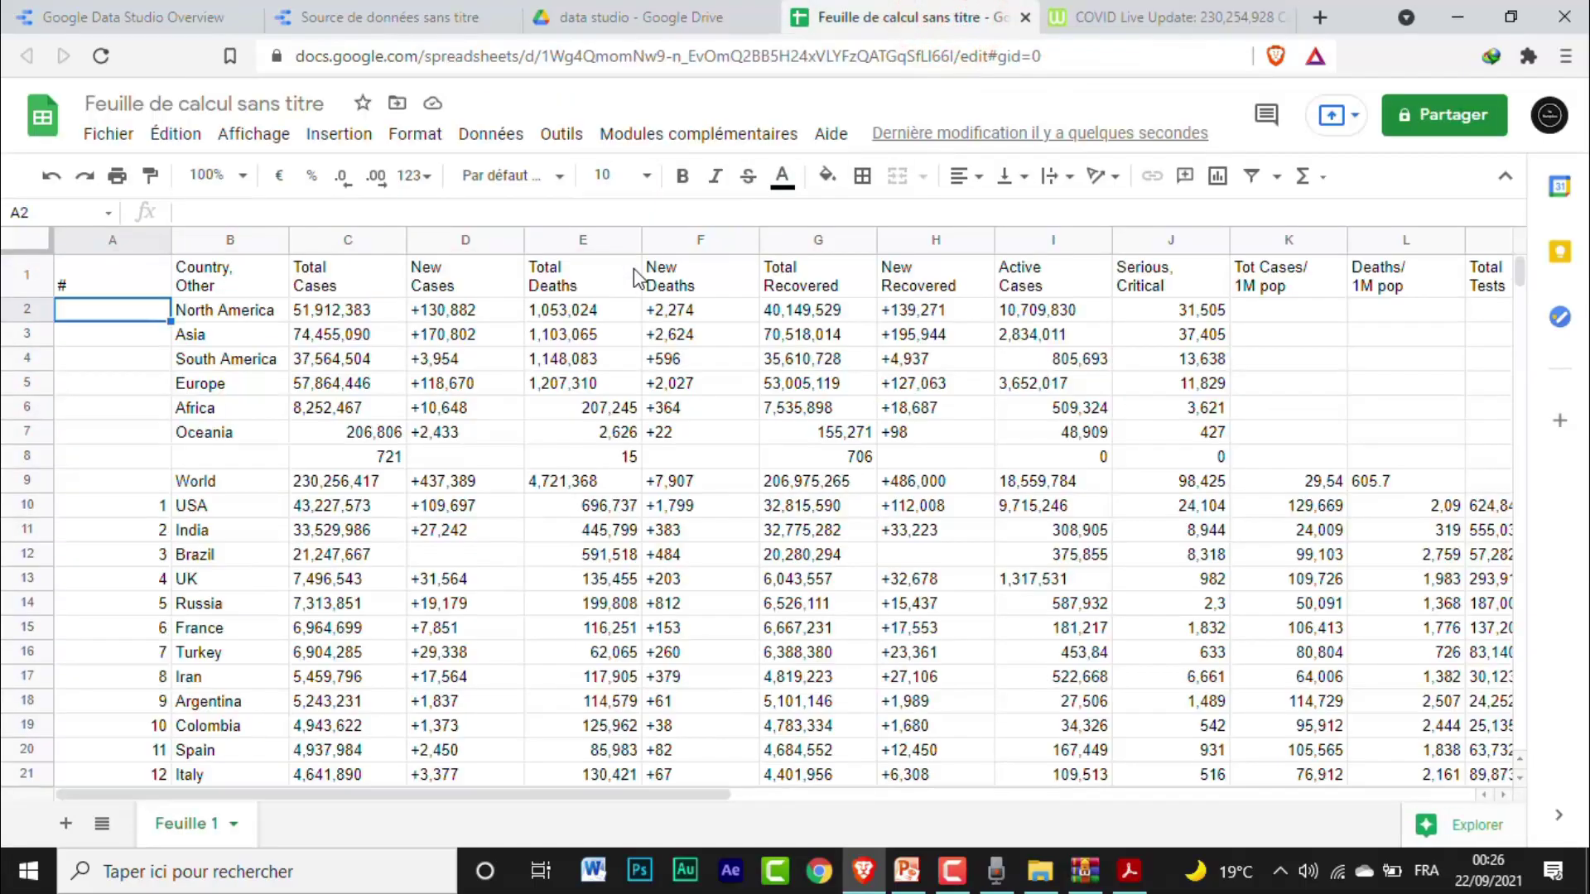
{"action": "left_click", "coordinate": [124, 284]}
{"action": "scroll", "coordinate": [126, 281], "scroll_direction": "right", "scroll_amount": 5}
{"action": "left_click", "coordinate": [127, 281]}
{"action": "key", "text": "ctrl+Home"}
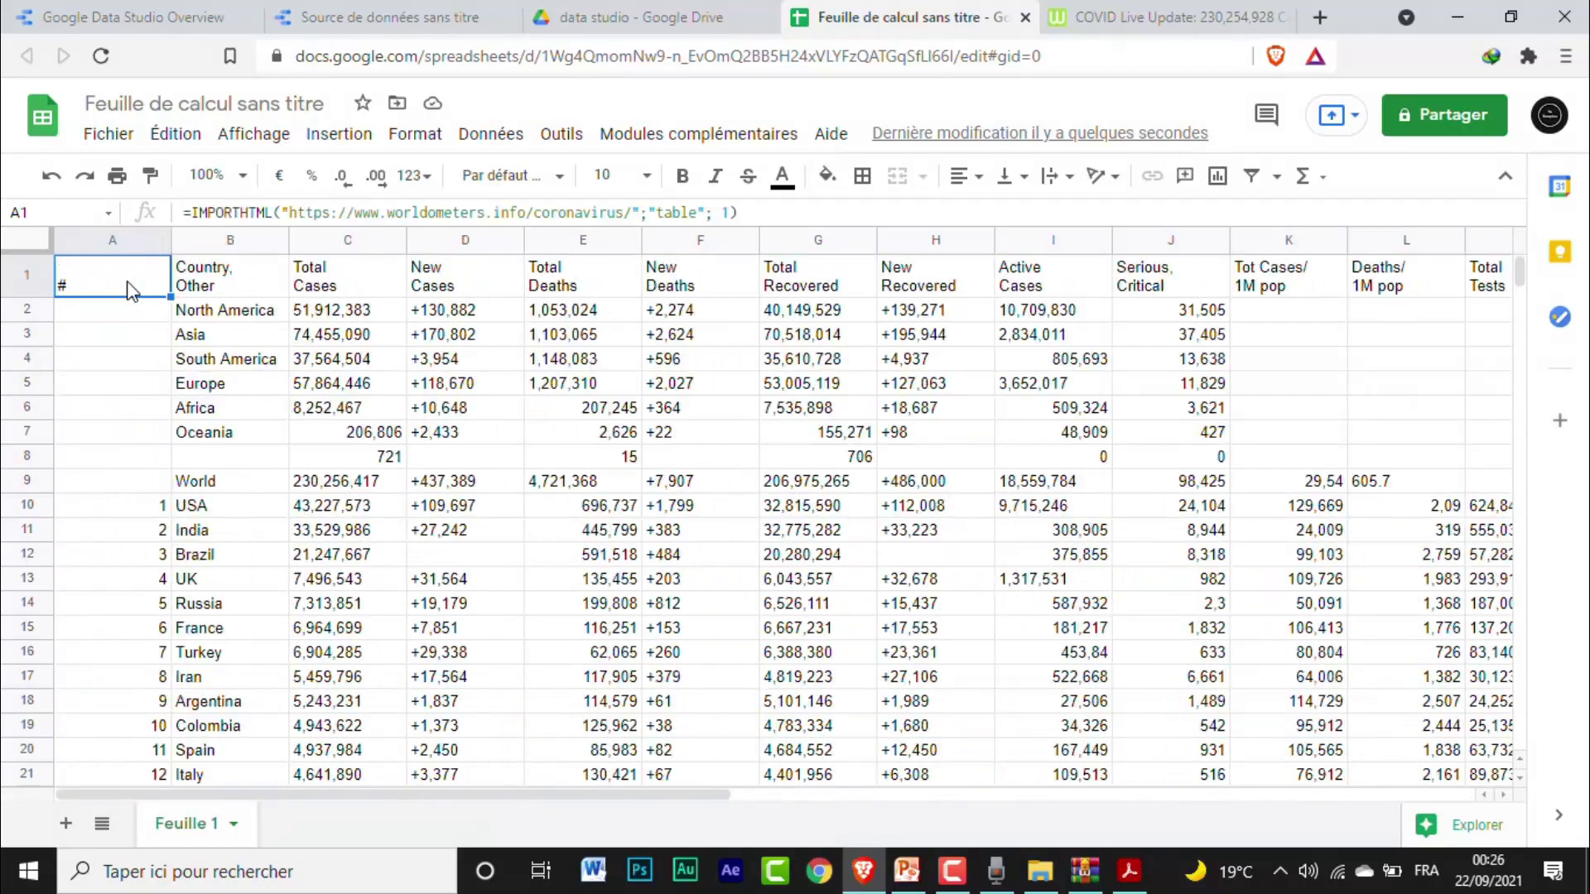
- Rename the spreadsheet with the Worldometer page's copied heading "Reported Cases and Deaths by Country or Territory"
{"action": "left_click", "coordinate": [291, 101]}
{"action": "left_click", "coordinate": [1132, 11]}
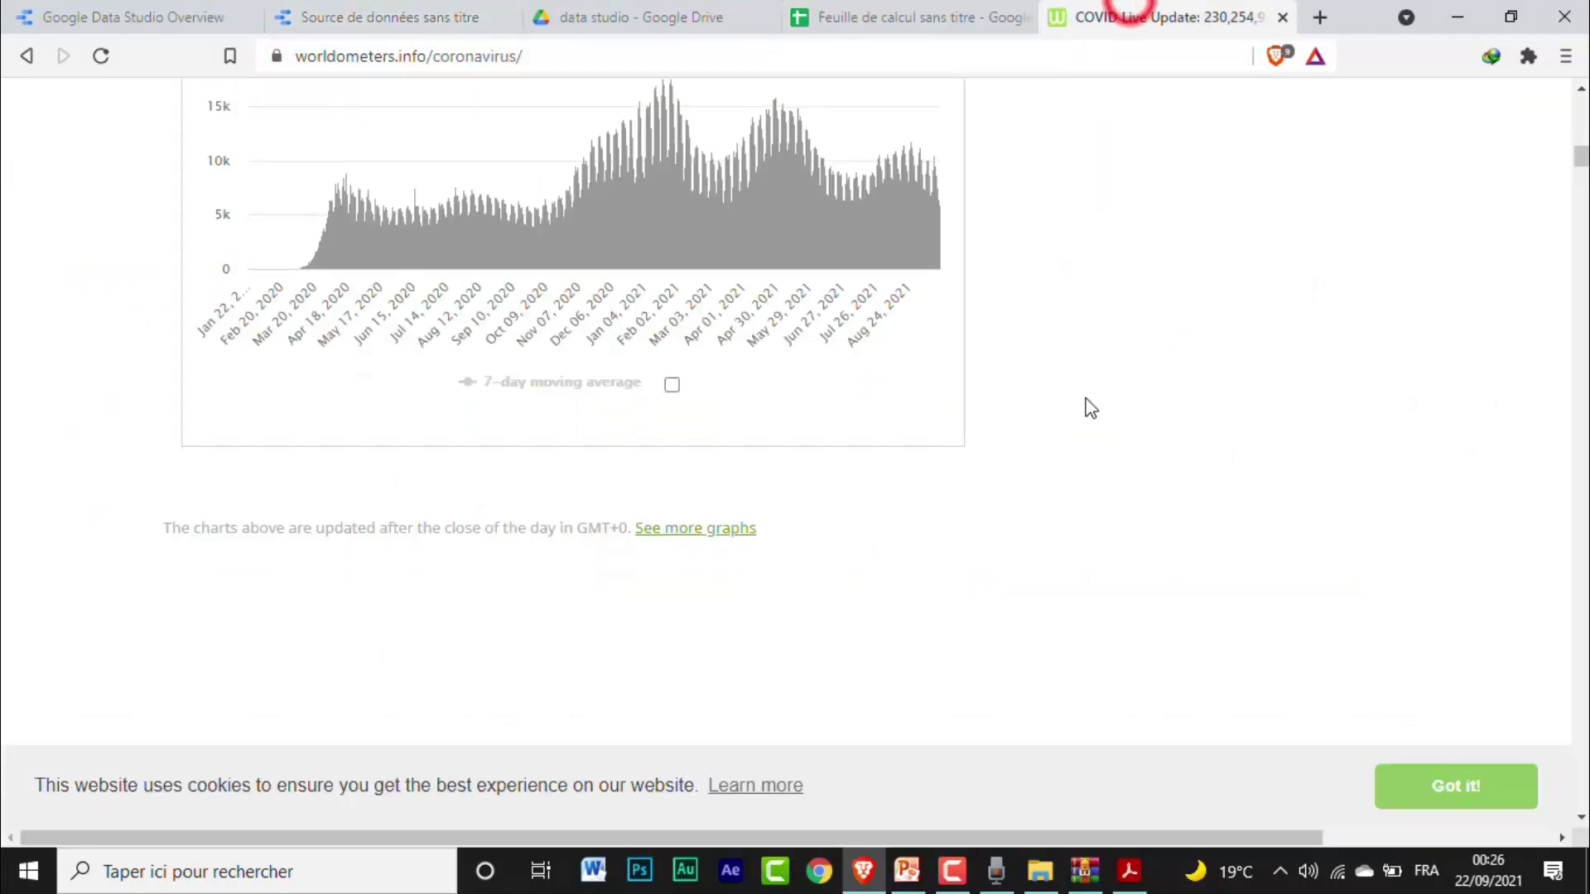
{"action": "scroll", "coordinate": [1087, 408], "scroll_direction": "down", "scroll_amount": 5}
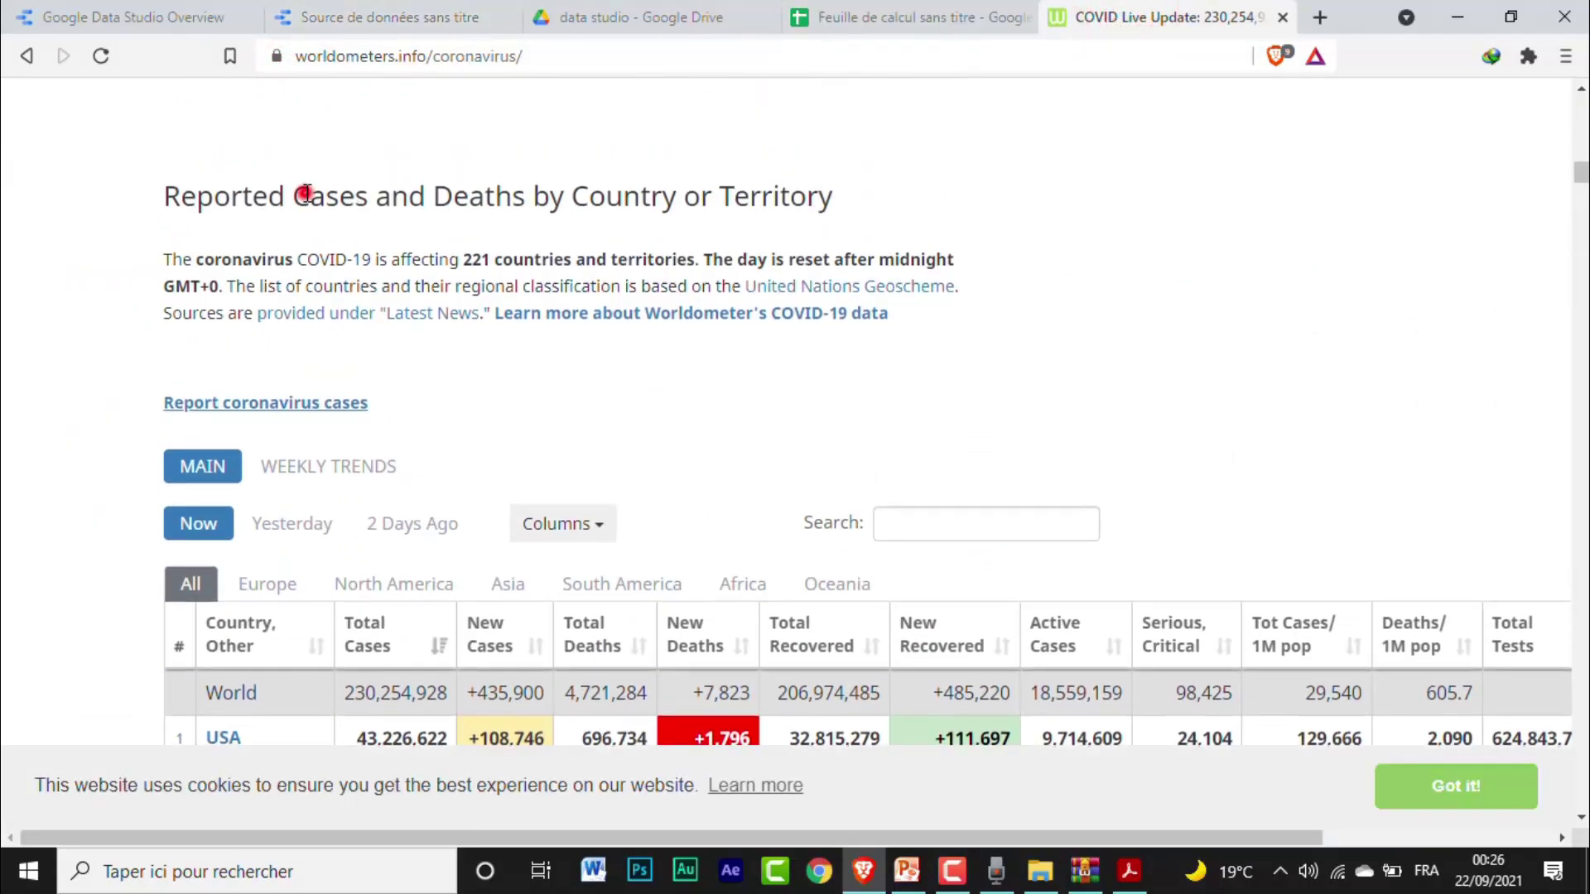
{"action": "triple_click", "coordinate": [834, 195]}
{"action": "key", "text": "ctrl+c"}
{"action": "left_click", "coordinate": [903, 15]}
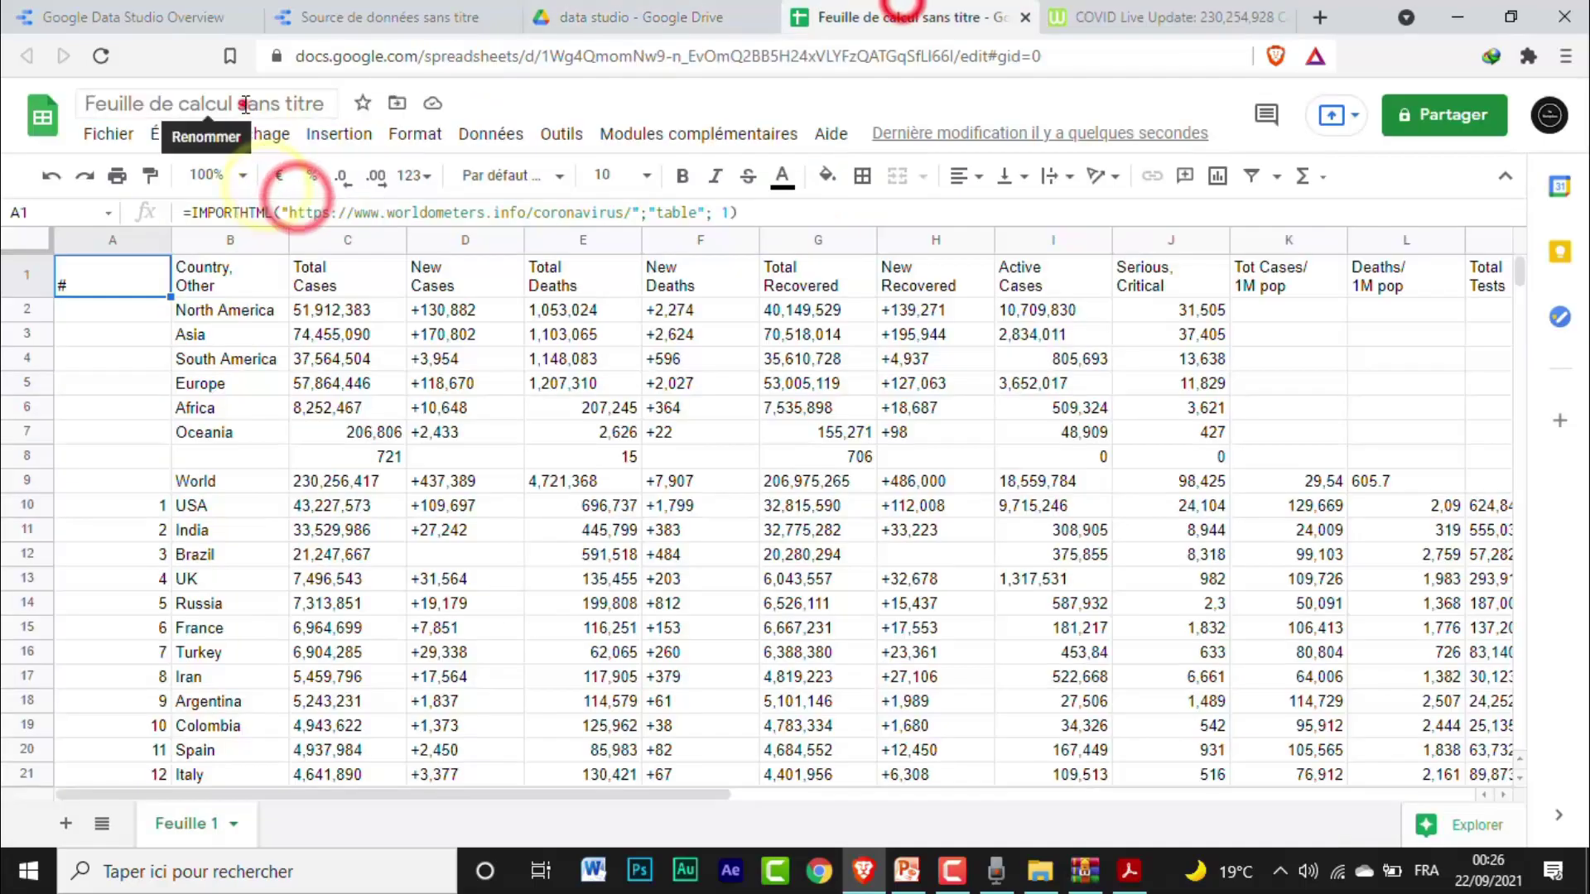
{"action": "left_click", "coordinate": [240, 104]}
{"action": "key", "text": "ctrl+v"}
{"action": "left_click", "coordinate": [314, 309]}
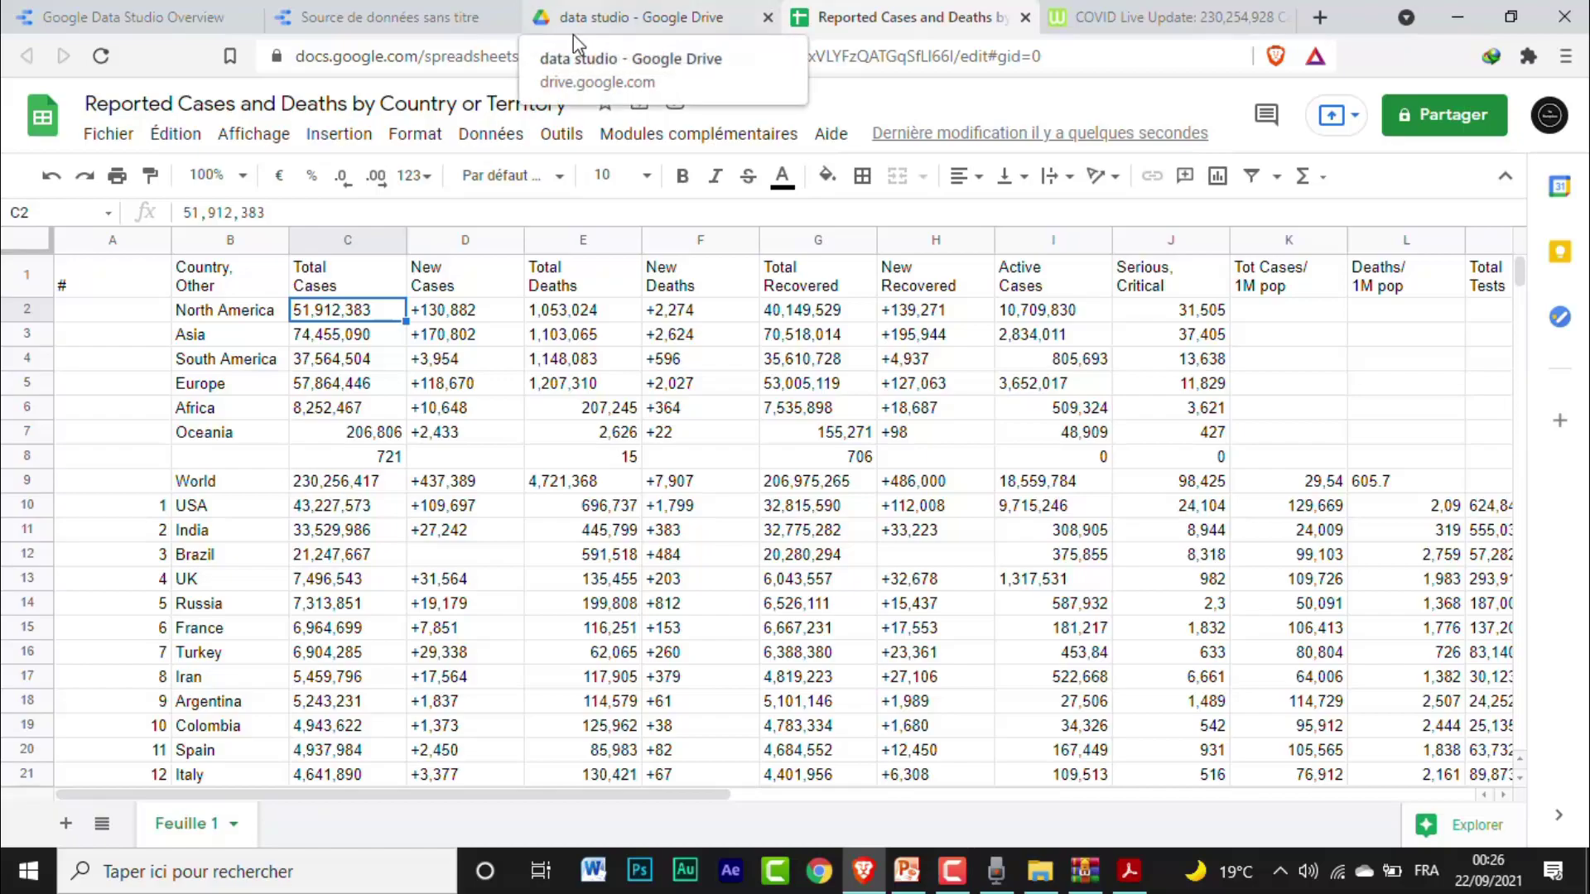
- Create a new blank Google Sheets spreadsheet in the "data studio" Drive folder
{"action": "left_click", "coordinate": [635, 12]}
{"action": "left_click", "coordinate": [579, 356]}
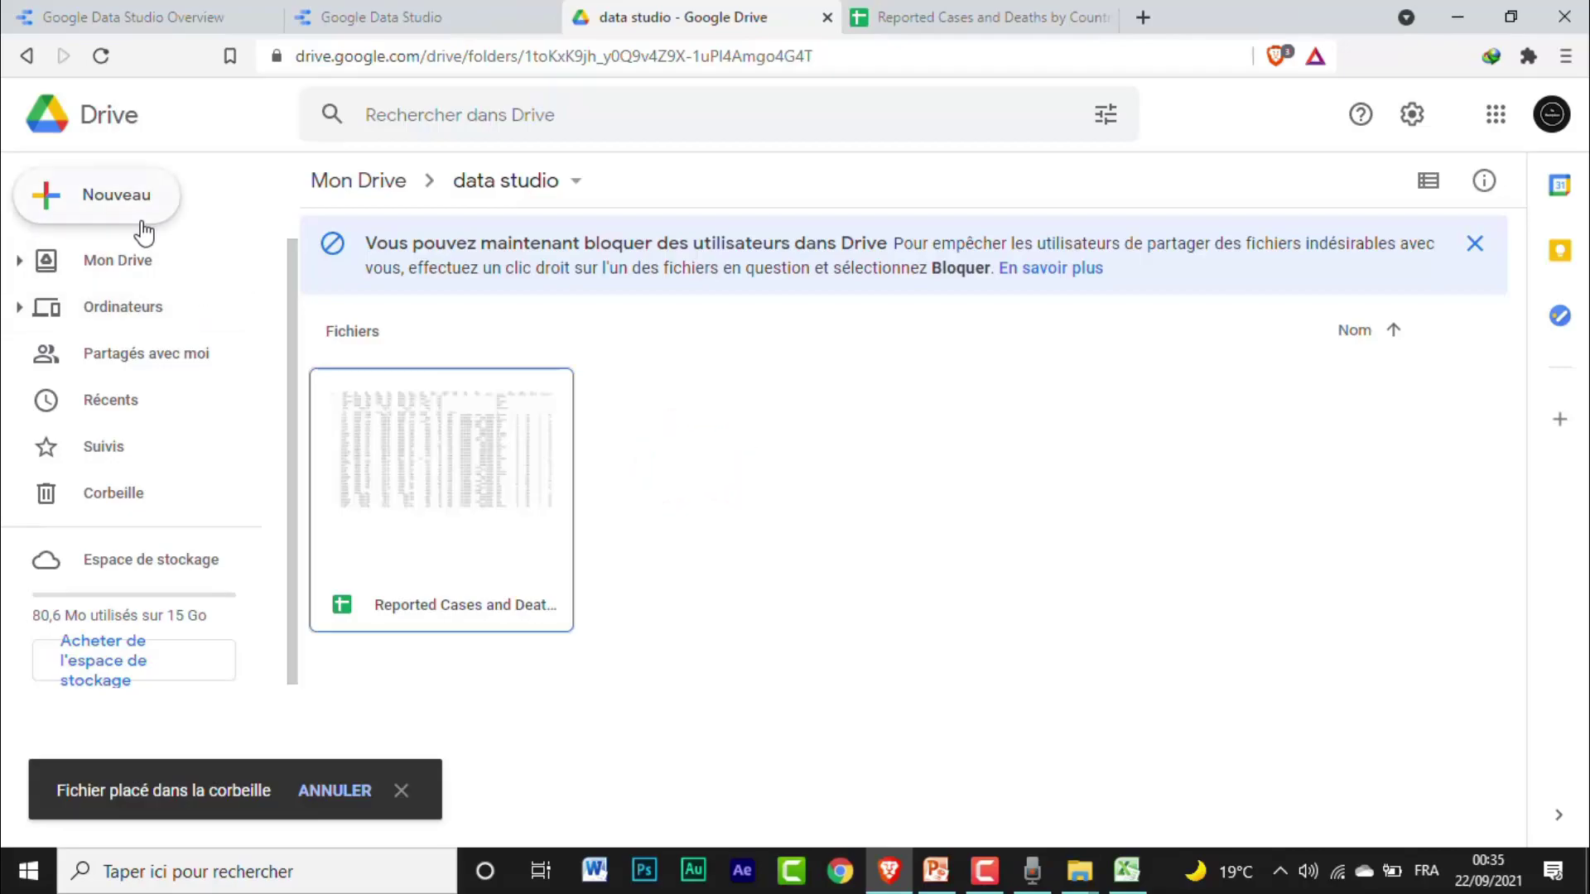
{"action": "left_click", "coordinate": [141, 216]}
{"action": "left_click", "coordinate": [171, 399]}
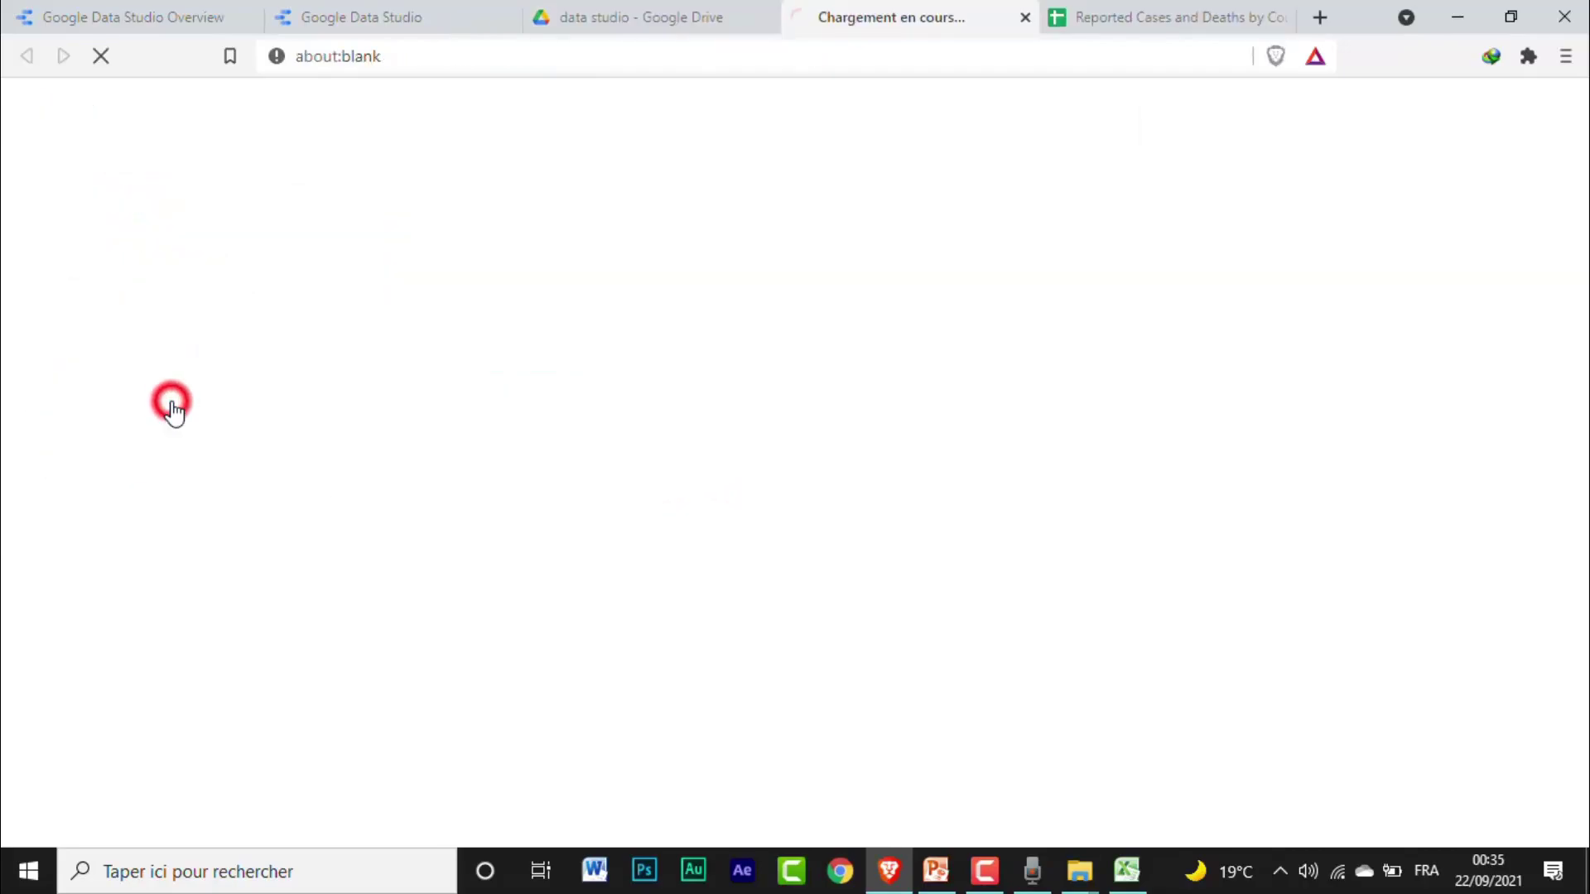
- Open exemple.XLSX from the GOOGLE DATA STUDIO folder in Excel and copy its whole sheet into the blank Google spreadsheet from A1
{"action": "left_click", "coordinate": [1475, 17]}
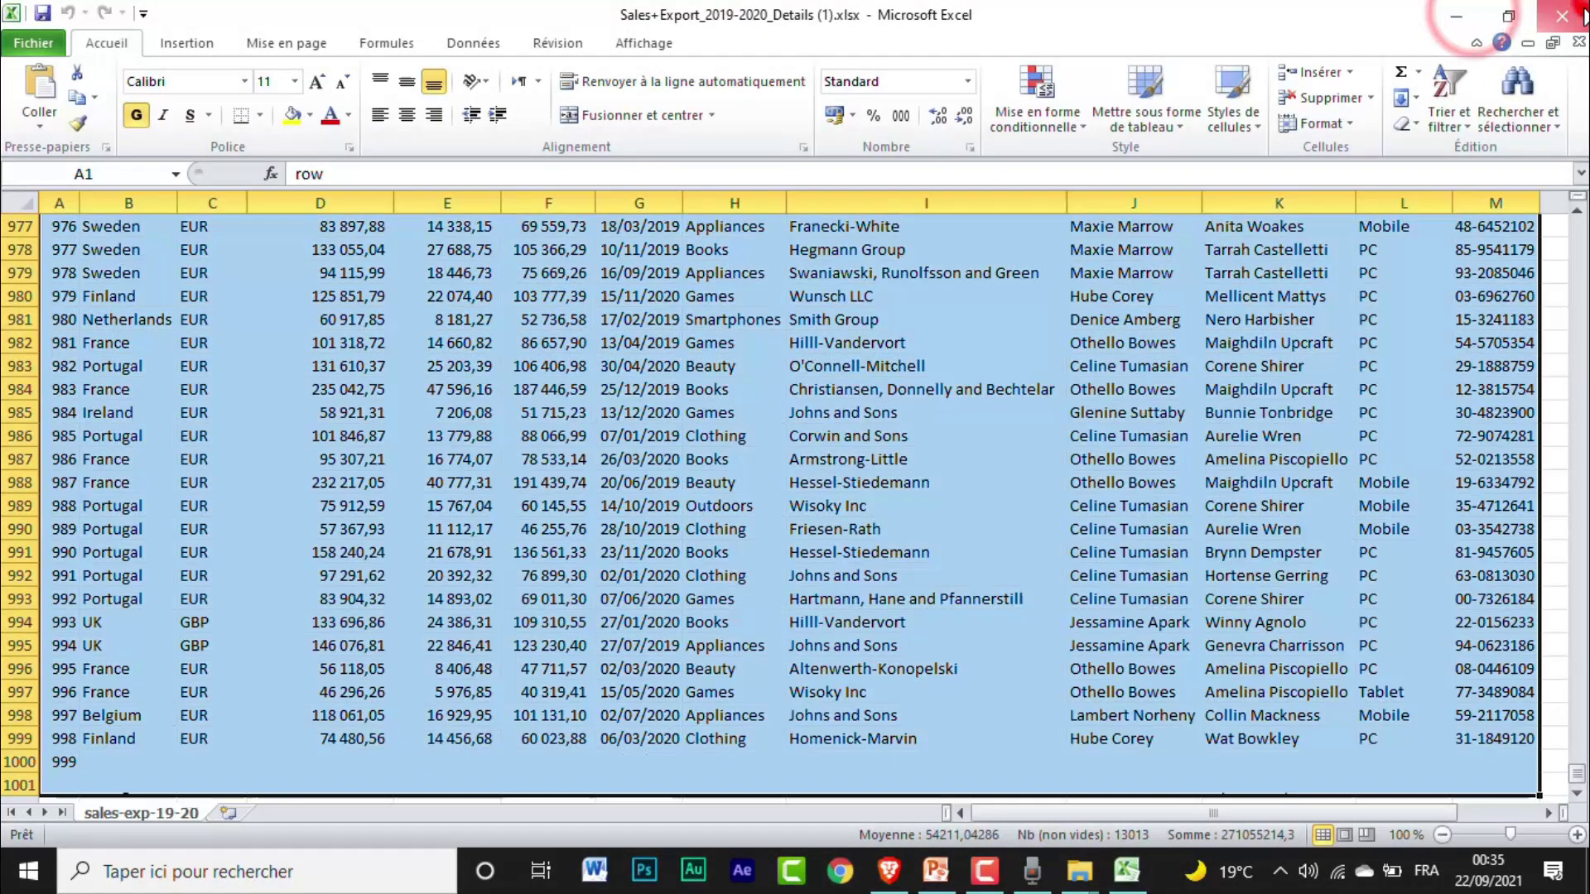
{"action": "left_click", "coordinate": [1473, 17]}
{"action": "left_click", "coordinate": [32, 86]}
{"action": "double_click", "coordinate": [303, 189]}
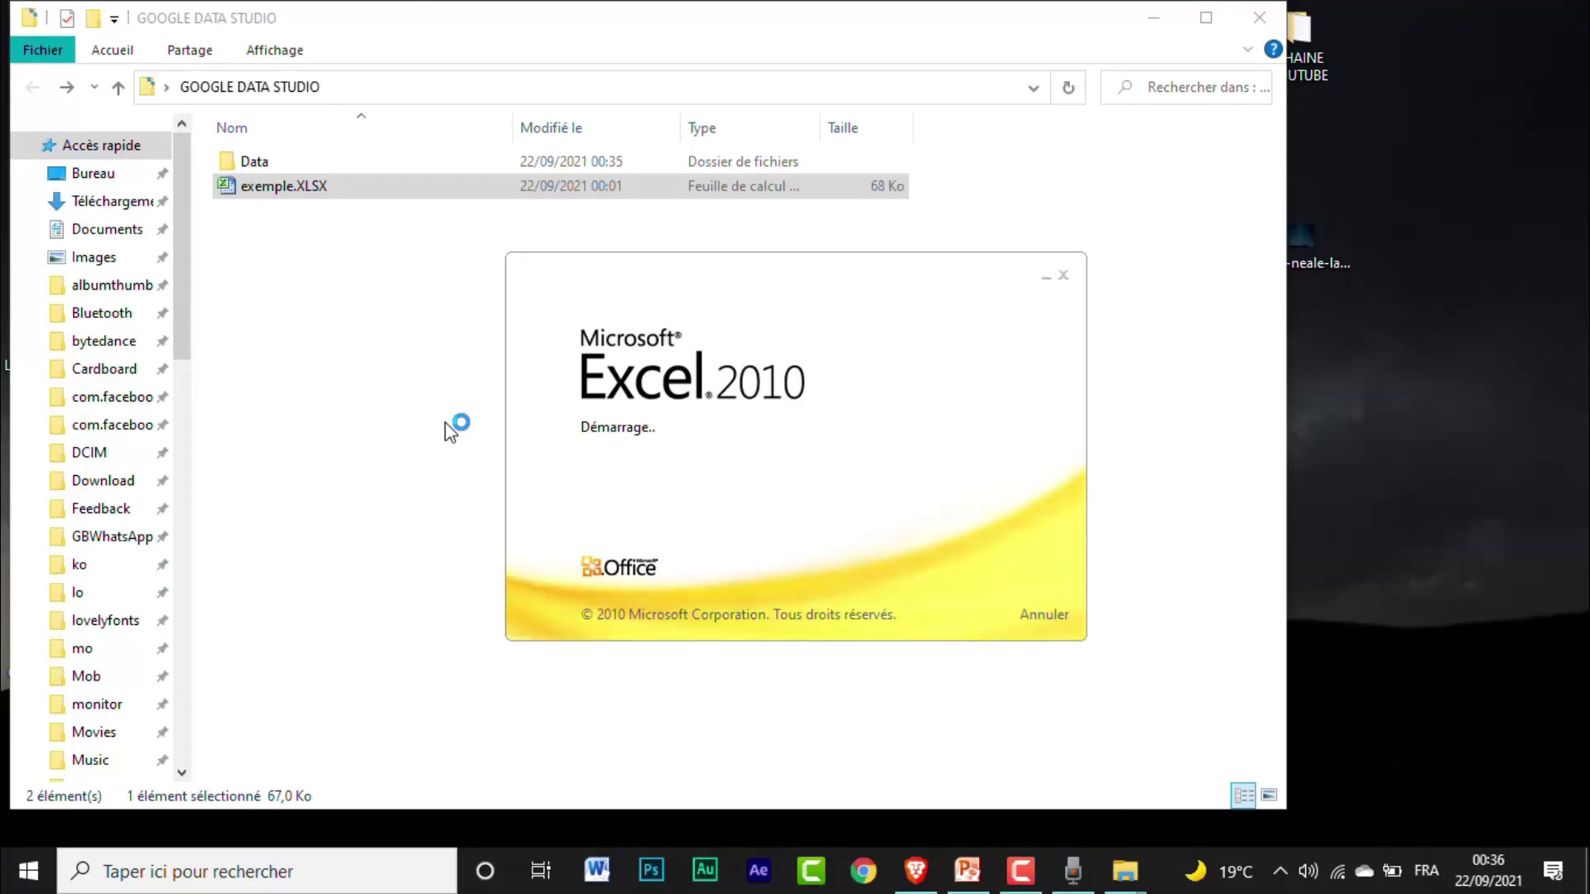
{"action": "key", "text": "ctrl+a"}
{"action": "key", "text": "ctrl+c"}
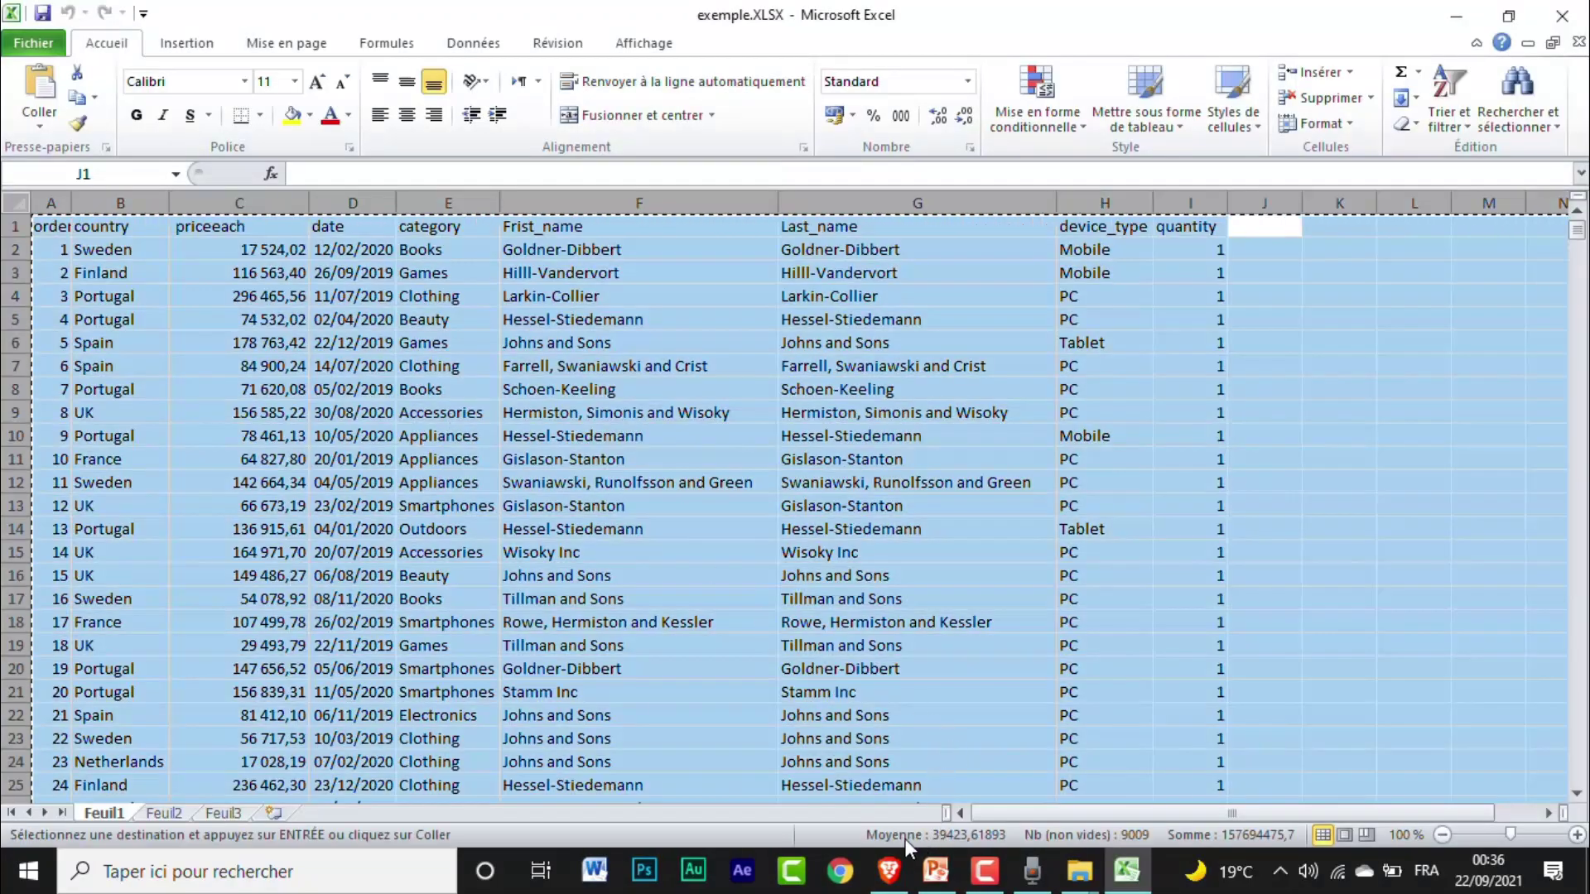
{"action": "left_click", "coordinate": [902, 868]}
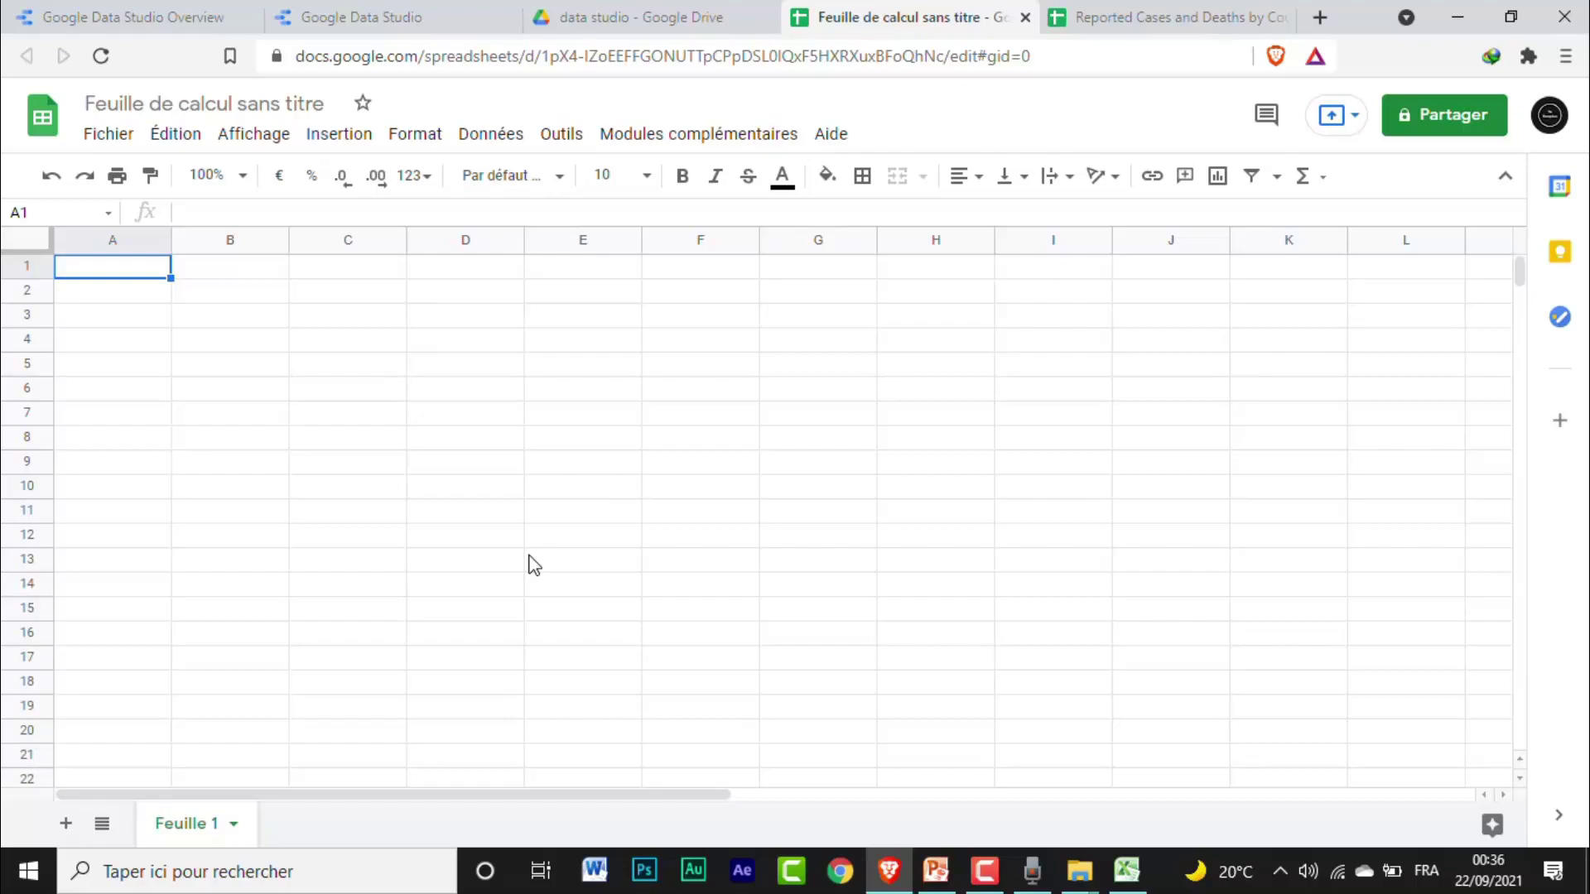
{"action": "key", "text": "ctrl+v"}
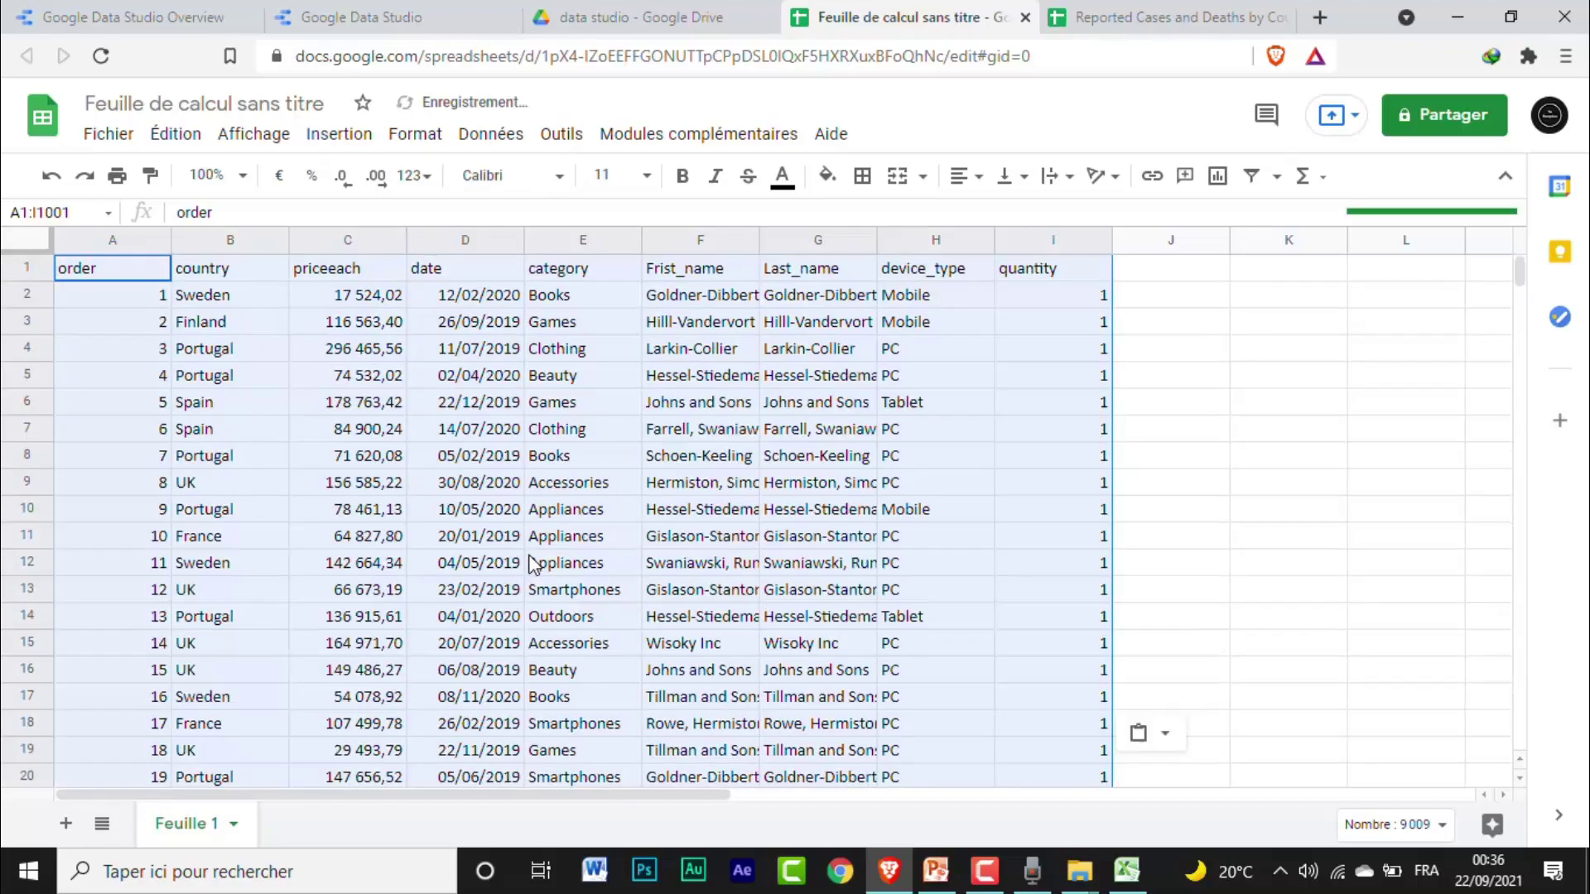
- Rename the new spreadsheet holding the pasted order data as "test 1"
{"action": "left_click", "coordinate": [220, 103]}
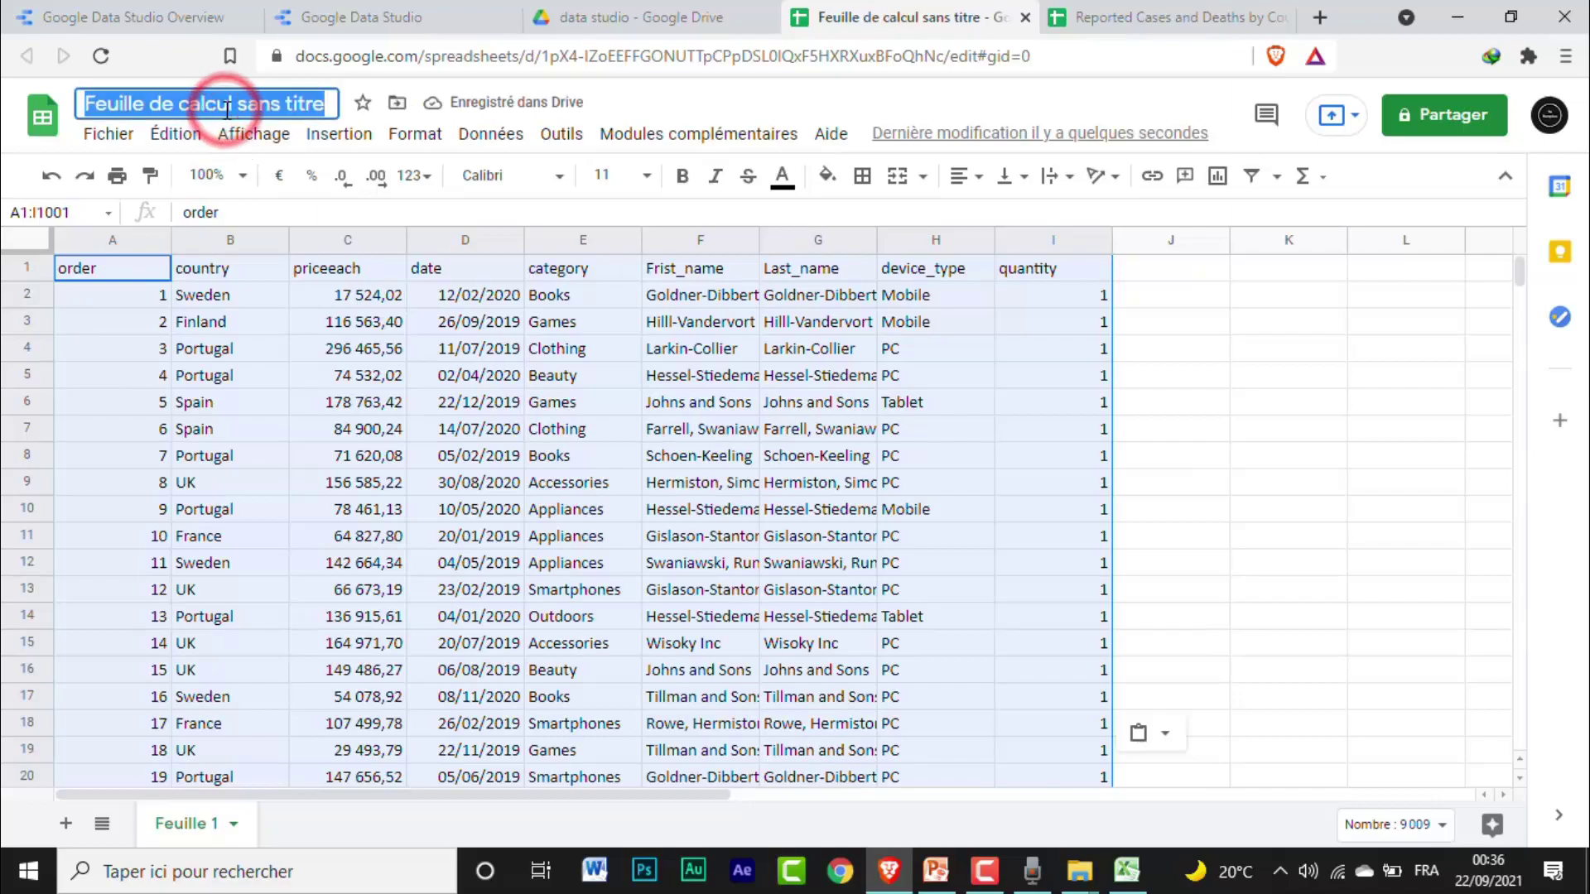
{"action": "type", "text": "test"}
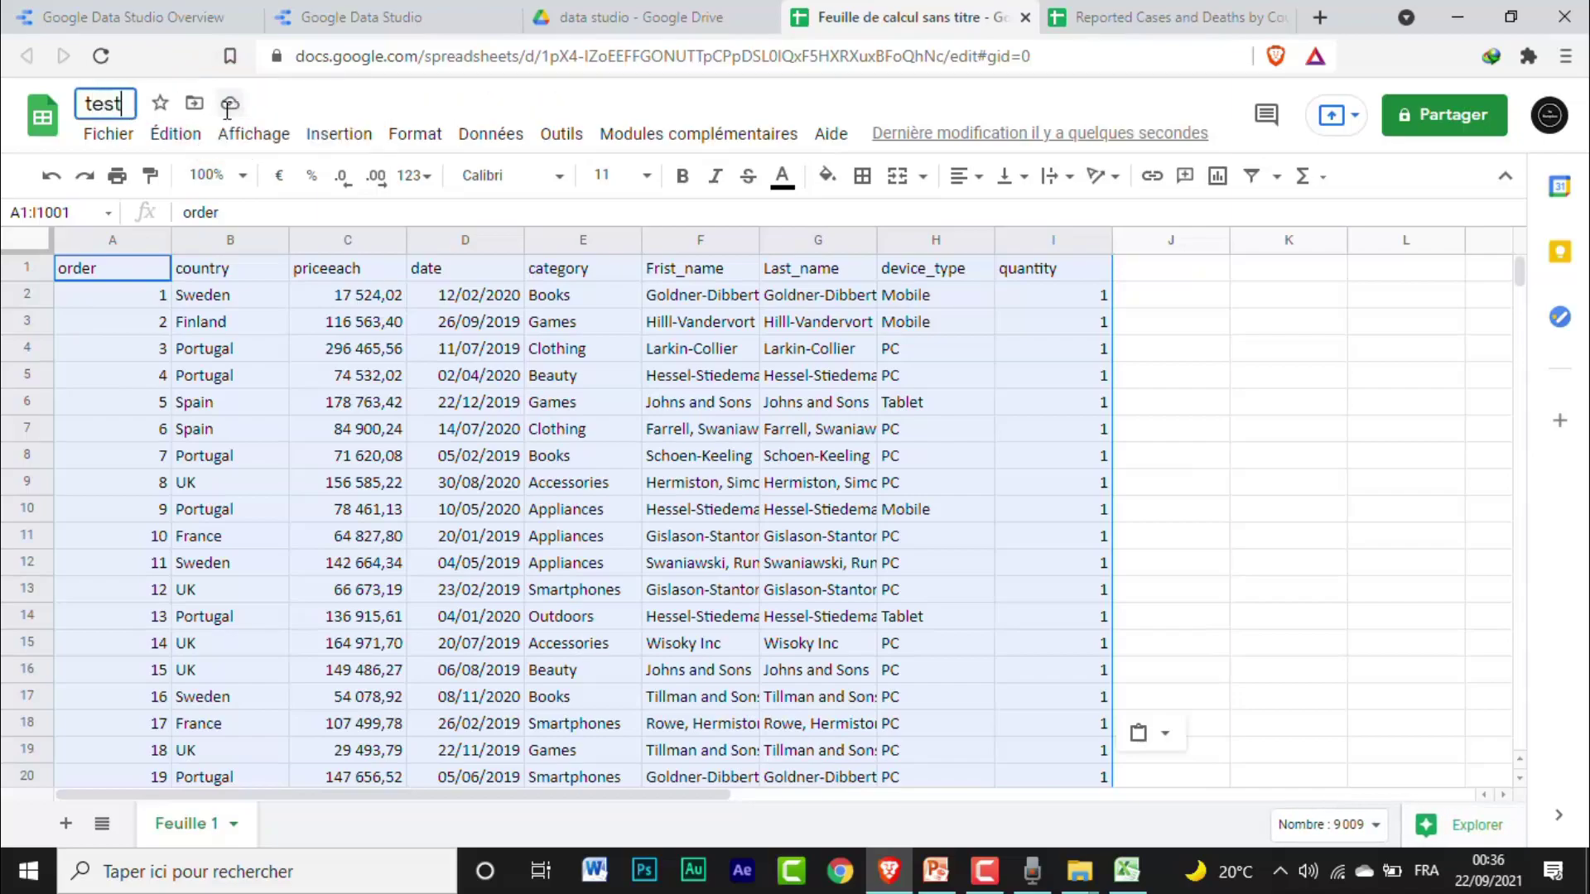
{"action": "type", "text": " 1"}
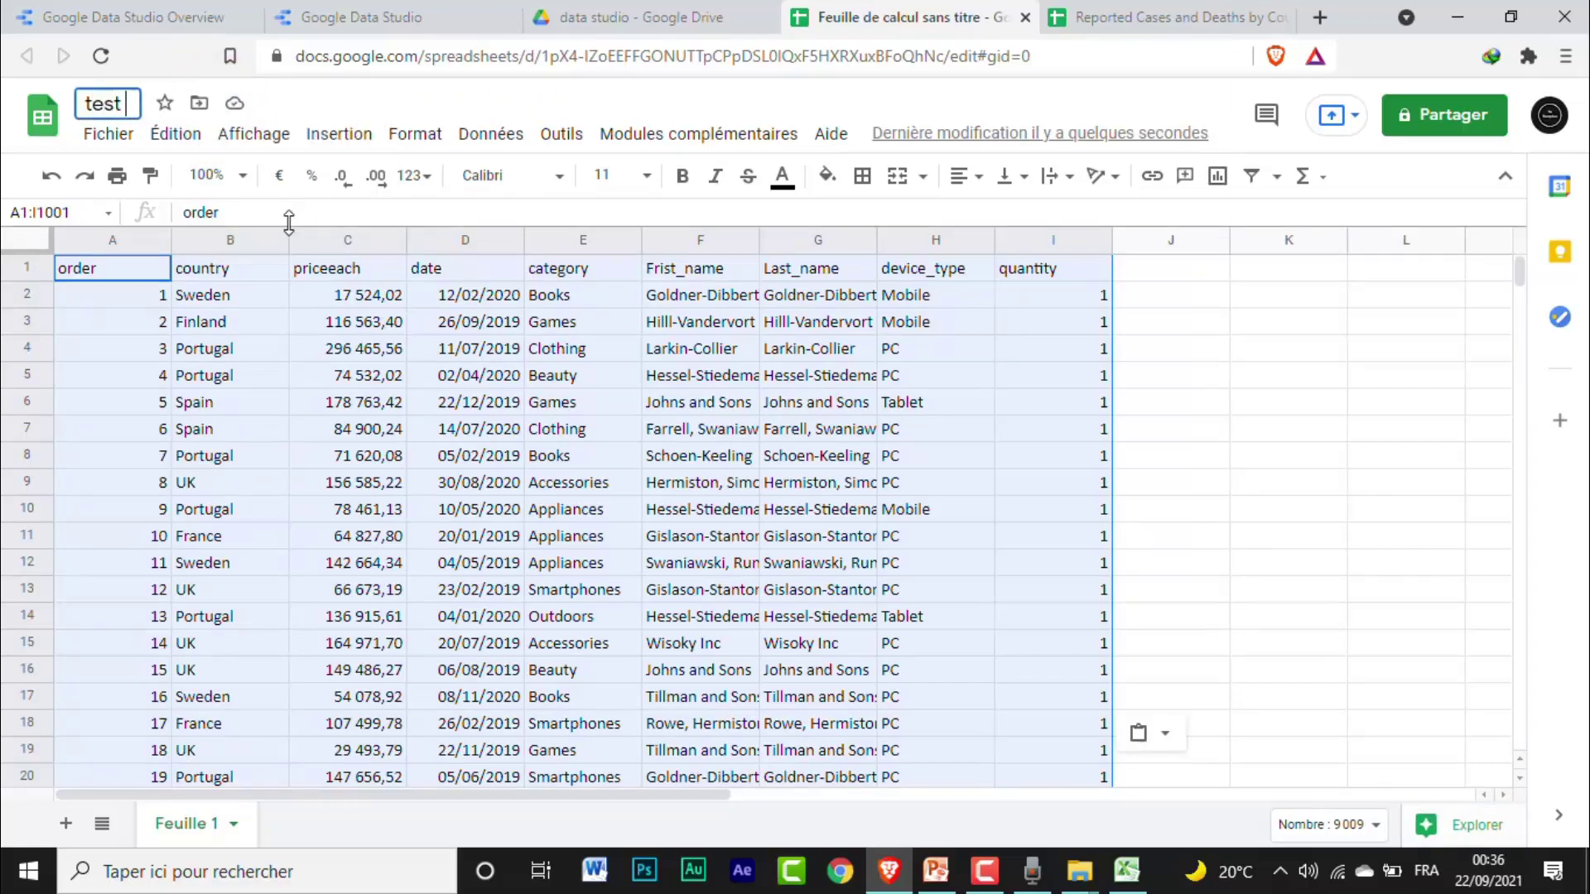
{"action": "left_click", "coordinate": [343, 429]}
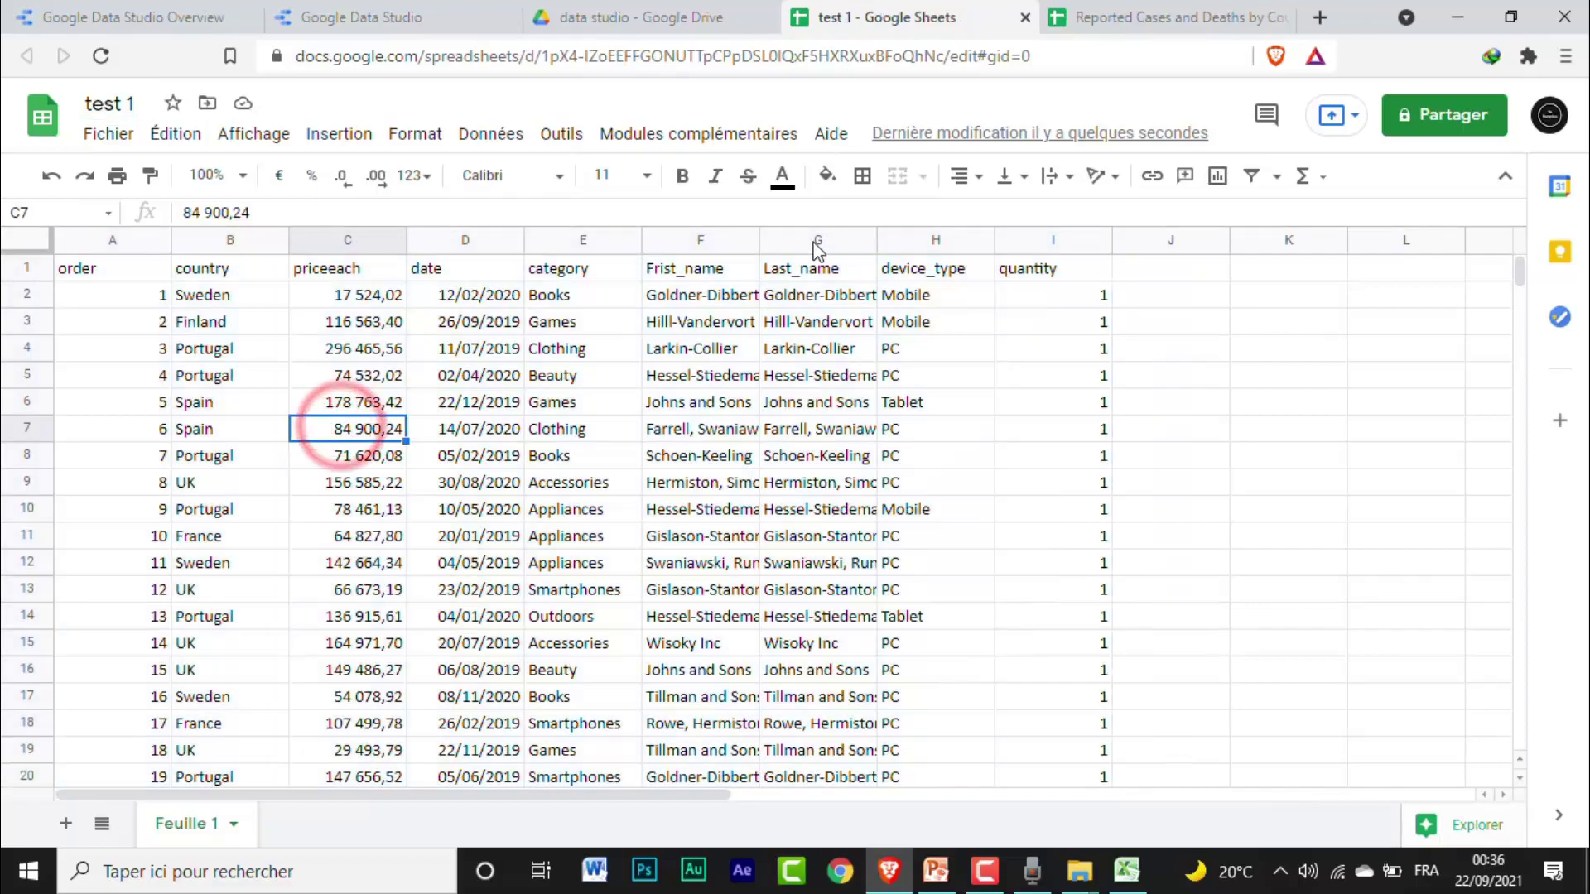
- Switch to Google Data Studio and start a new data source with the Google Sheets connector
{"action": "left_click", "coordinate": [370, 13]}
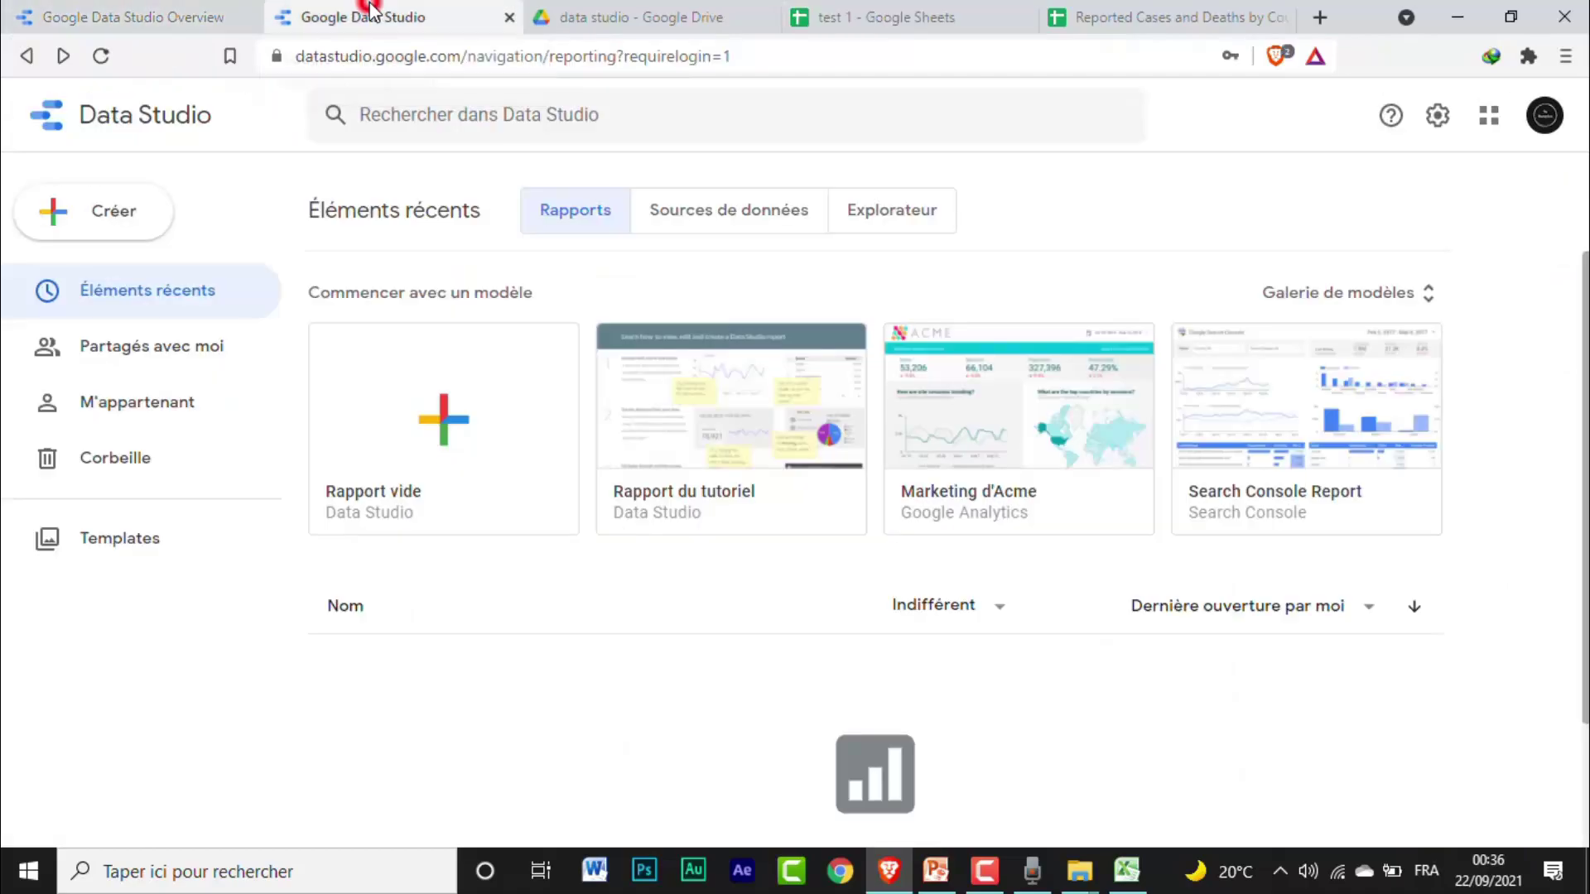
{"action": "left_click", "coordinate": [128, 232]}
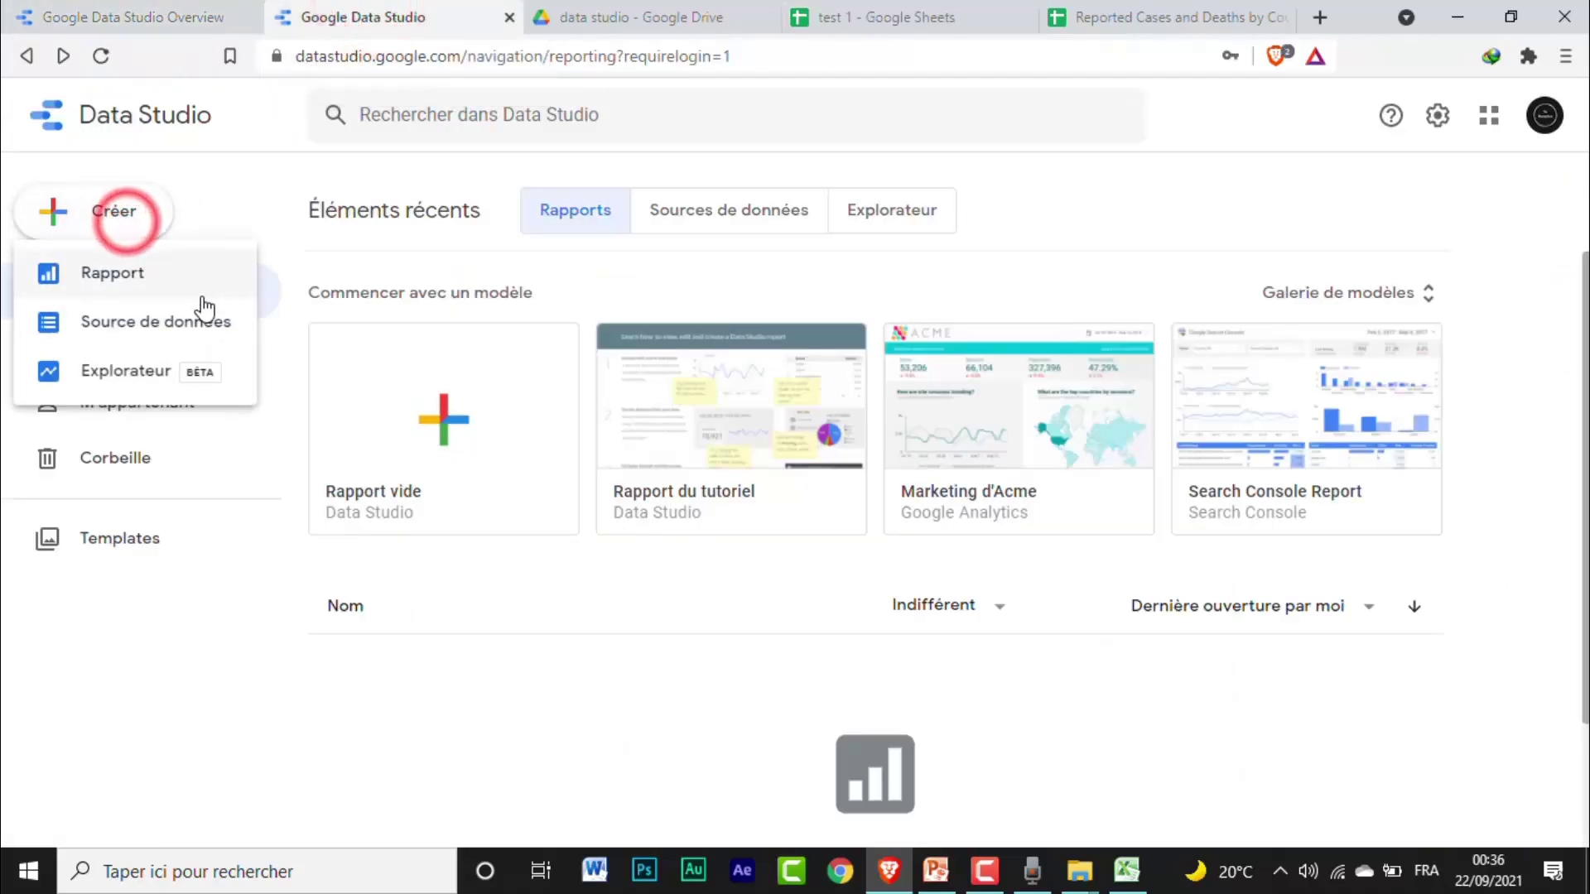
{"action": "left_click", "coordinate": [163, 321]}
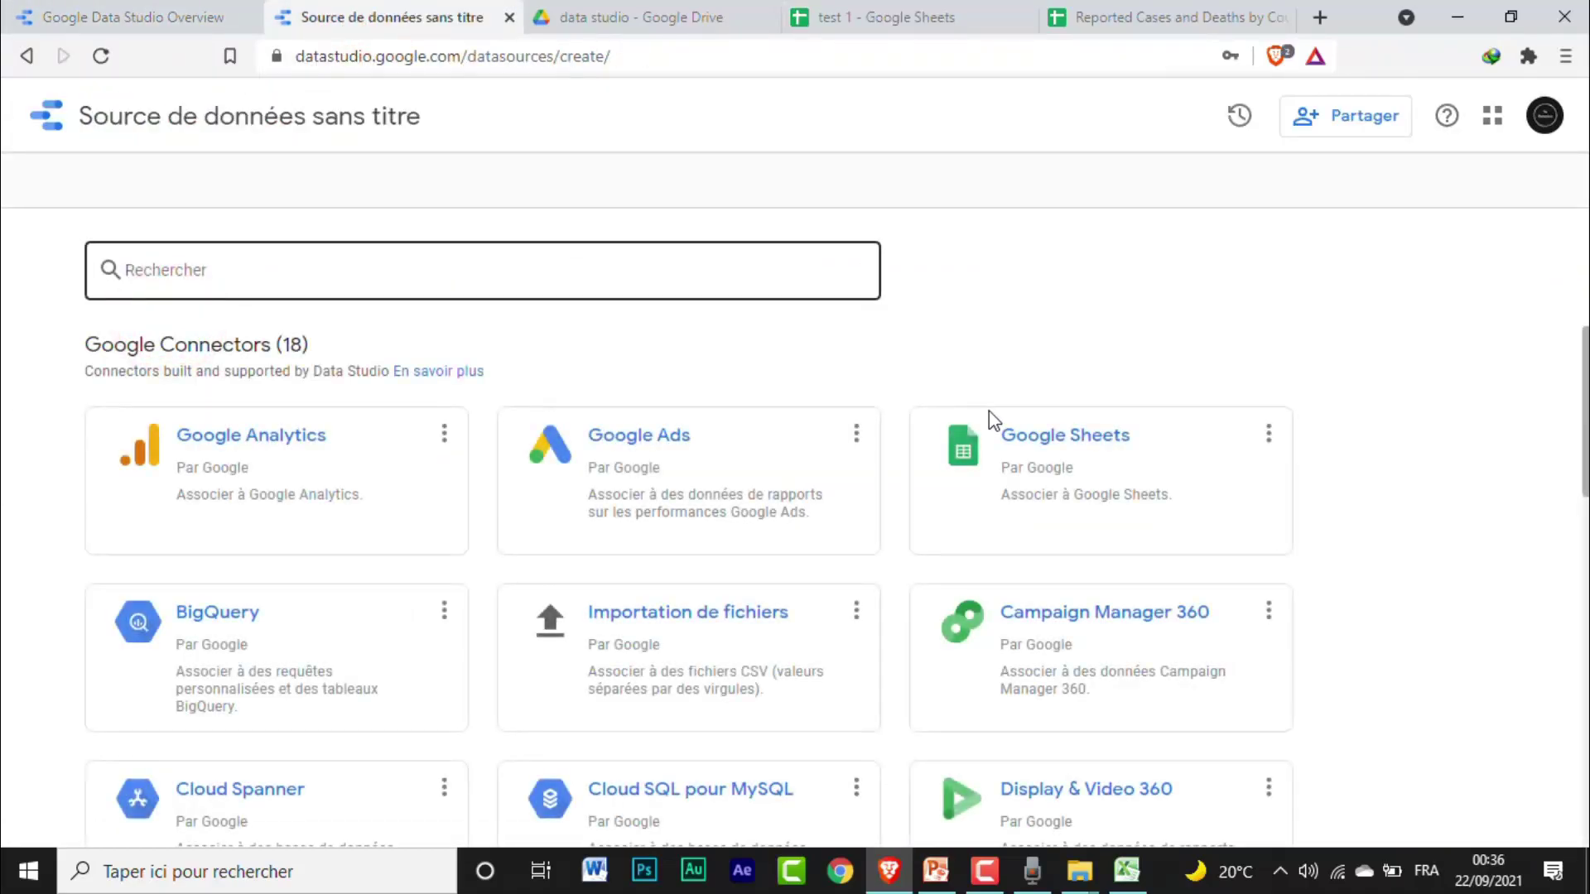
{"action": "left_click", "coordinate": [1055, 467]}
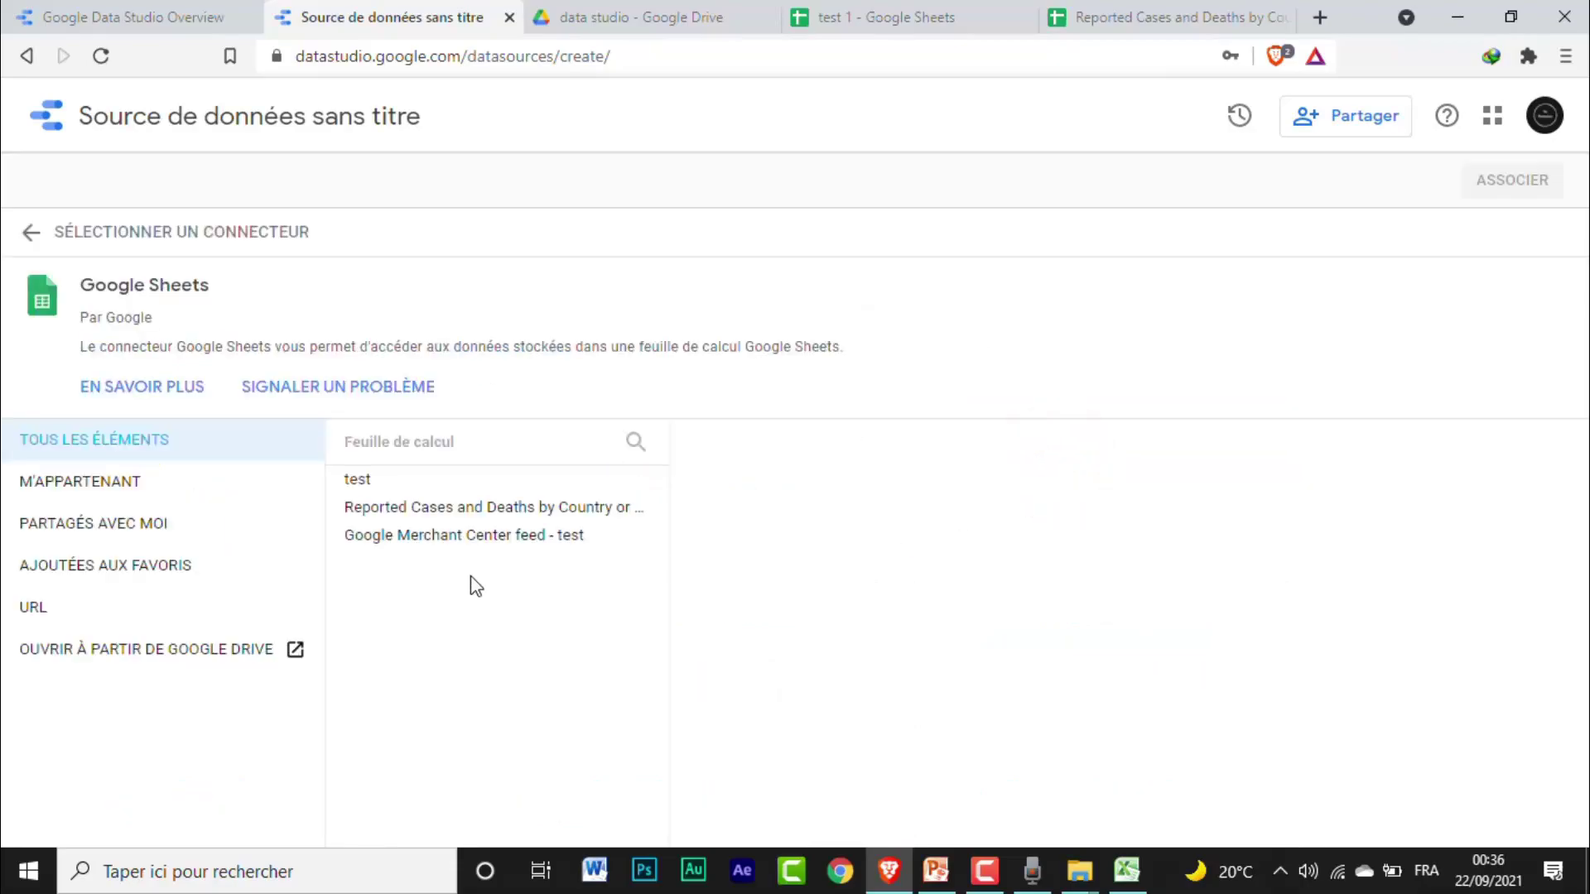
- Choose the "test 1" spreadsheet from Google Drive and connect its sheet Feuille 1 as the data source
{"action": "left_click", "coordinate": [280, 650]}
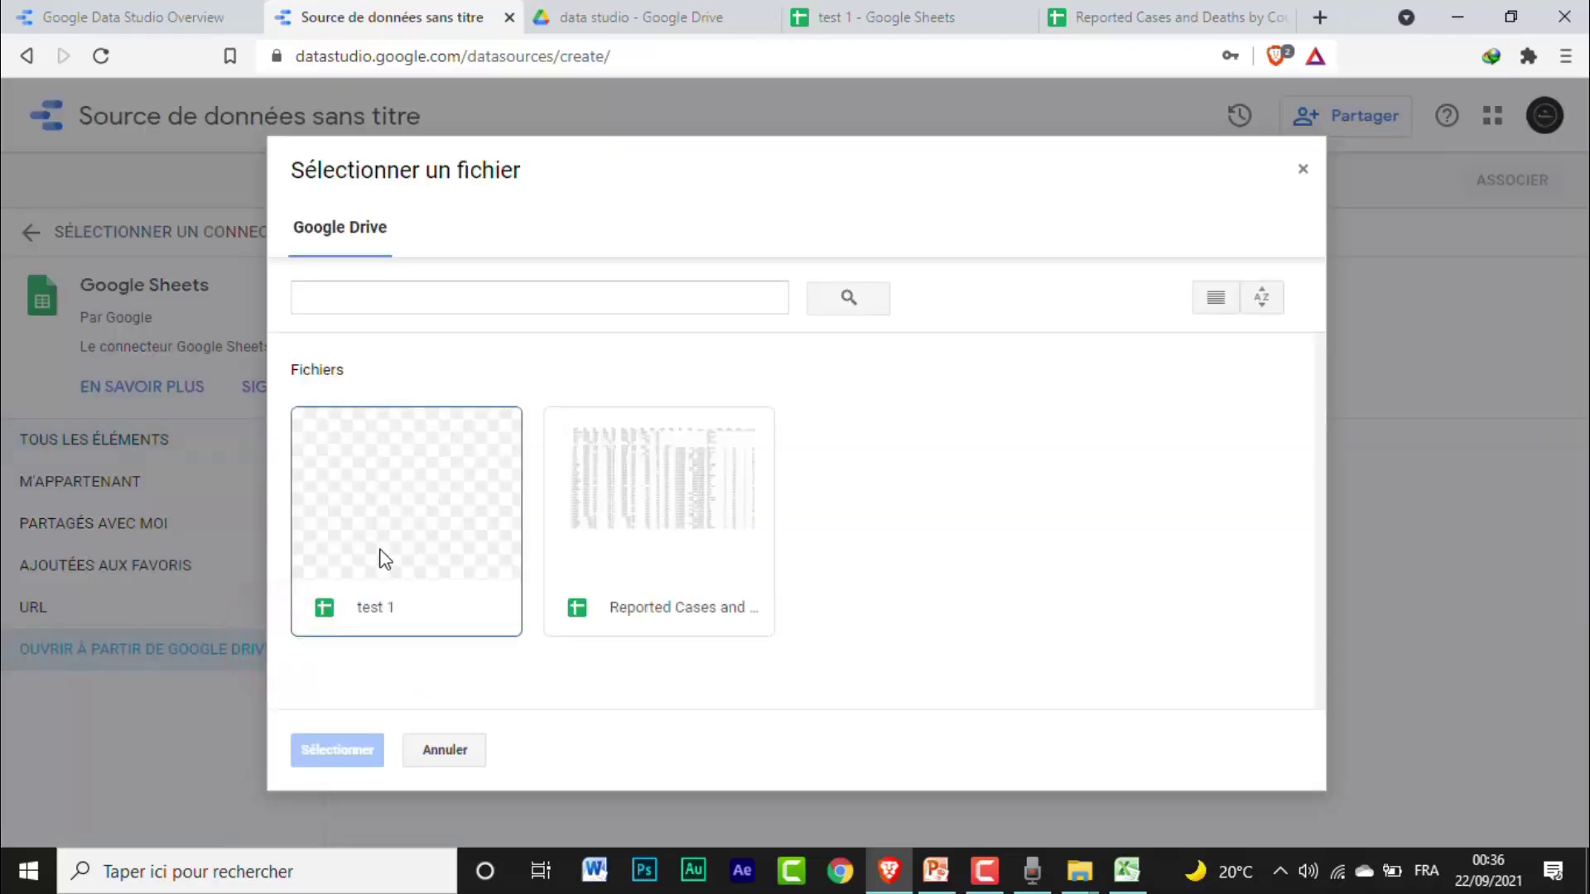
{"action": "left_click", "coordinate": [381, 552]}
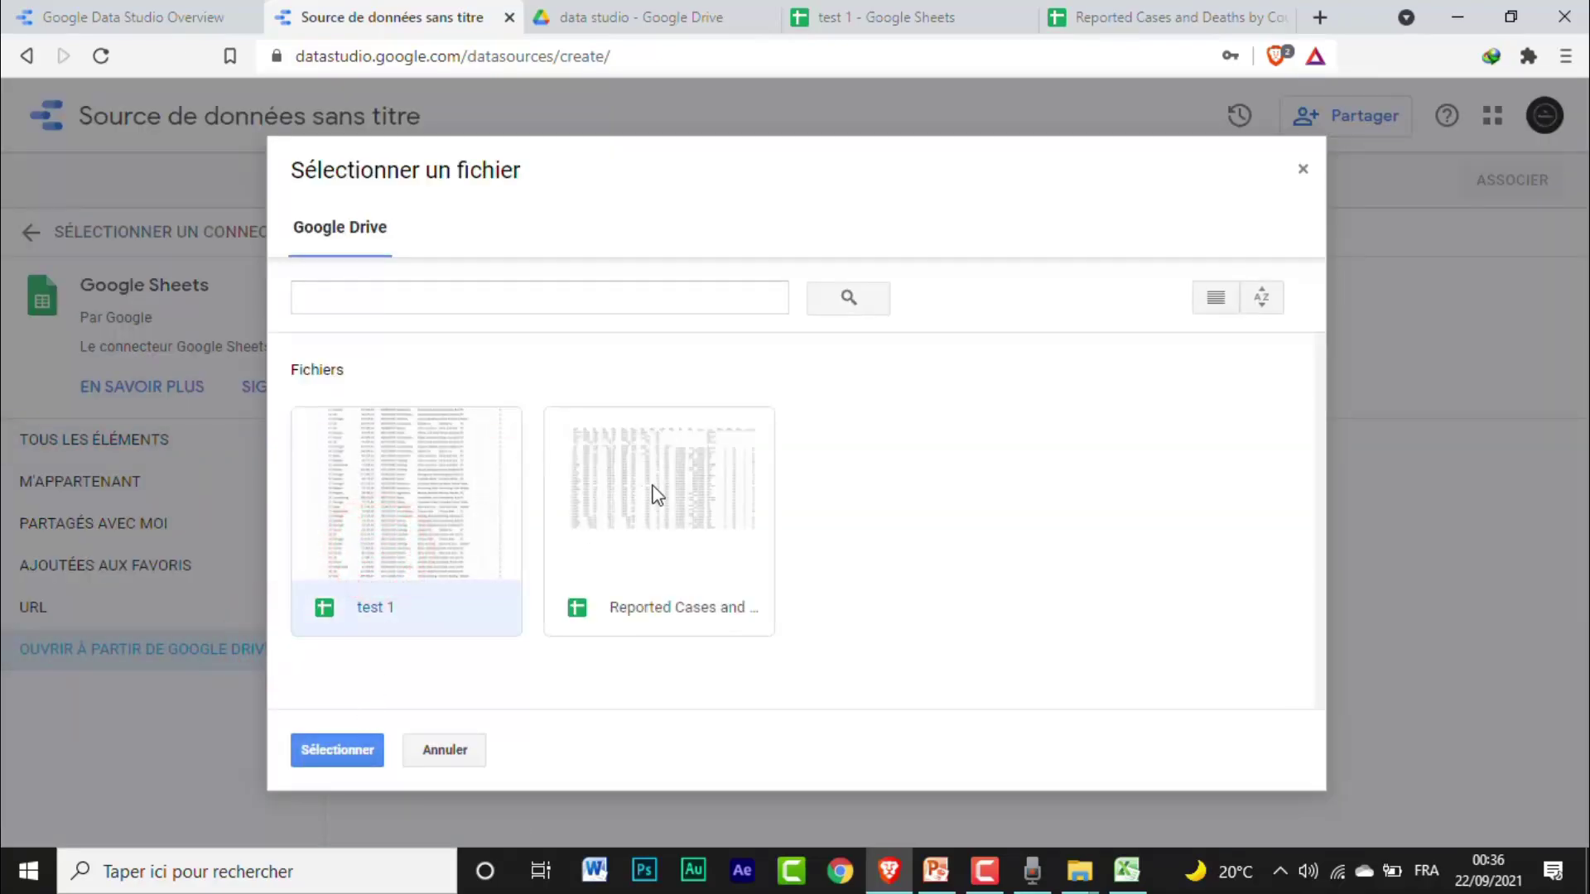
{"action": "left_click", "coordinate": [311, 750]}
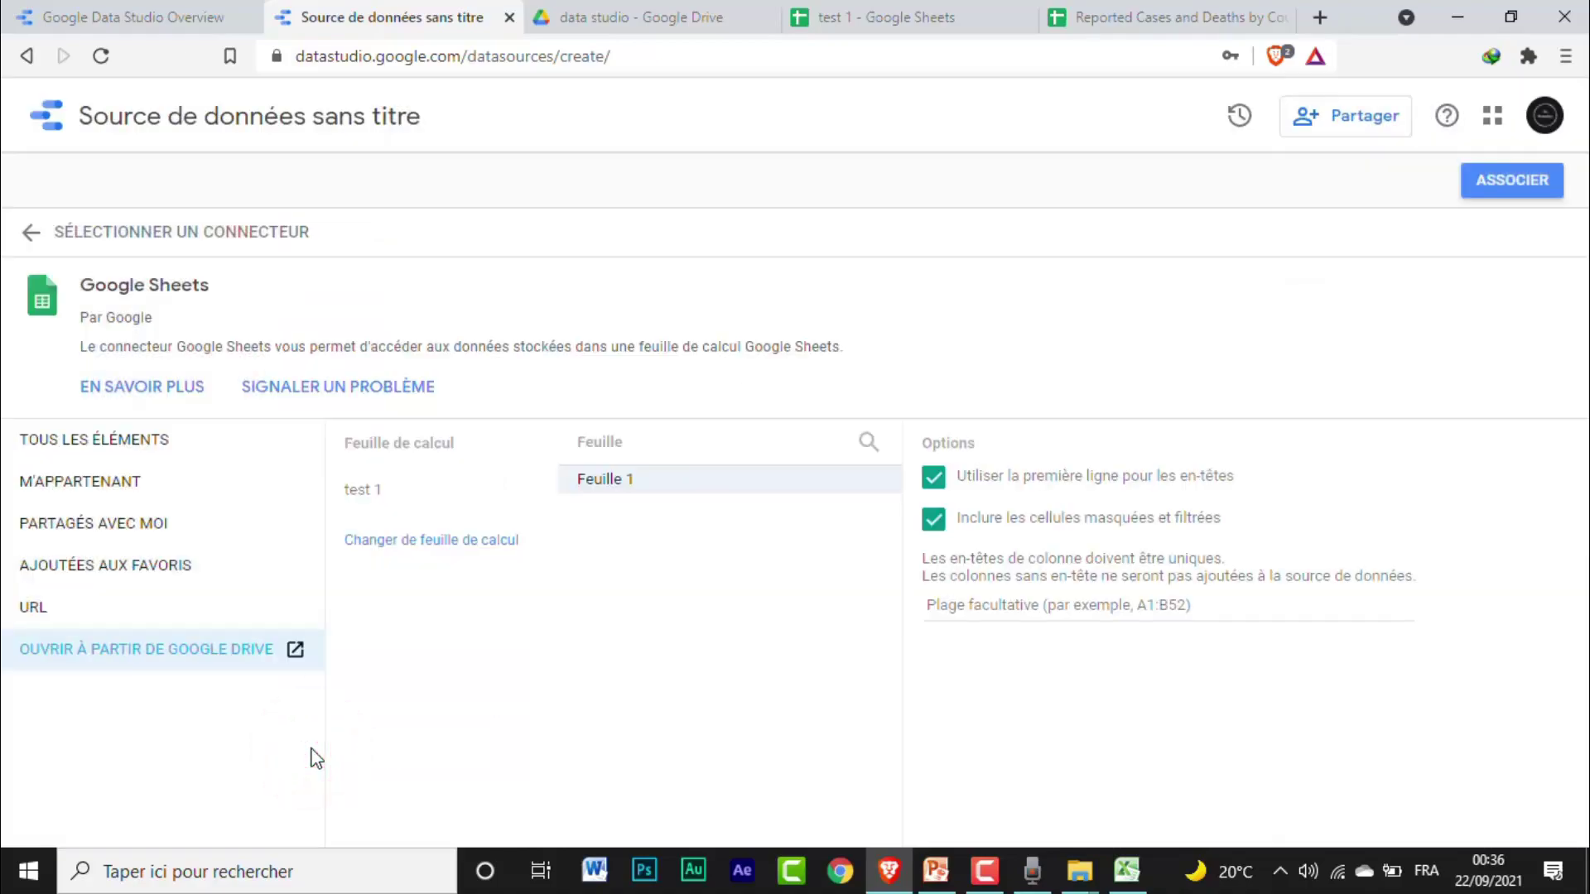
{"action": "left_click", "coordinate": [1513, 179]}
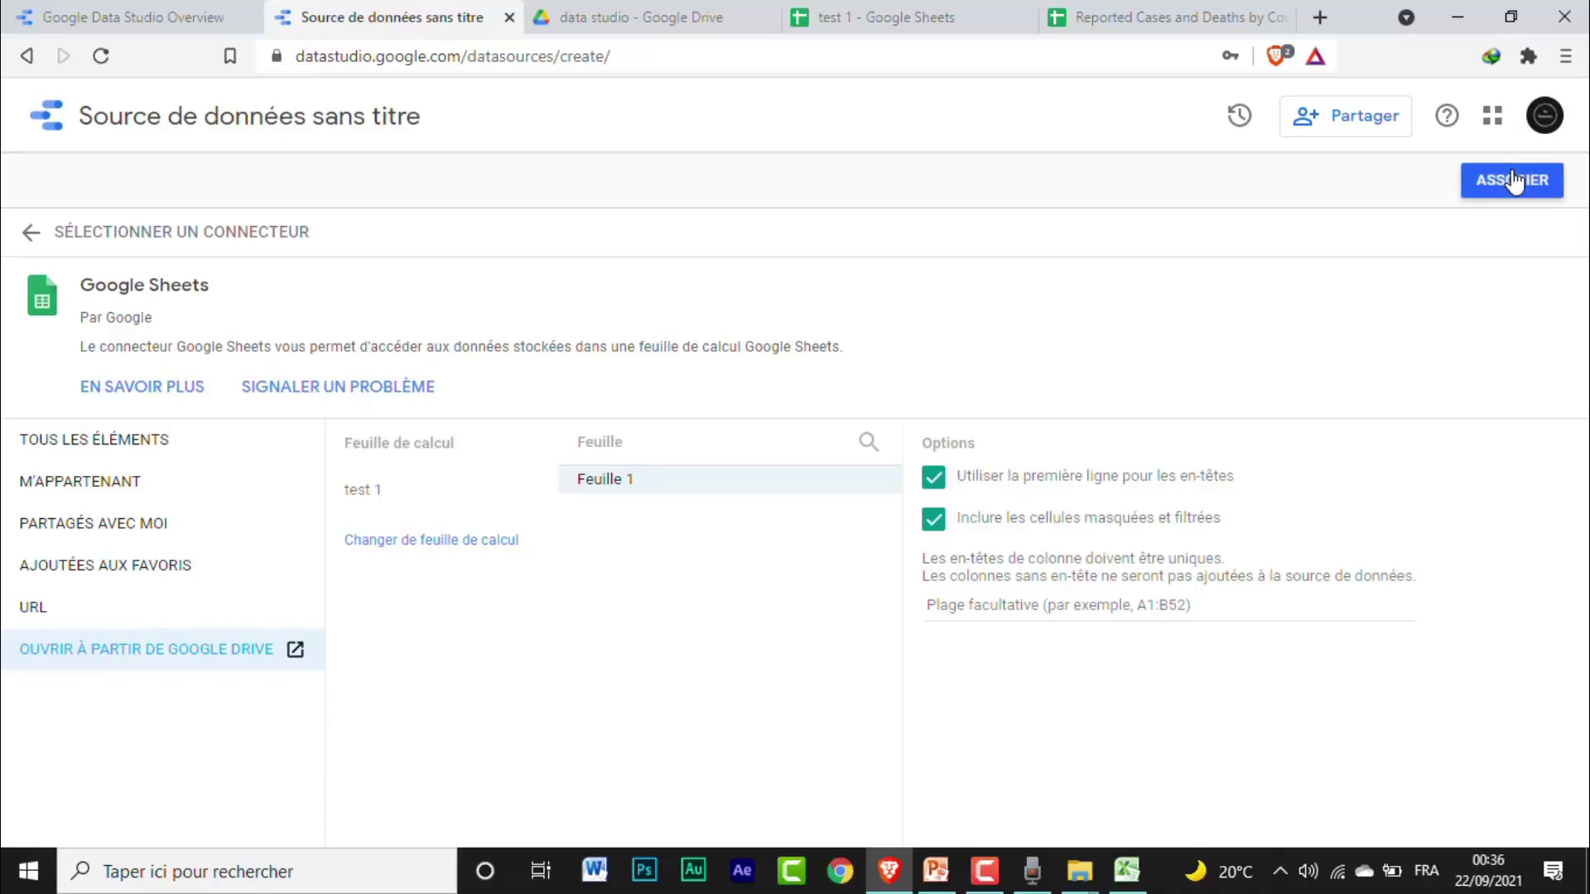
{"action": "left_click", "coordinate": [1513, 179]}
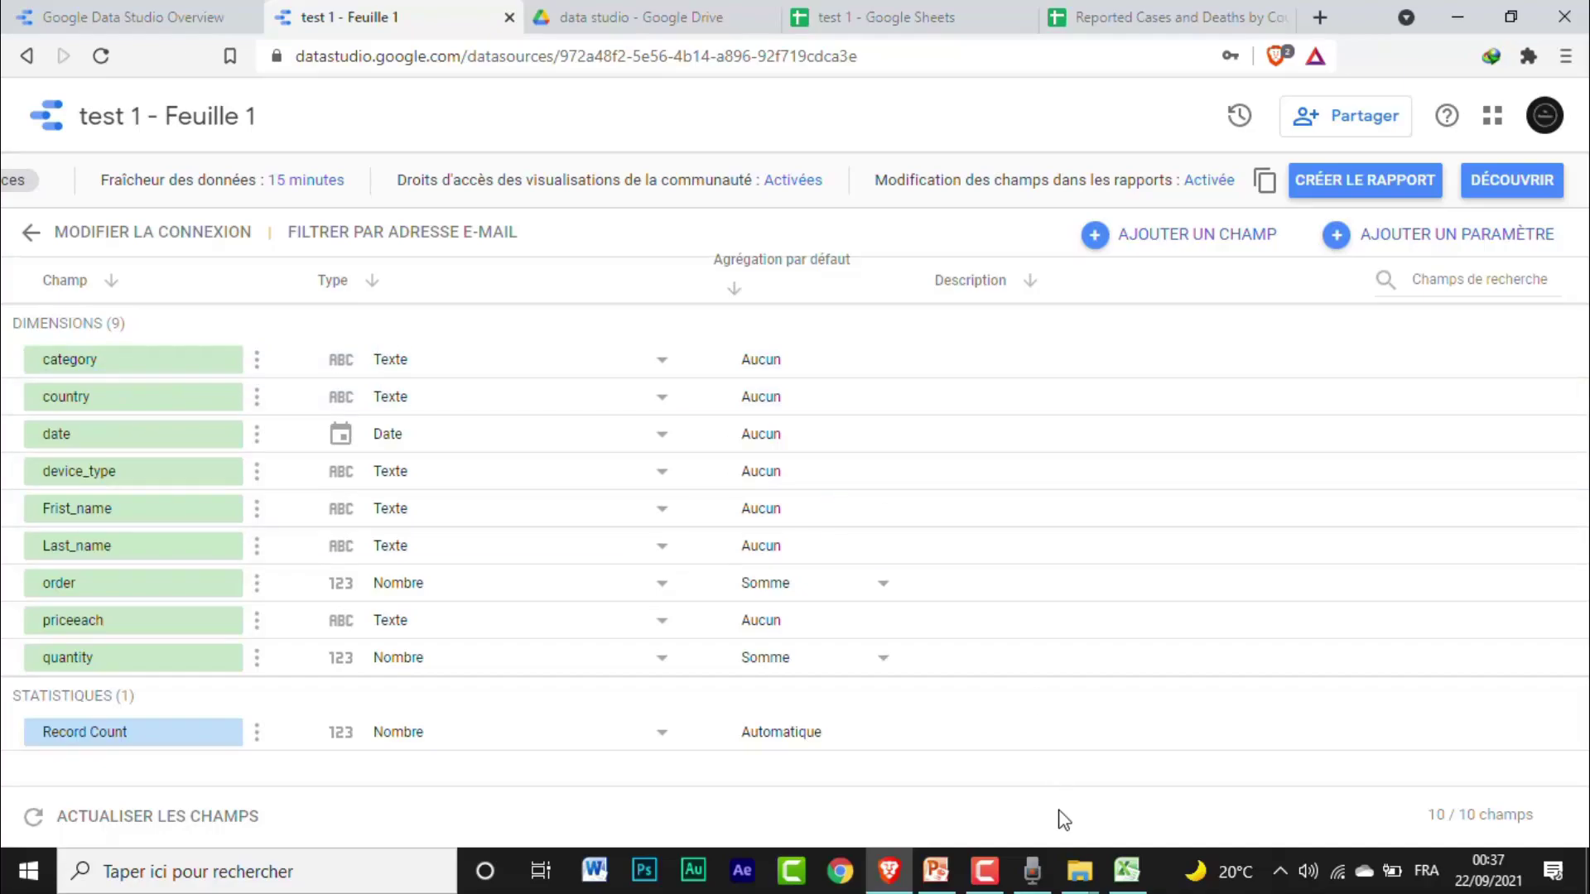
- Switch to the google data studio.PPTX presentation in PowerPoint and colour "A dimension" and "A metric" red on slide 11
{"action": "left_click", "coordinate": [937, 877]}
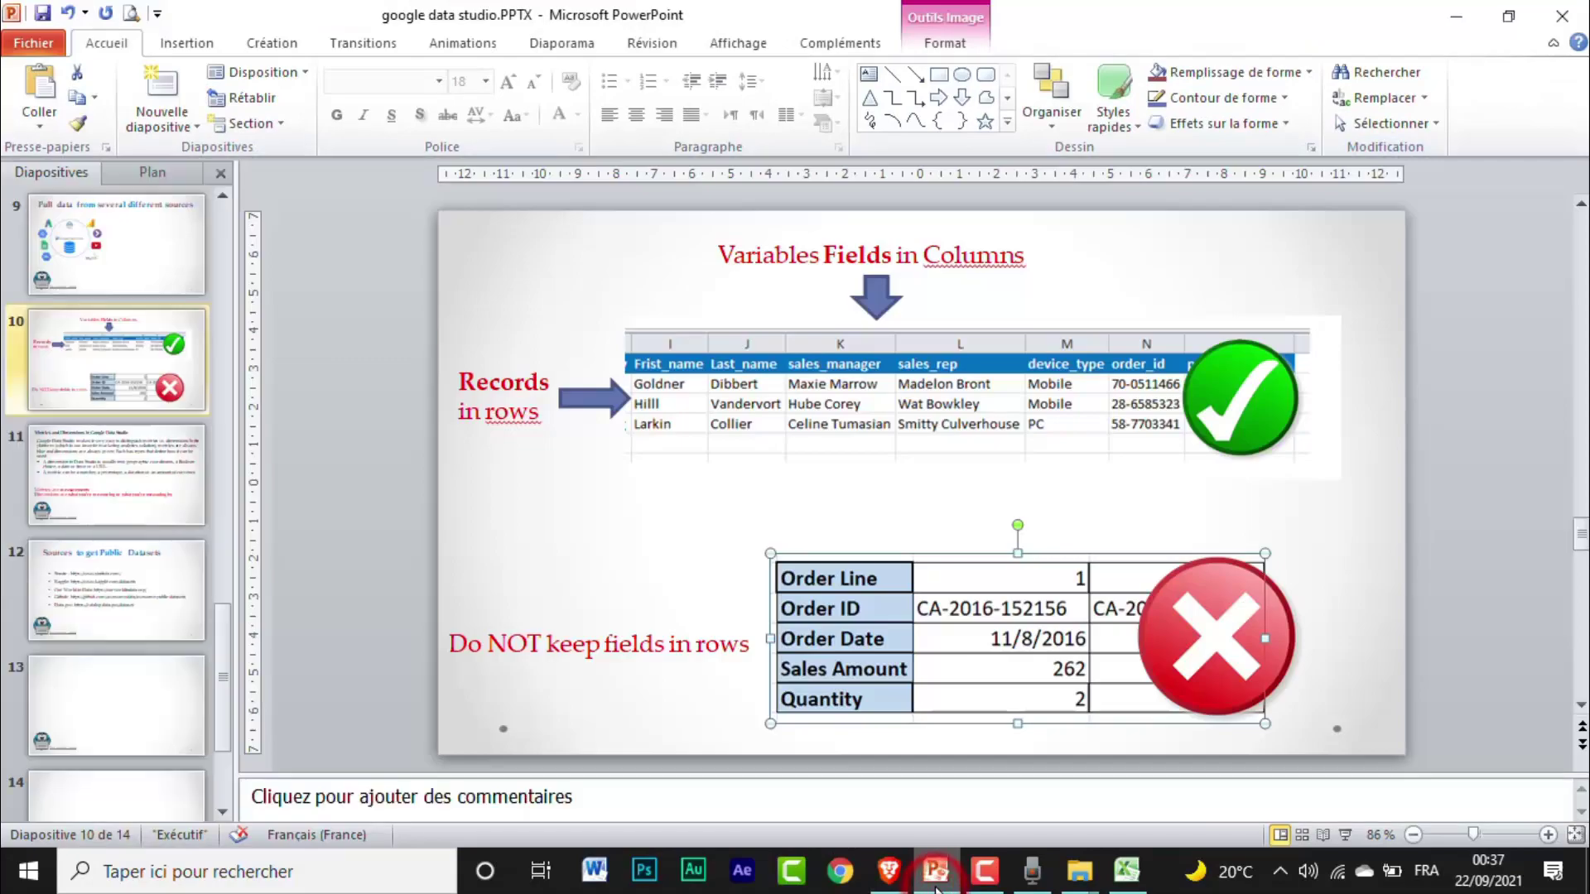
{"action": "left_click", "coordinate": [141, 451]}
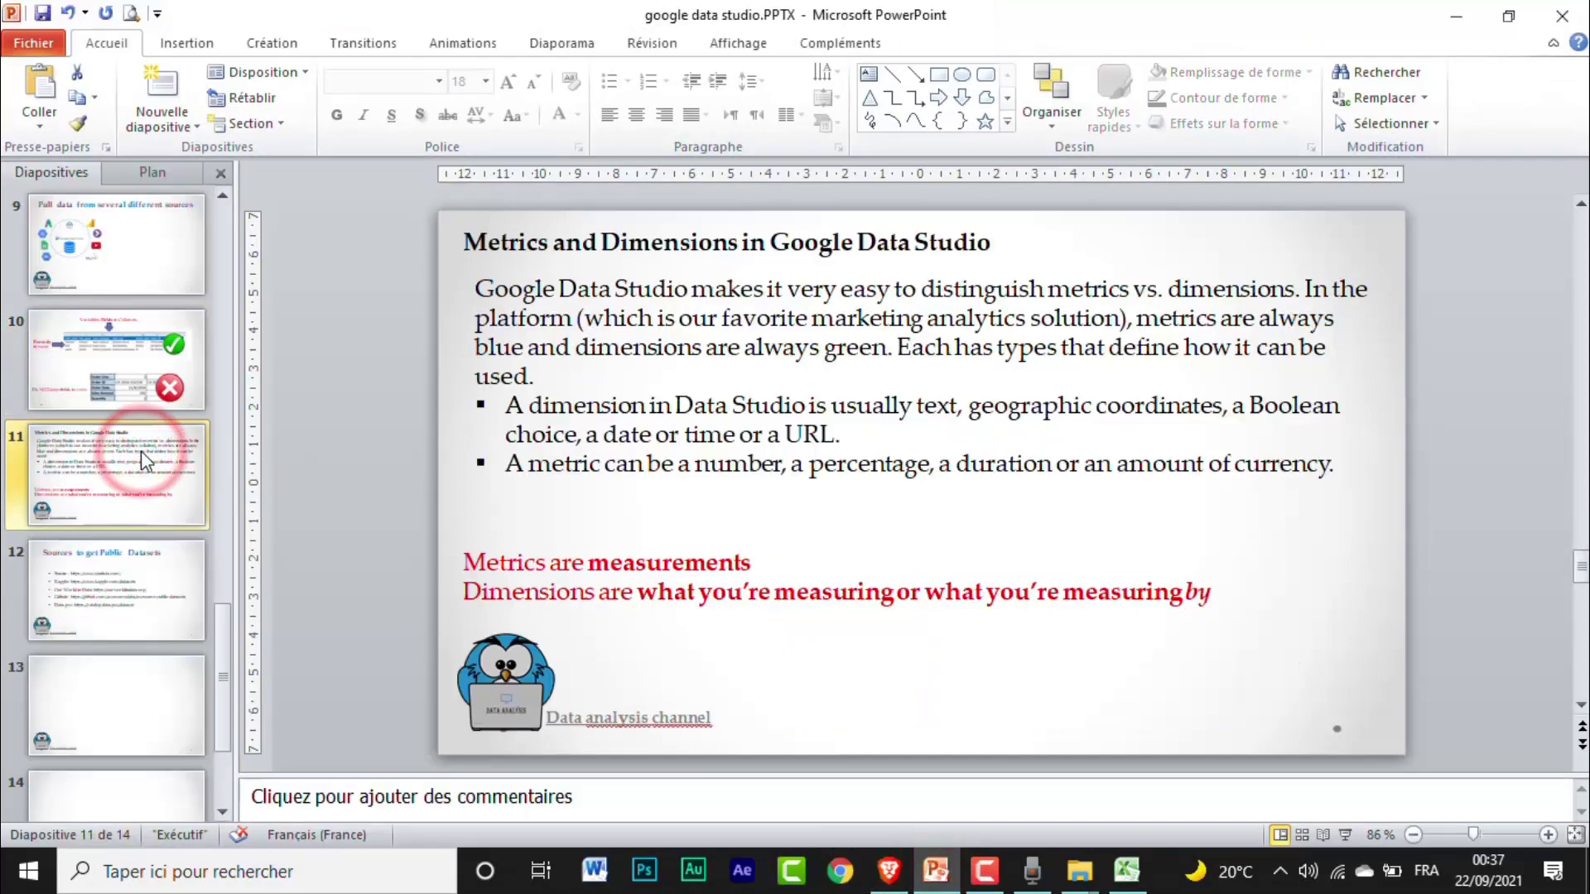
{"action": "left_click", "coordinate": [514, 406]}
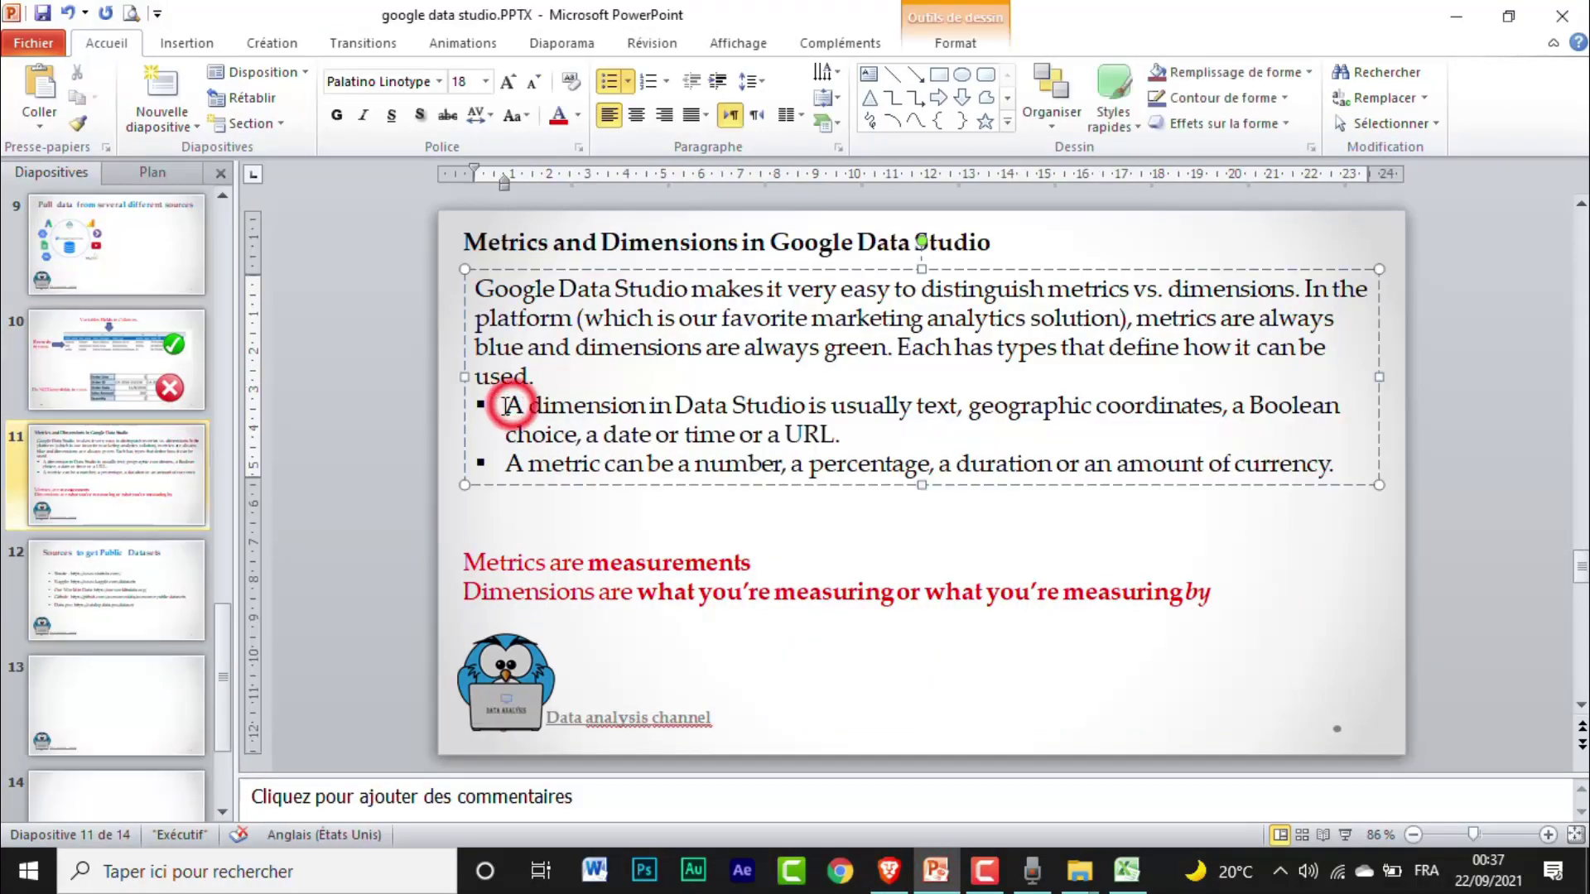
{"action": "left_click_drag", "start_coordinate": [506, 406], "coordinate": [650, 406]}
{"action": "left_click", "coordinate": [558, 114]}
{"action": "left_click_drag", "start_coordinate": [601, 464], "coordinate": [505, 464]}
{"action": "left_click", "coordinate": [558, 116]}
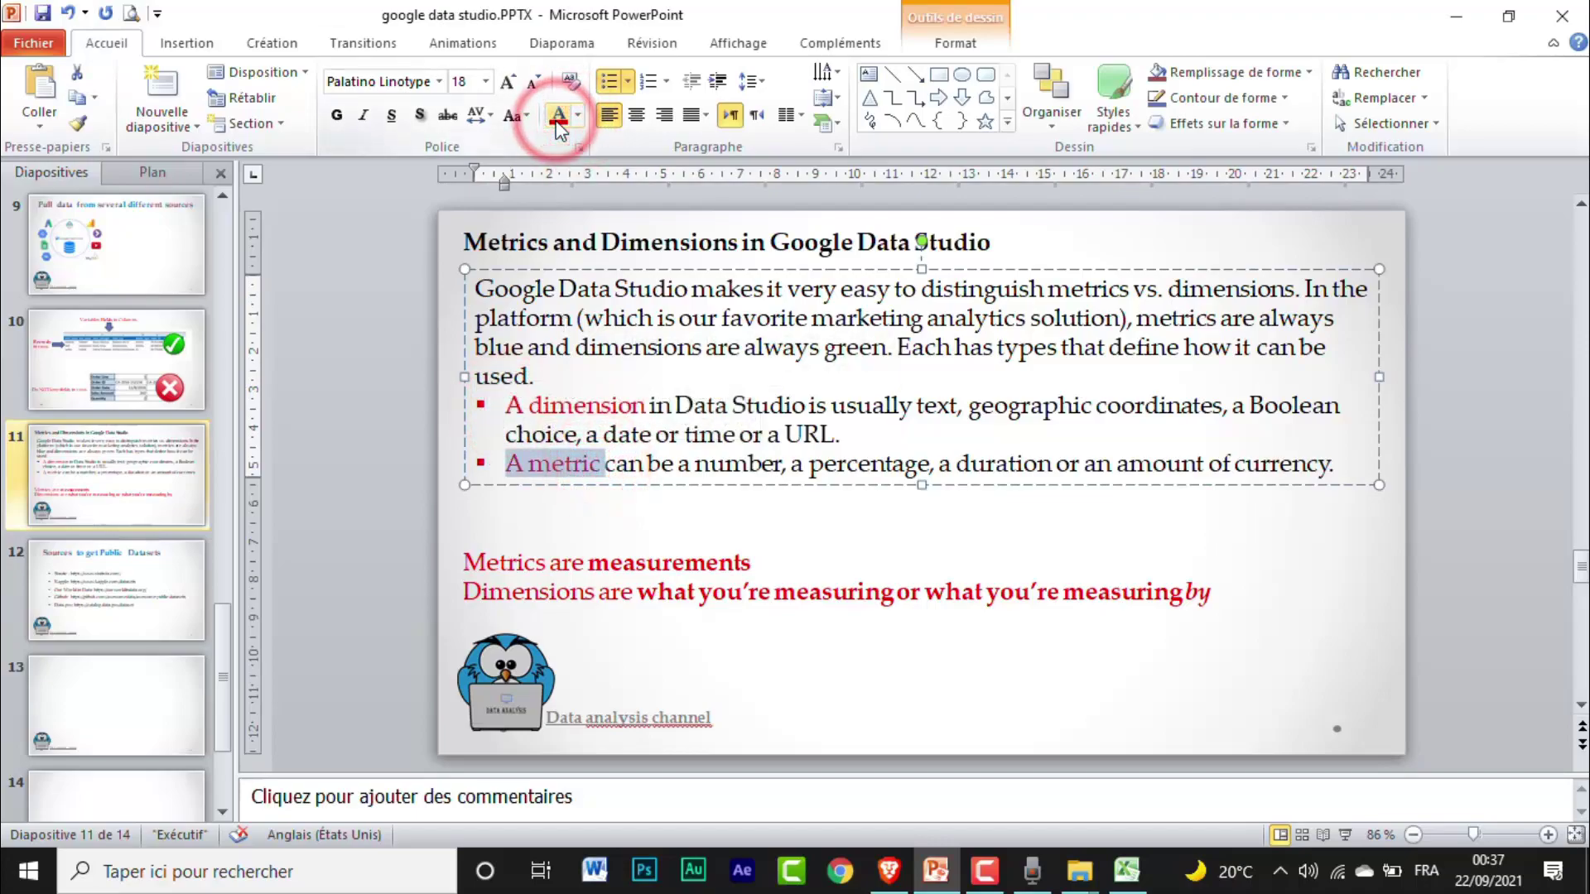
- Colour the phrases "is usually text" and "a number" red in the two bullets defining dimensions and metrics
{"action": "mouse_move", "coordinate": [831, 406]}
{"action": "left_mouse_down"}
{"action": "mouse_move", "coordinate": [971, 404]}
{"action": "mouse_move", "coordinate": [809, 406]}
{"action": "left_mouse_up"}
{"action": "left_click", "coordinate": [558, 114]}
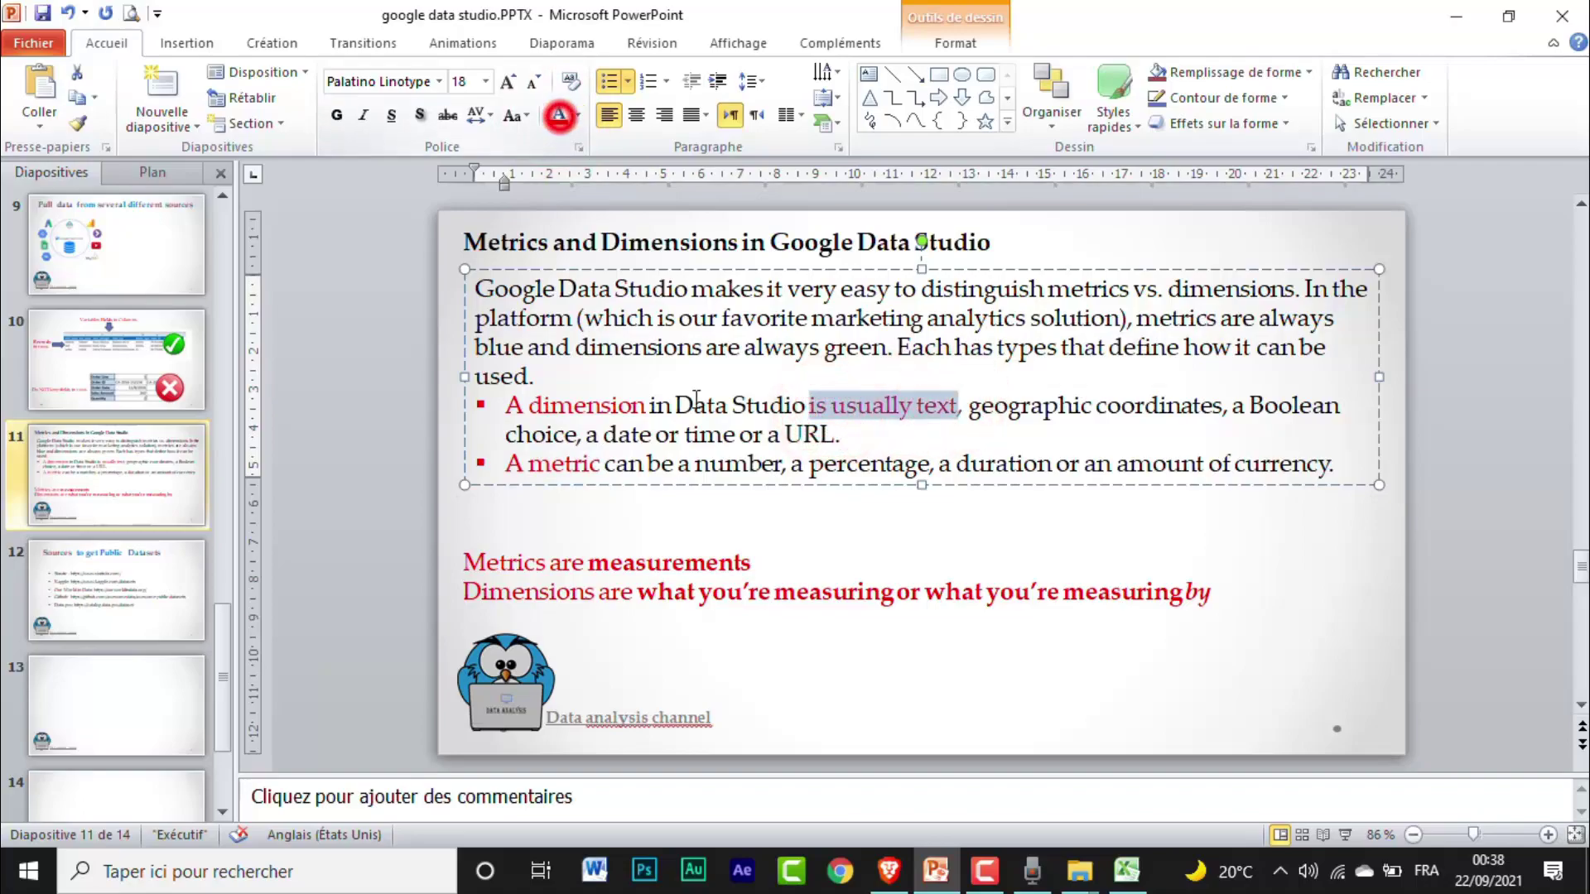
{"action": "left_click_drag", "start_coordinate": [678, 464], "coordinate": [756, 462]}
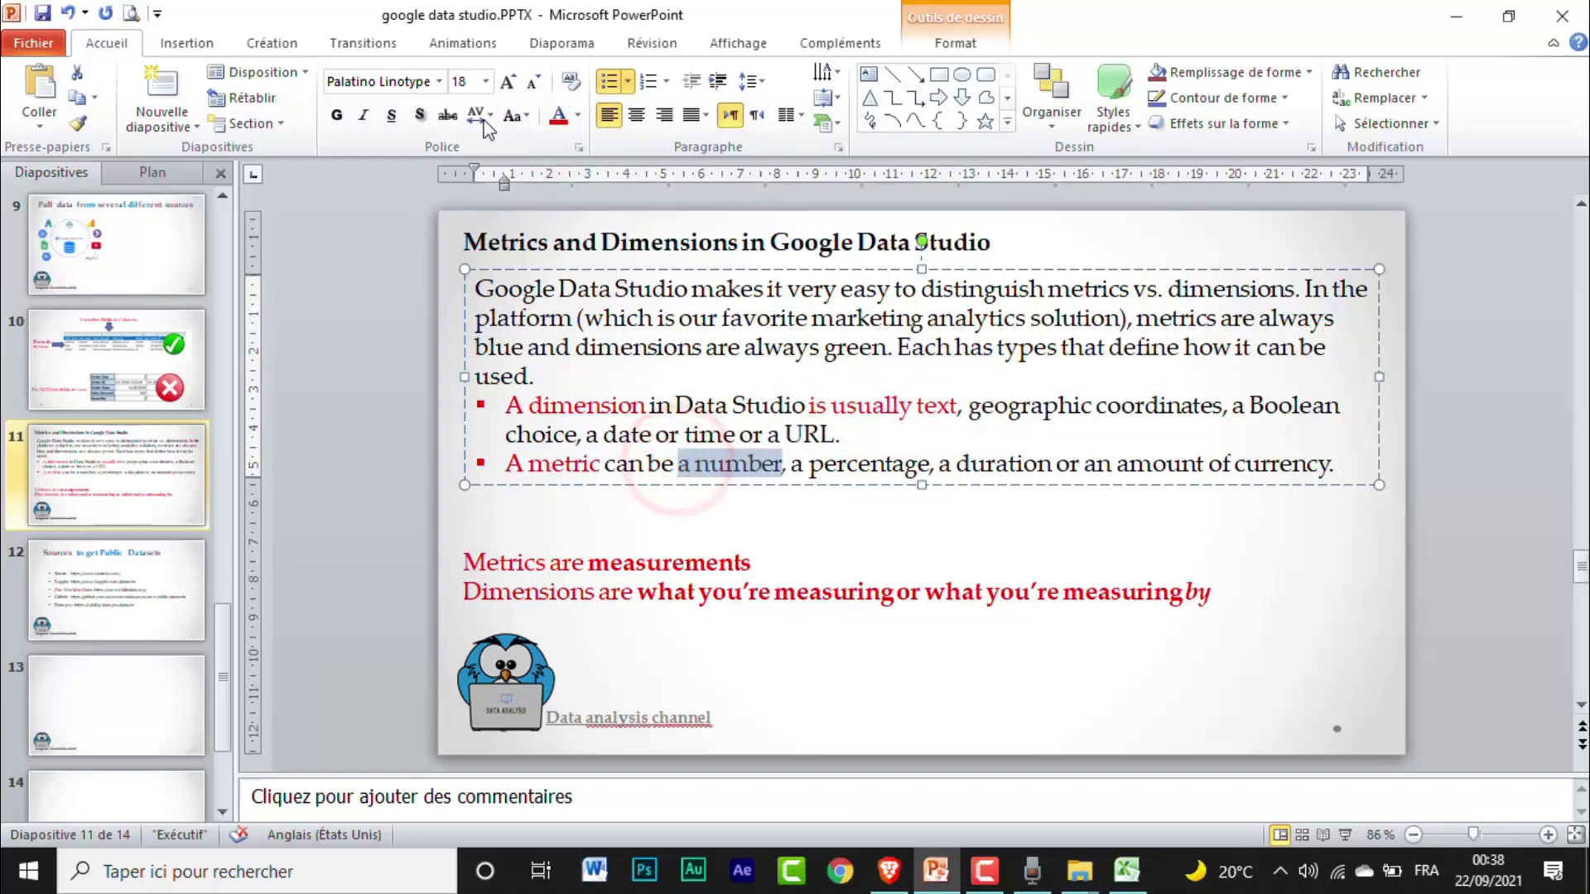
{"action": "left_click", "coordinate": [558, 114]}
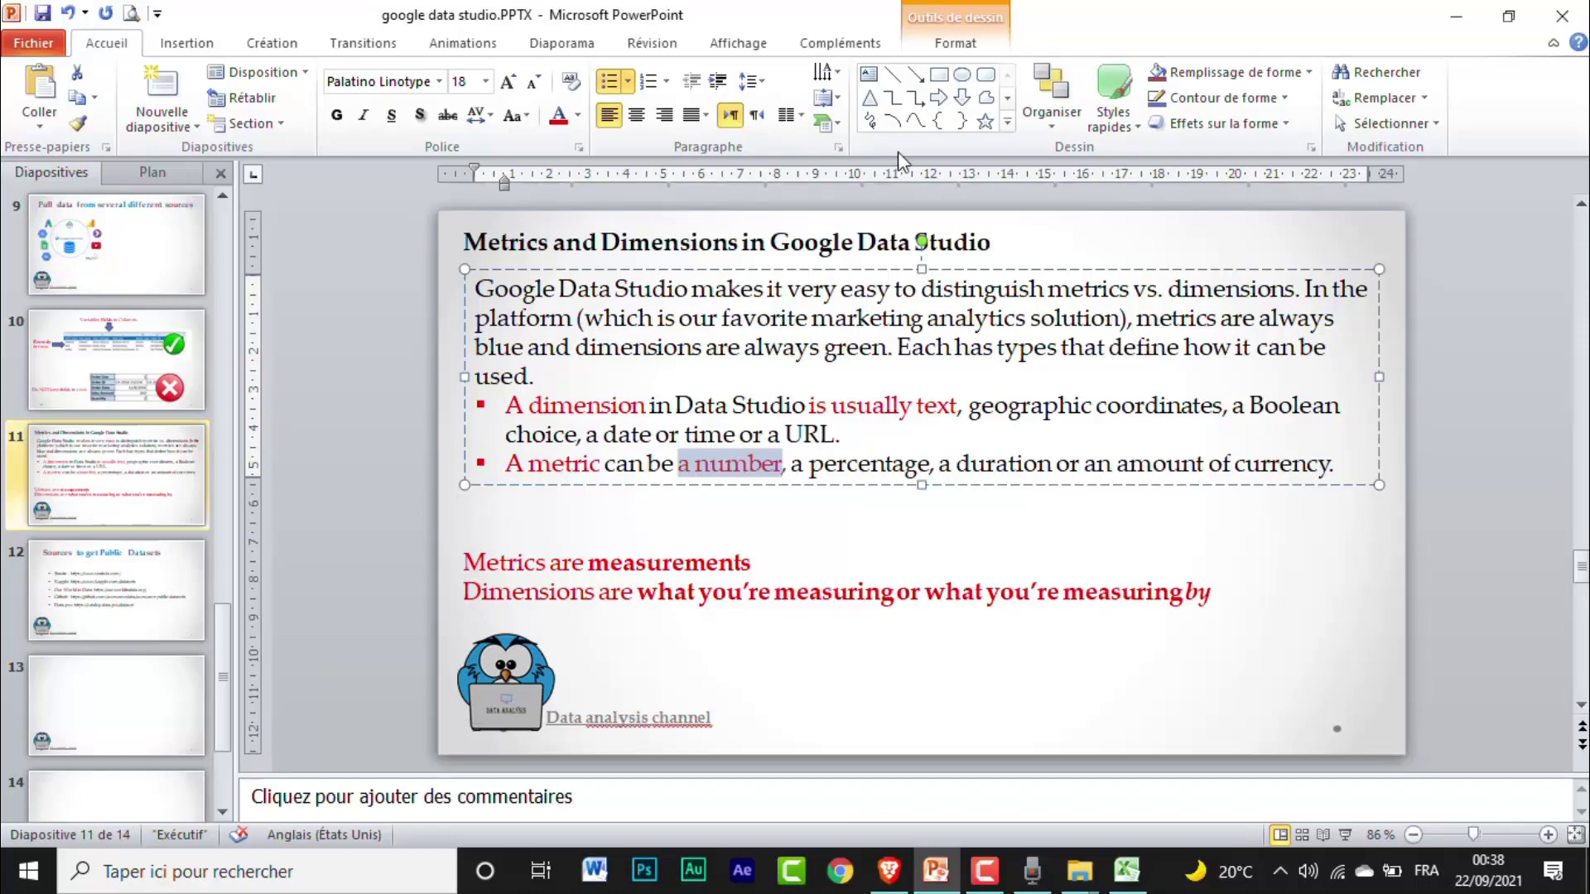
- Add a text box reading "Order : demenstion" just below the metric bullet on slide 11
{"action": "left_click", "coordinate": [868, 73]}
{"action": "left_click_drag", "start_coordinate": [830, 490], "coordinate": [1088, 546]}
{"action": "type", "text": "order is"}
{"action": "key", "text": "BackSpace"}
{"action": "key", "text": "BackSpace"}
{"action": "key", "text": "BackSpace"}
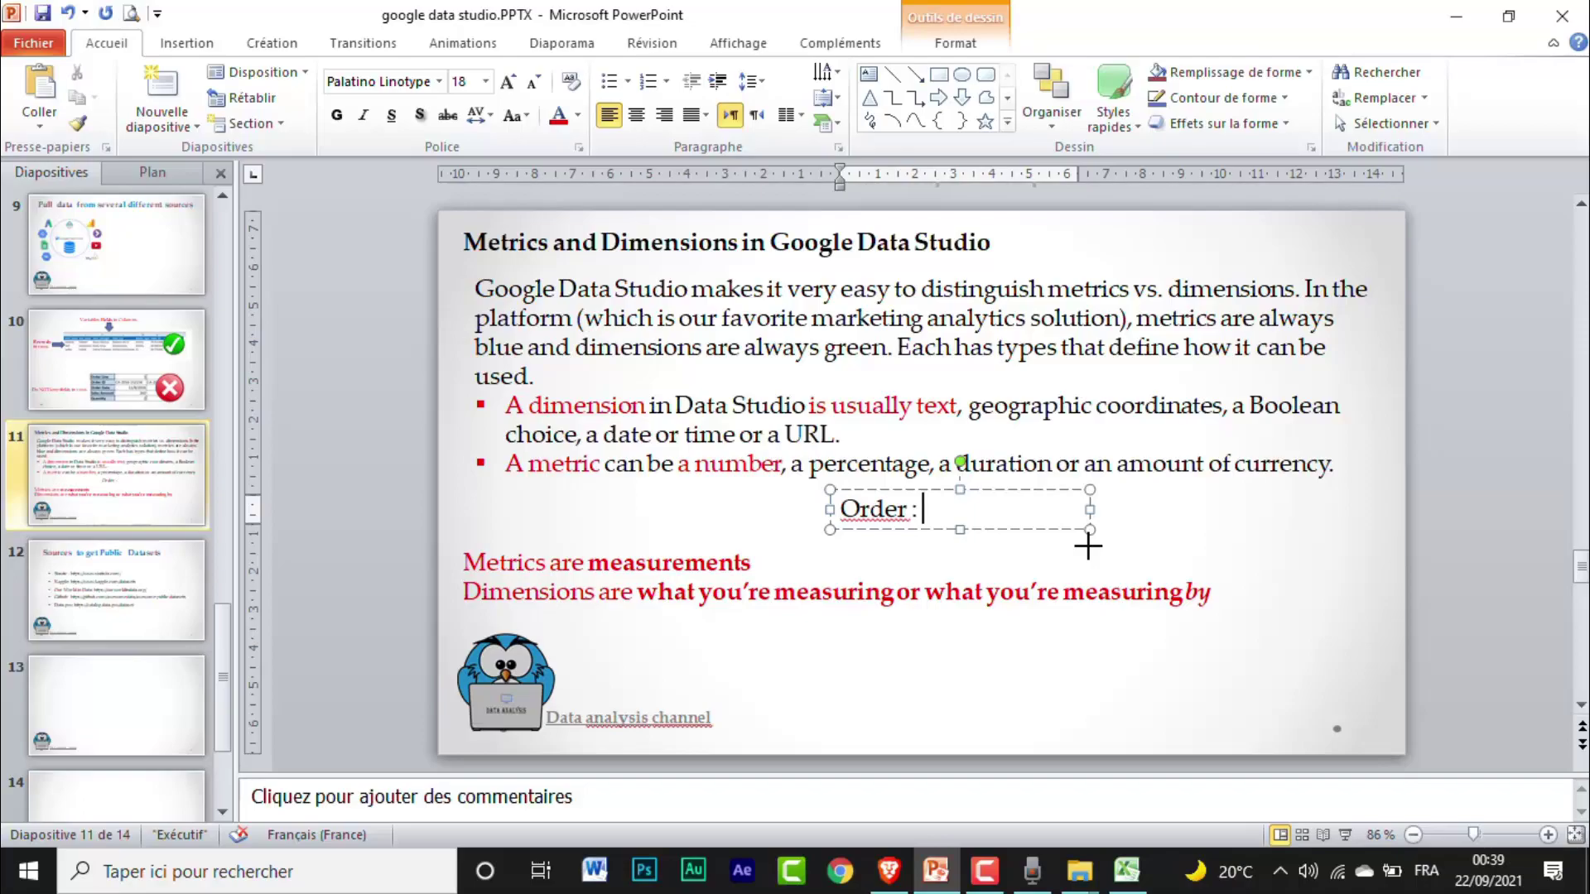
{"action": "type", "text": ": demenstion"}
{"action": "left_click", "coordinate": [770, 519]}
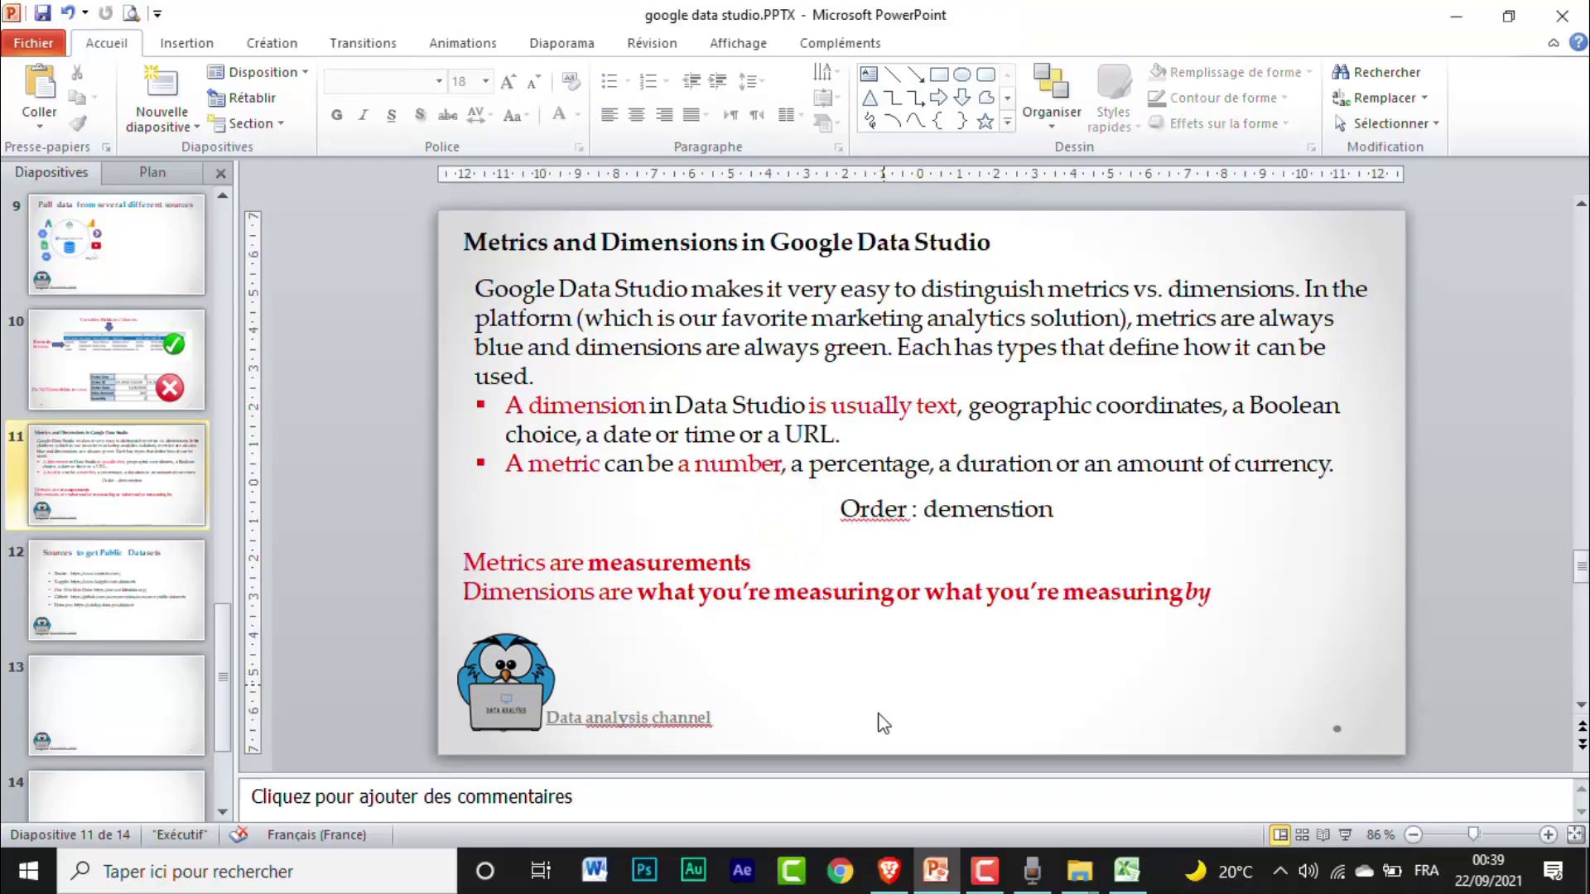
- Switch to the test 1 - Feuille 1 data source in the browser and set the country field's type to the geographic type Pays
{"action": "left_click", "coordinate": [888, 871]}
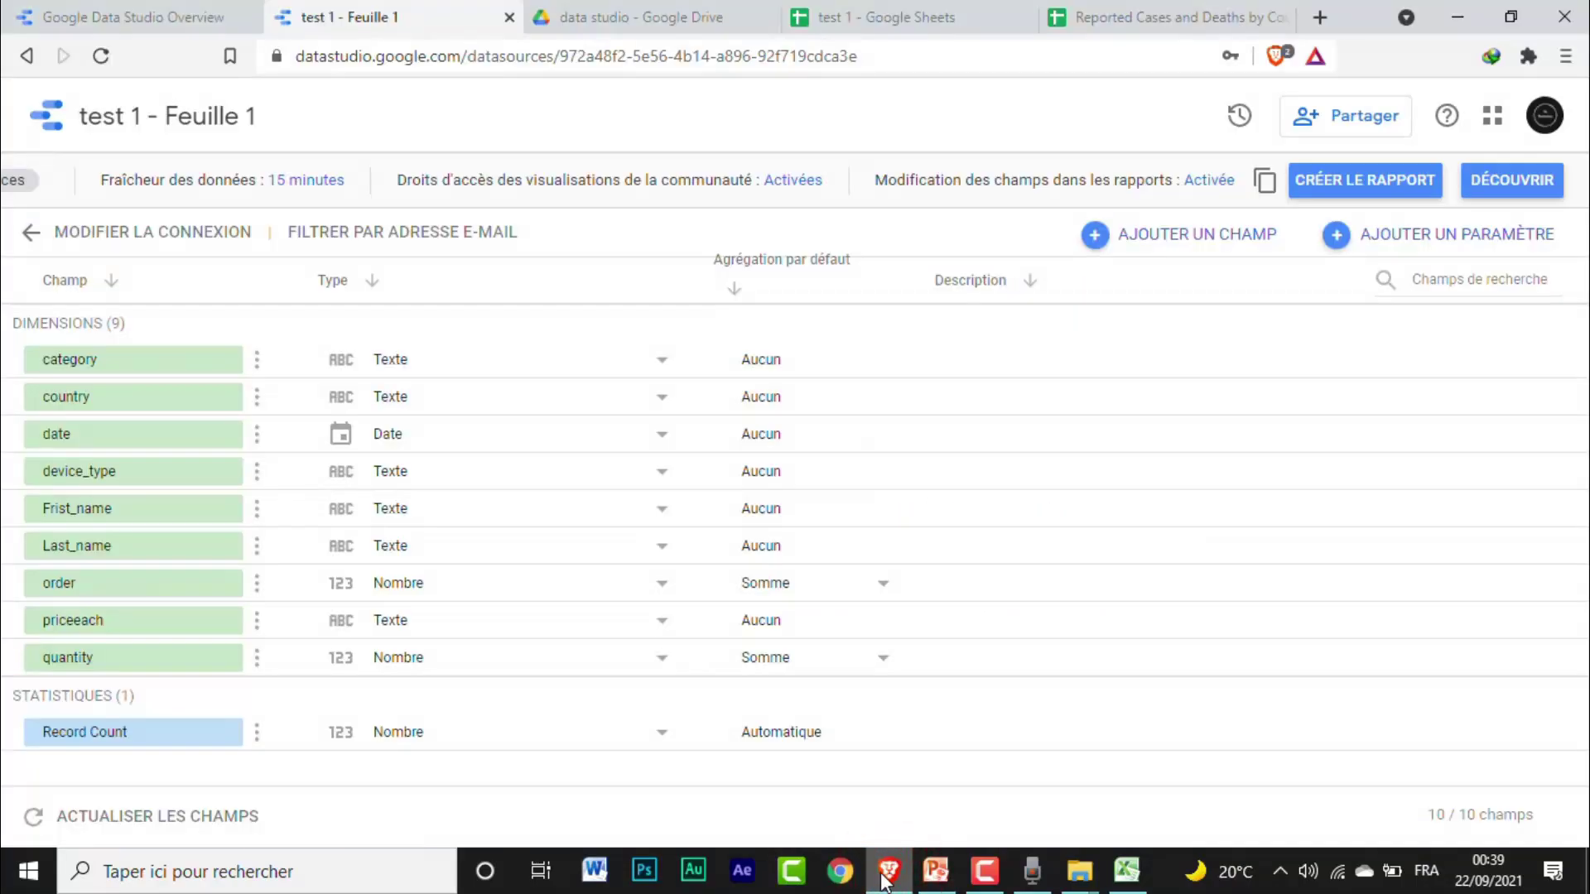
{"action": "left_click", "coordinate": [162, 368]}
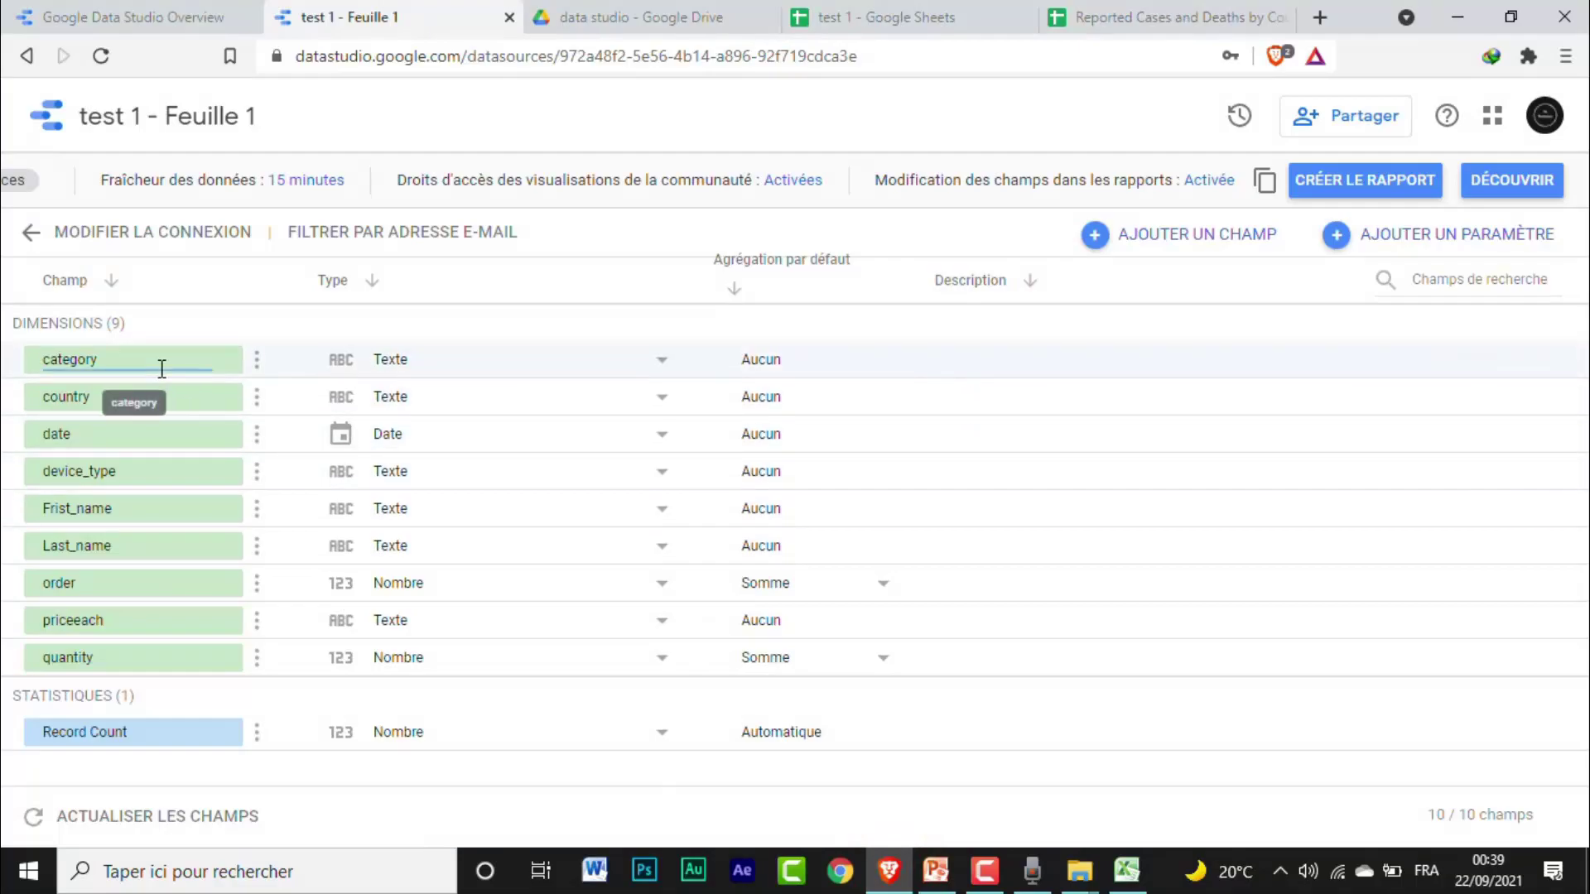
{"action": "left_click", "coordinate": [664, 401]}
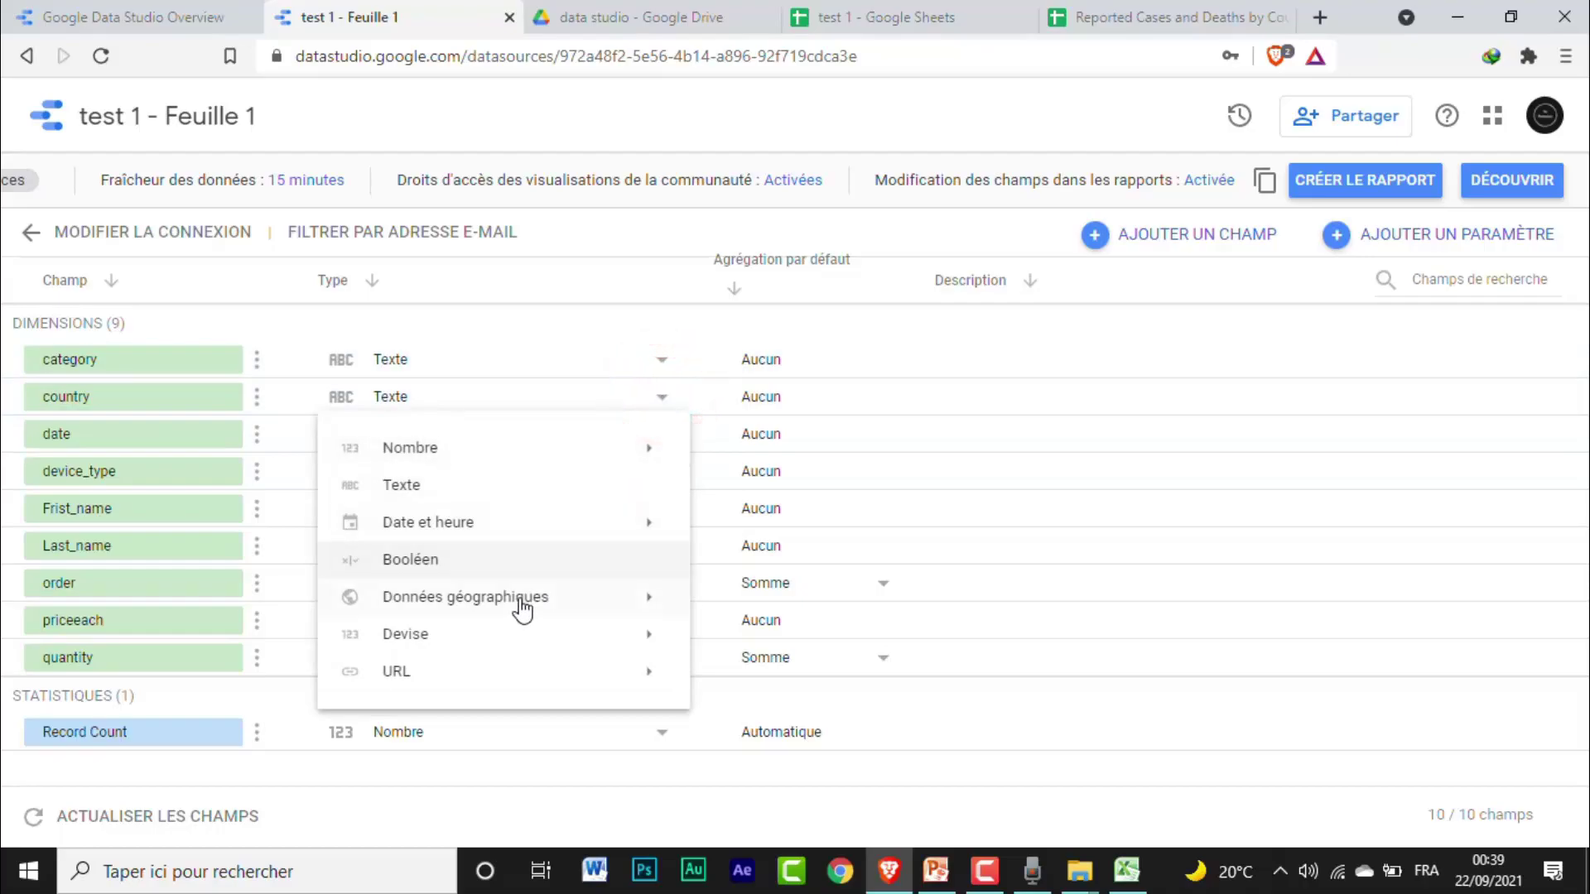
{"action": "mouse_move", "coordinate": [596, 595]}
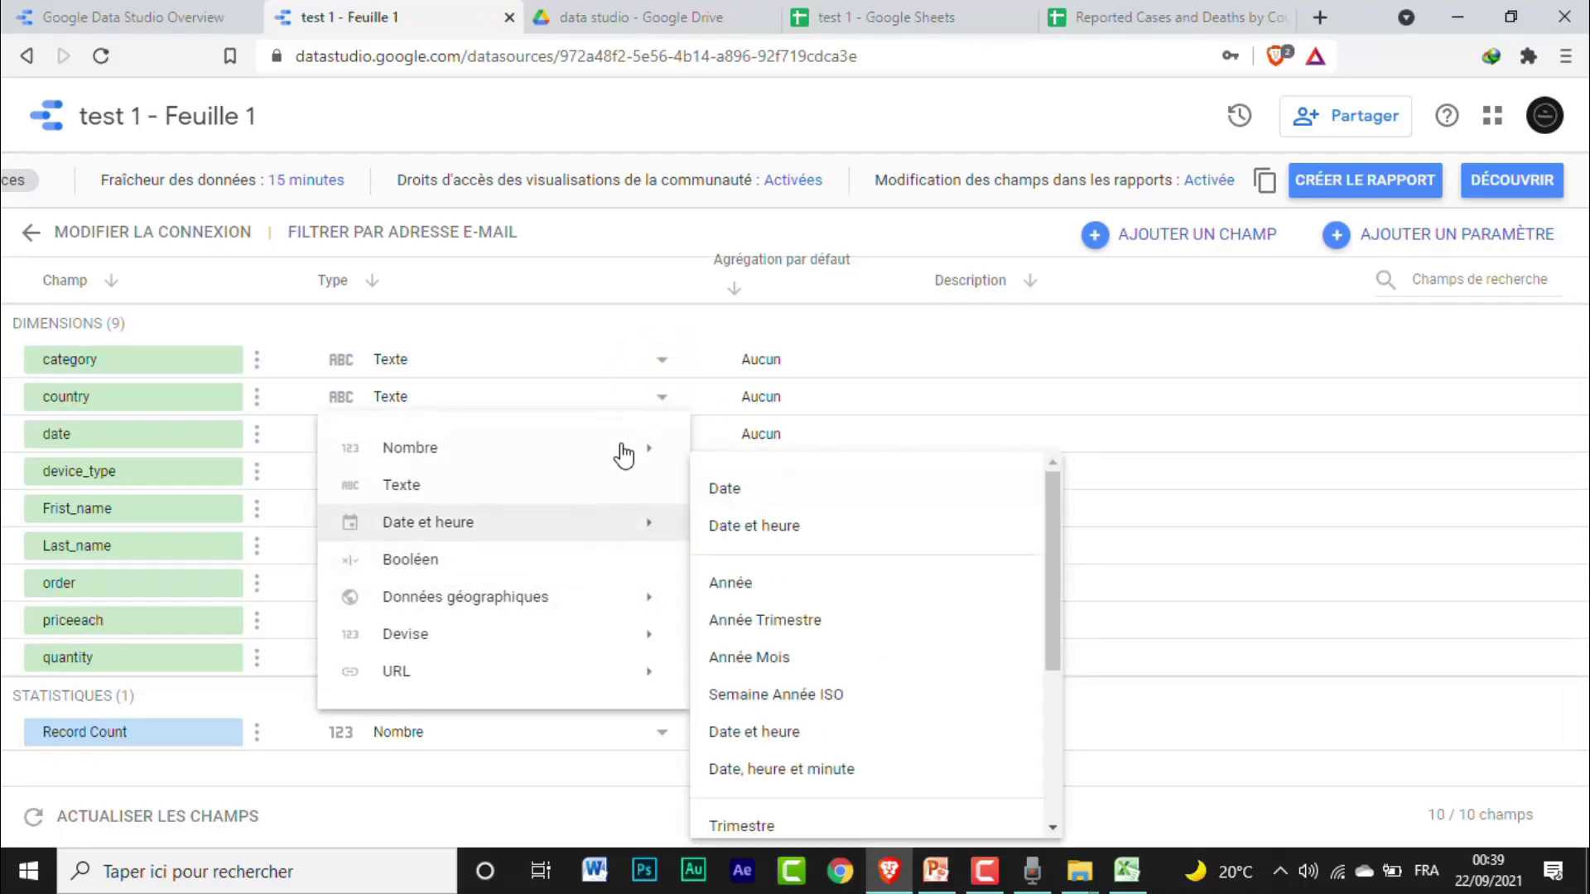
{"action": "mouse_move", "coordinate": [625, 454]}
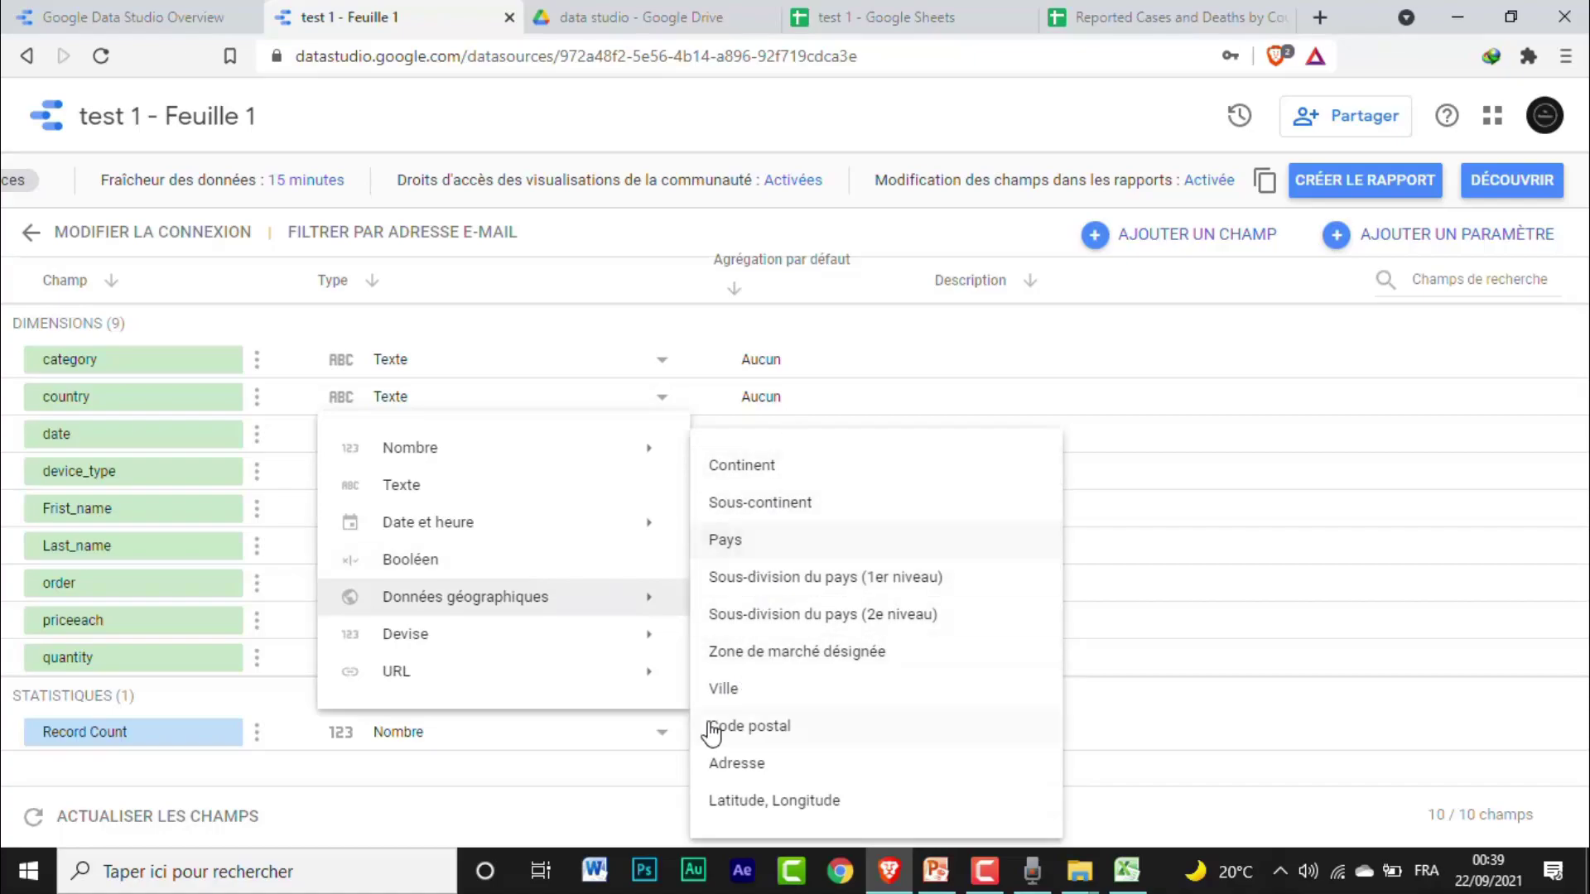
{"action": "left_click", "coordinate": [753, 545]}
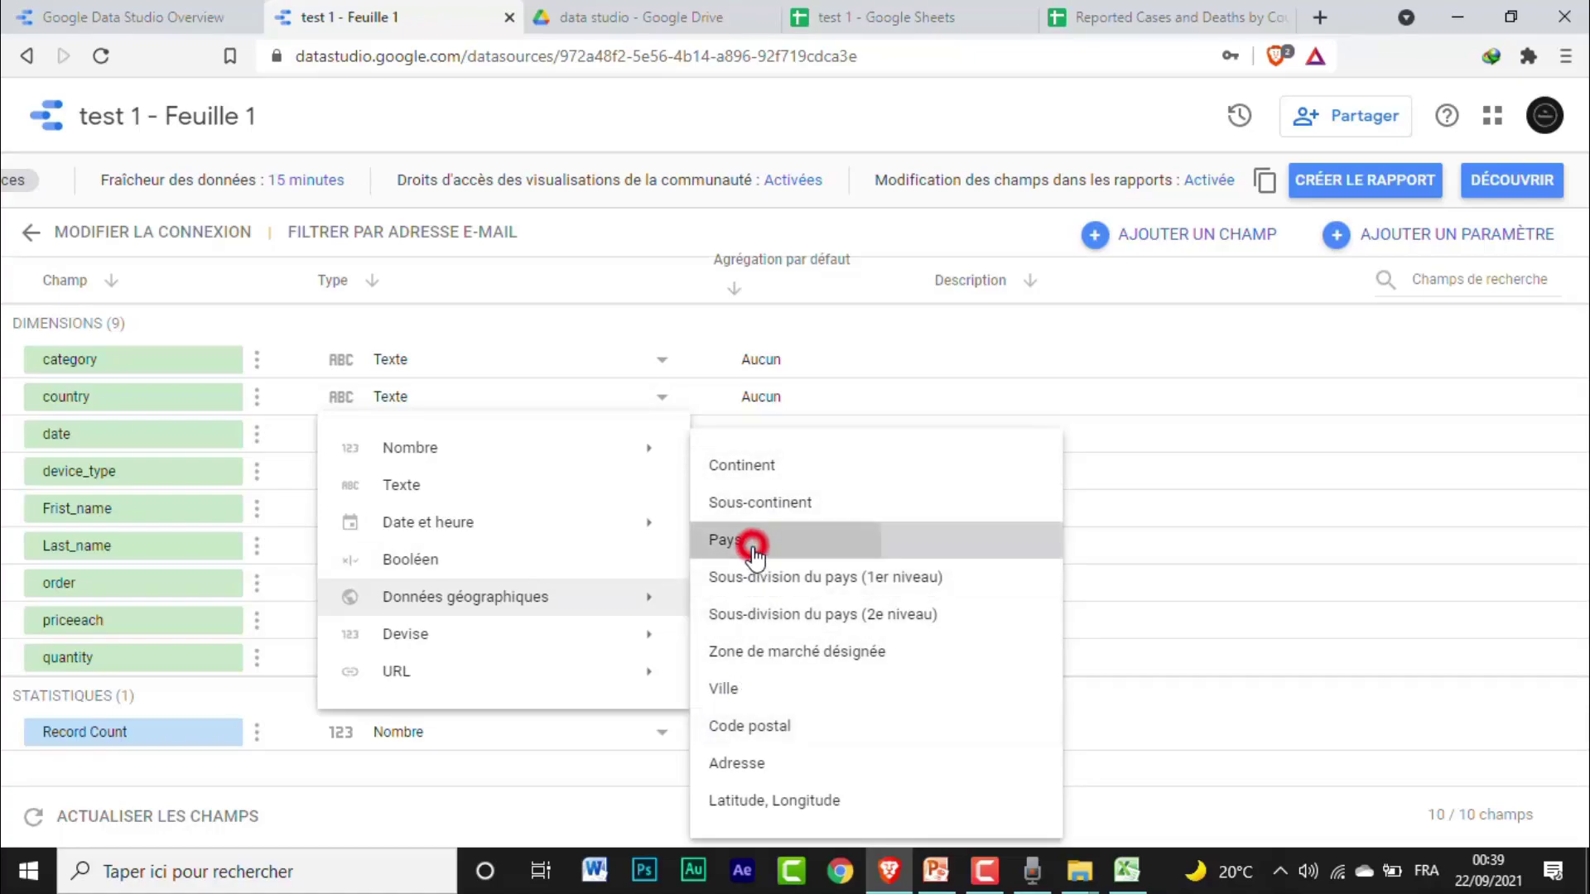
- Set the priceeach field's type to Nombre and the order field's type to Texte
{"action": "left_click", "coordinate": [1085, 540]}
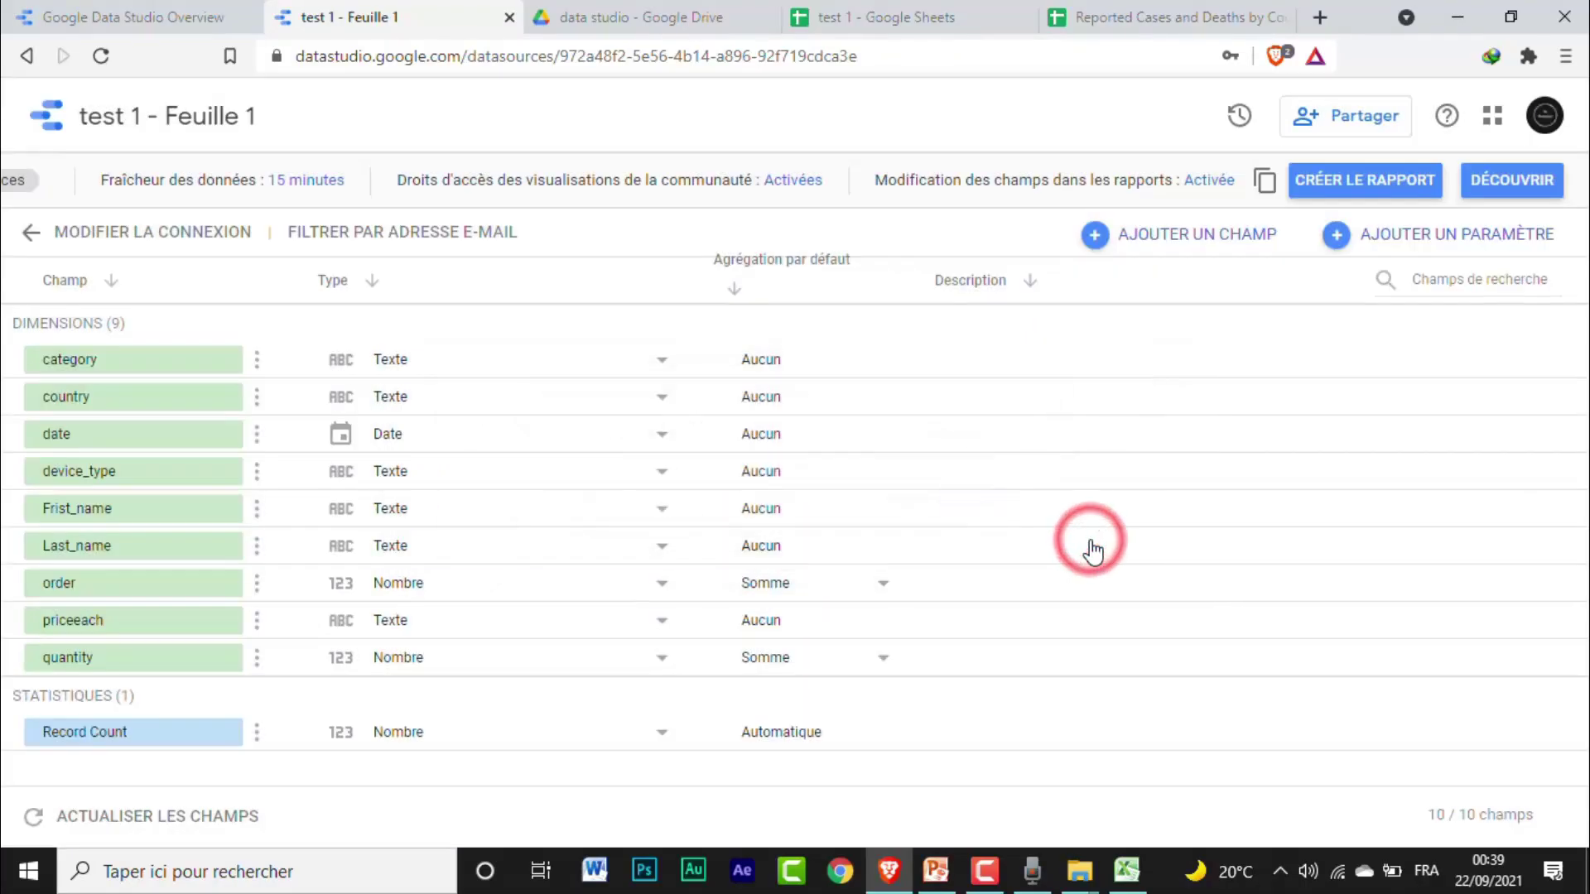
{"action": "left_click", "coordinate": [660, 583]}
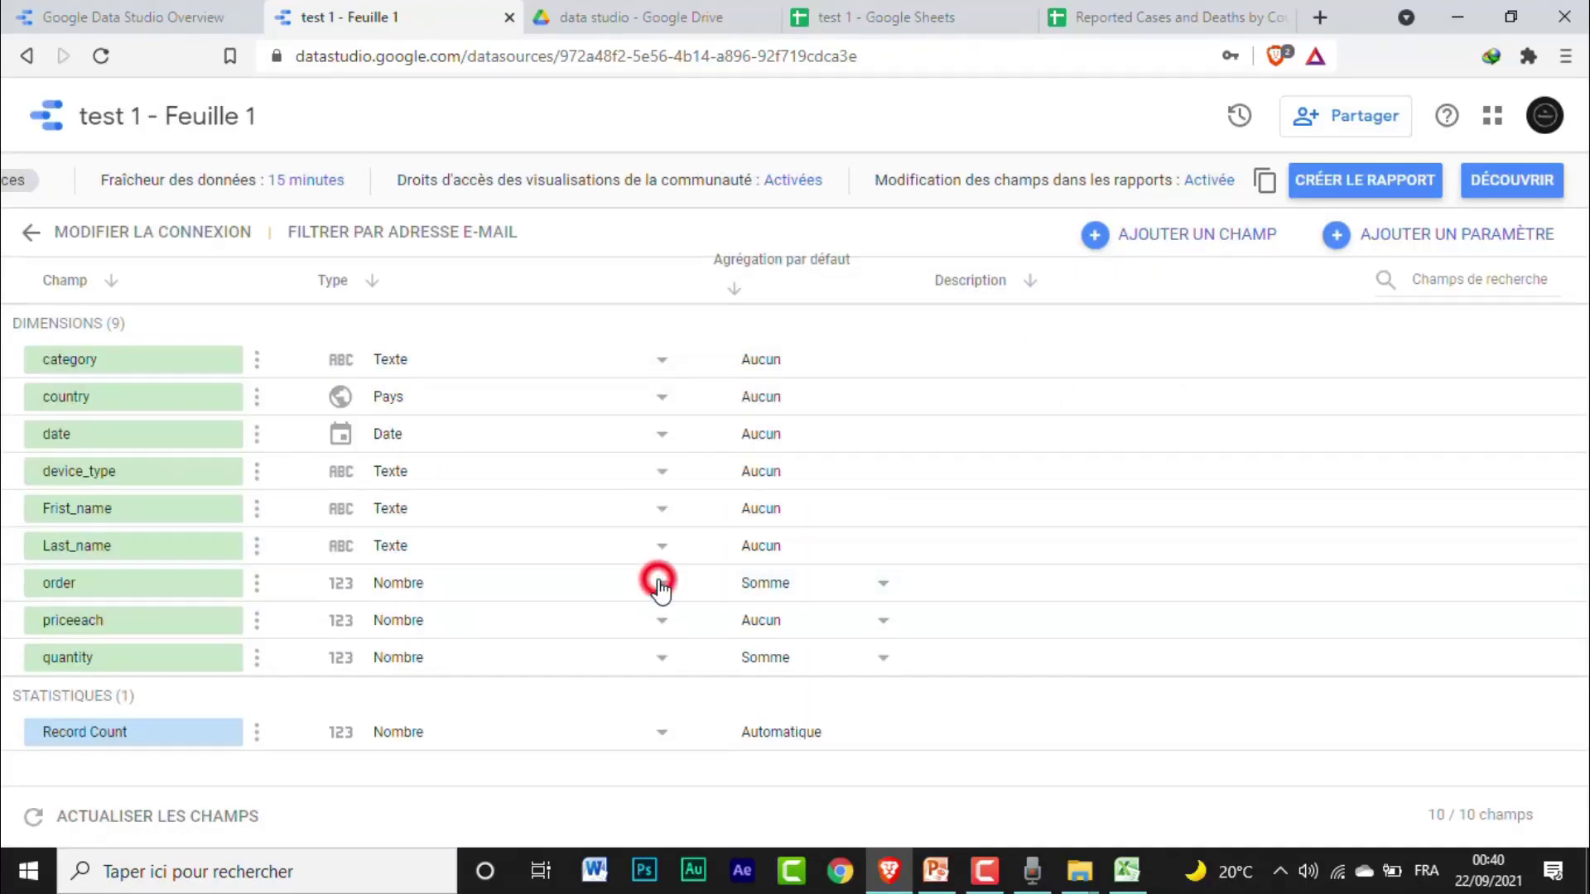
{"action": "left_click", "coordinate": [557, 614]}
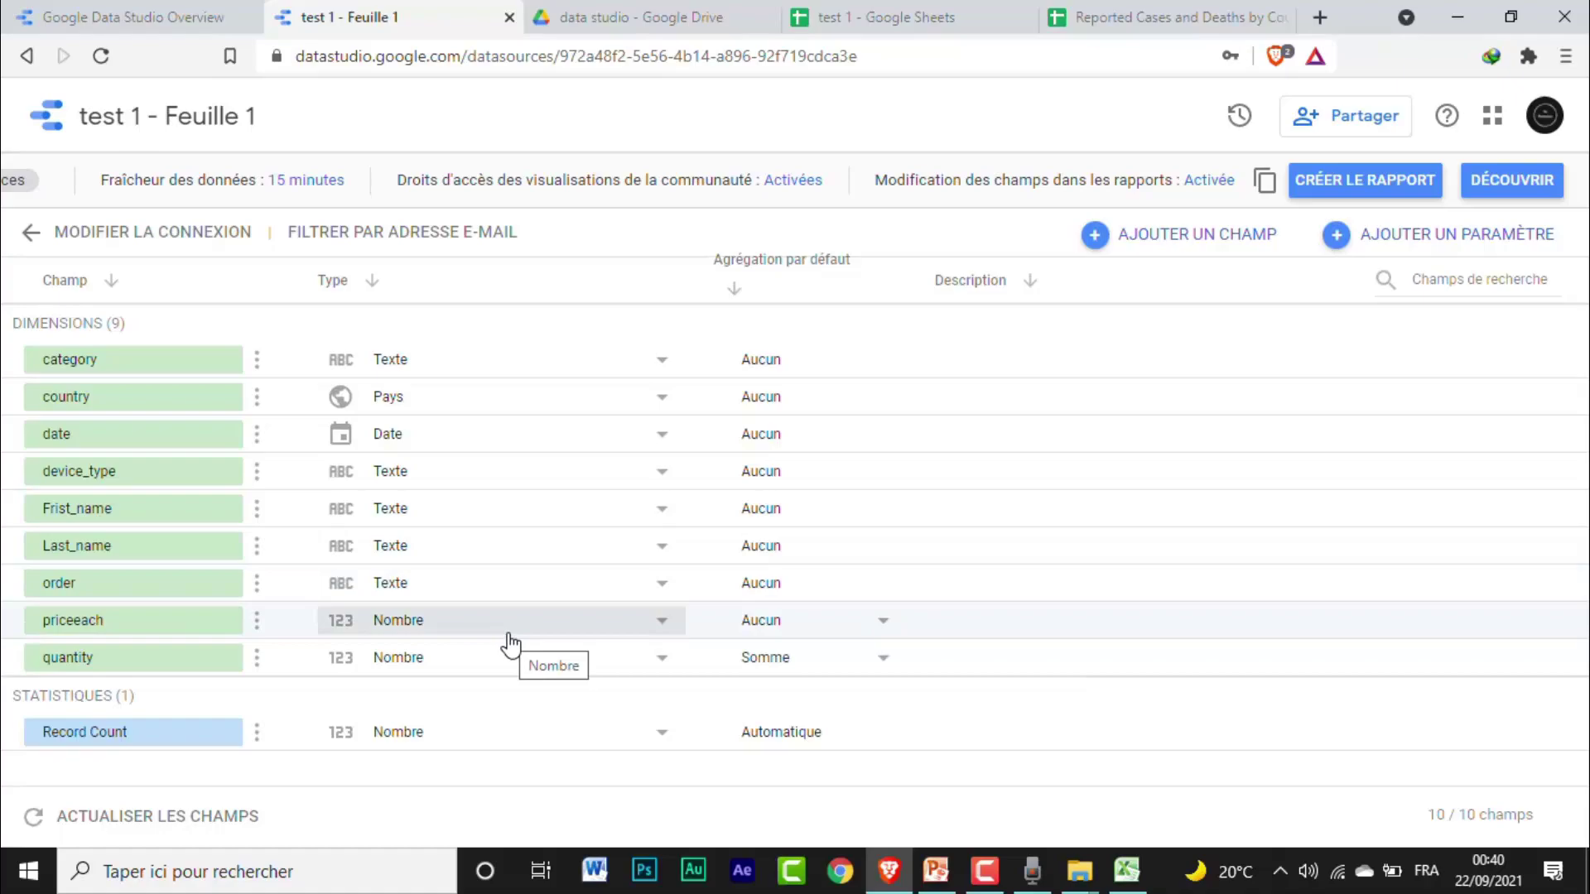
- Rename the priceeach field "peice per product" and give it the description "price per products in dollar"
{"action": "left_click", "coordinate": [115, 620]}
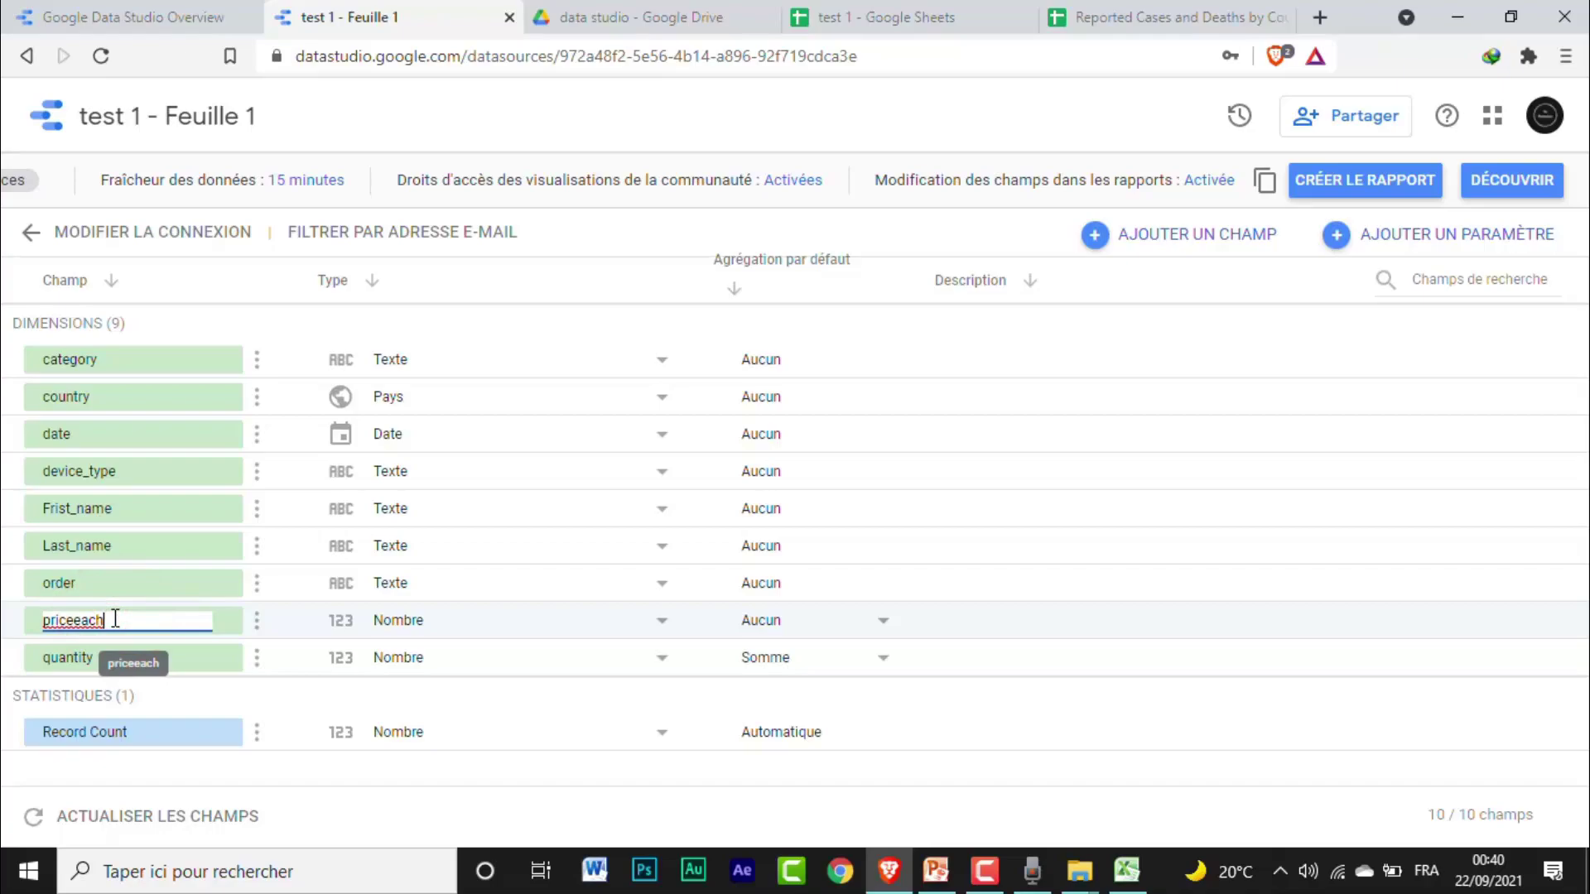
{"action": "key", "text": "BackSpace"}
{"action": "key", "text": "BackSpace"}
{"action": "key", "text": "BackSpace"}
{"action": "key", "text": "BackSpace"}
{"action": "left_click", "coordinate": [988, 613]}
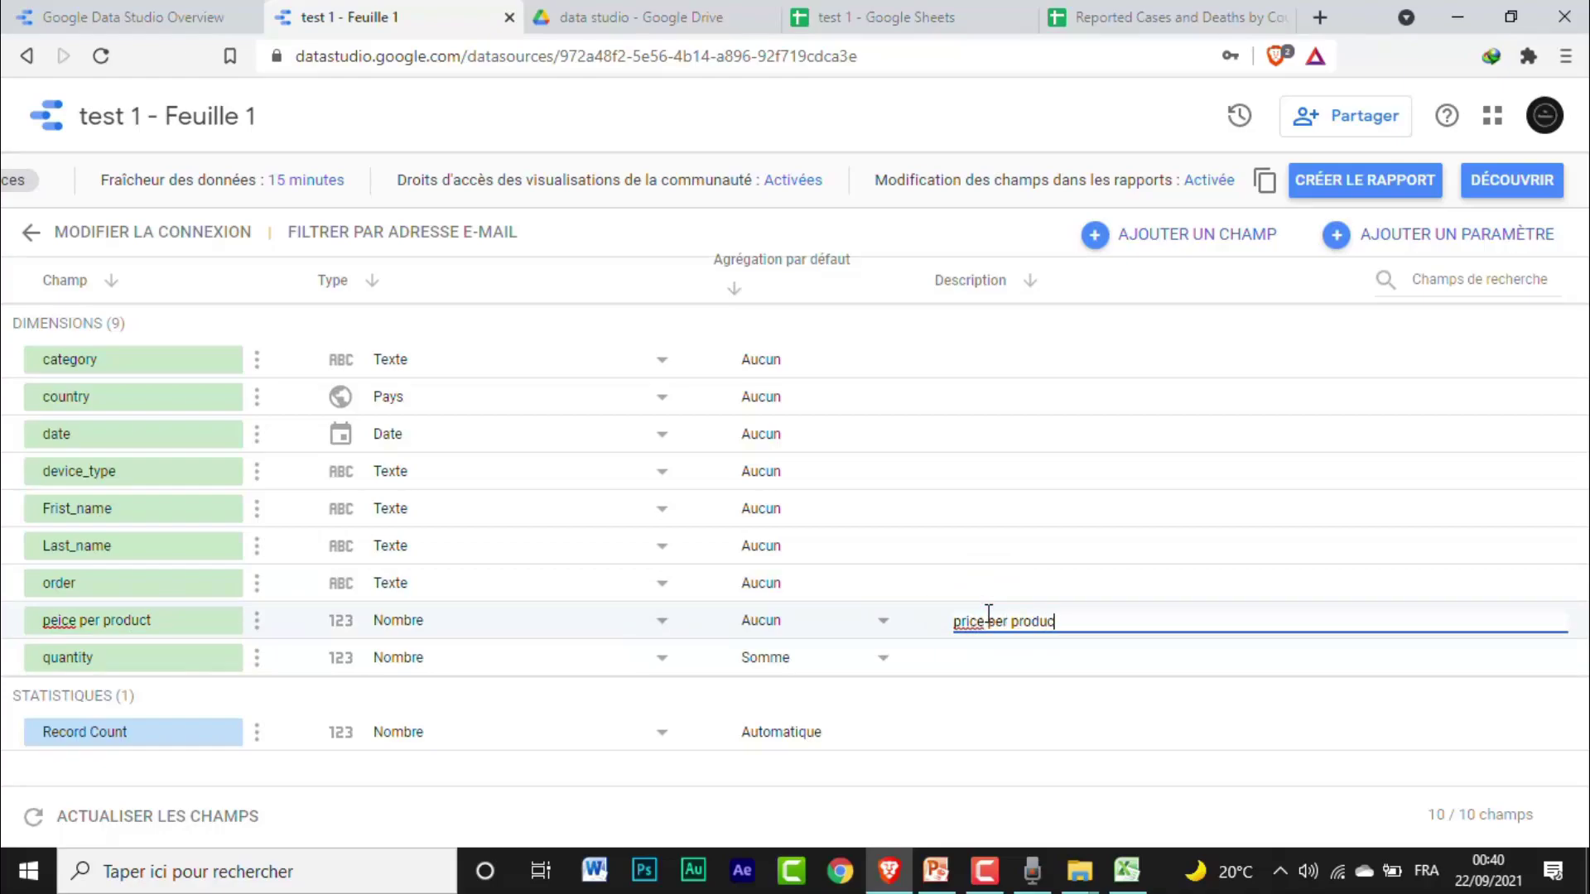
{"action": "type", "text": "s in dollar"}
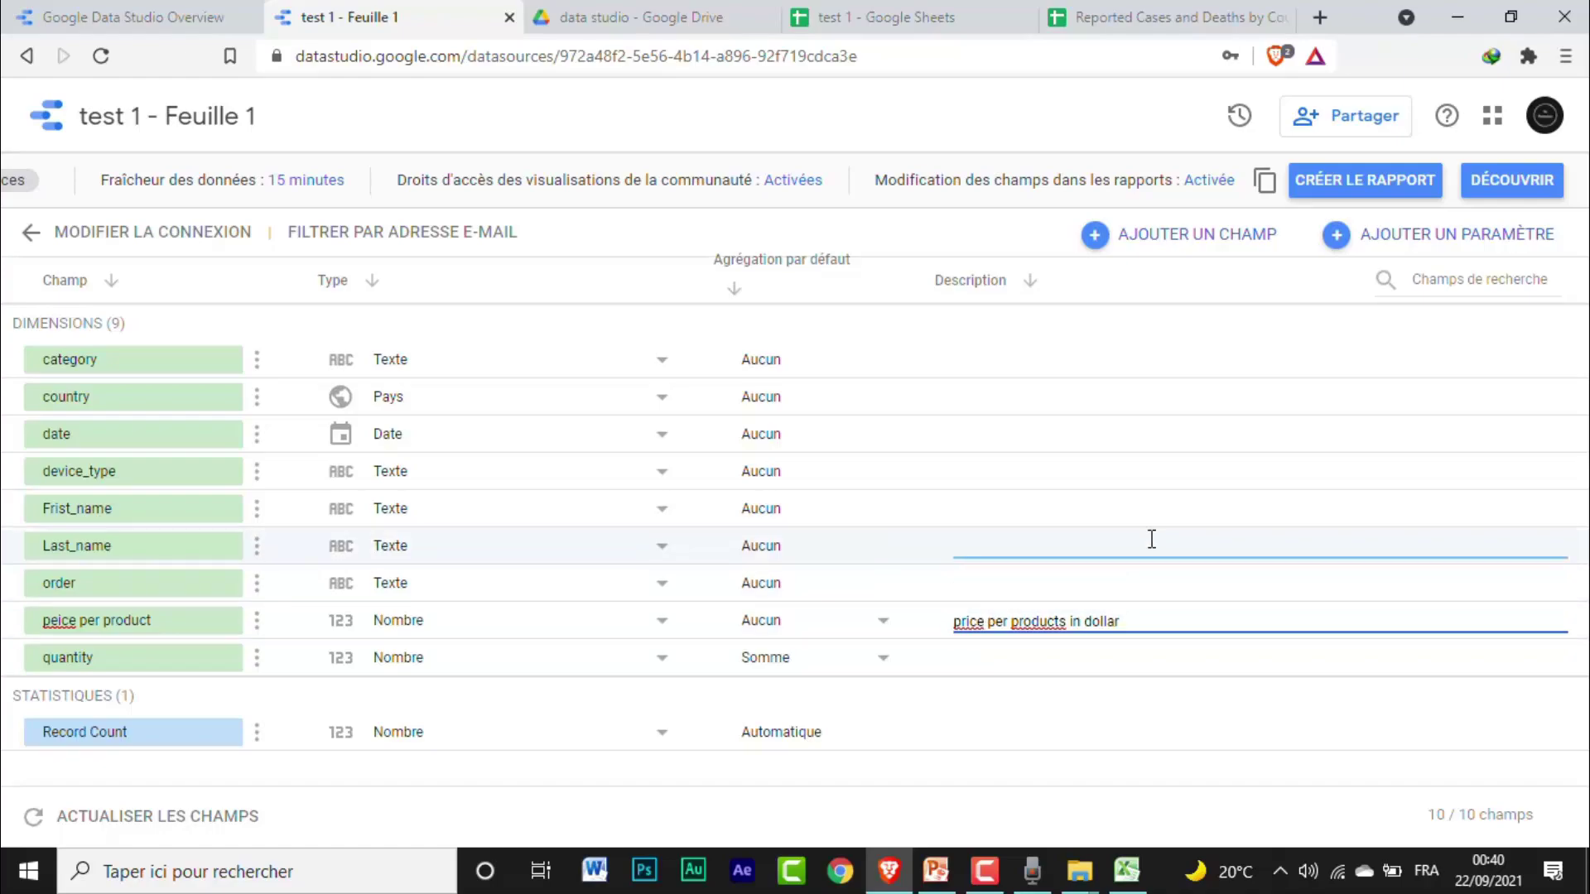
{"action": "left_click", "coordinate": [157, 508]}
{"action": "left_click", "coordinate": [135, 539]}
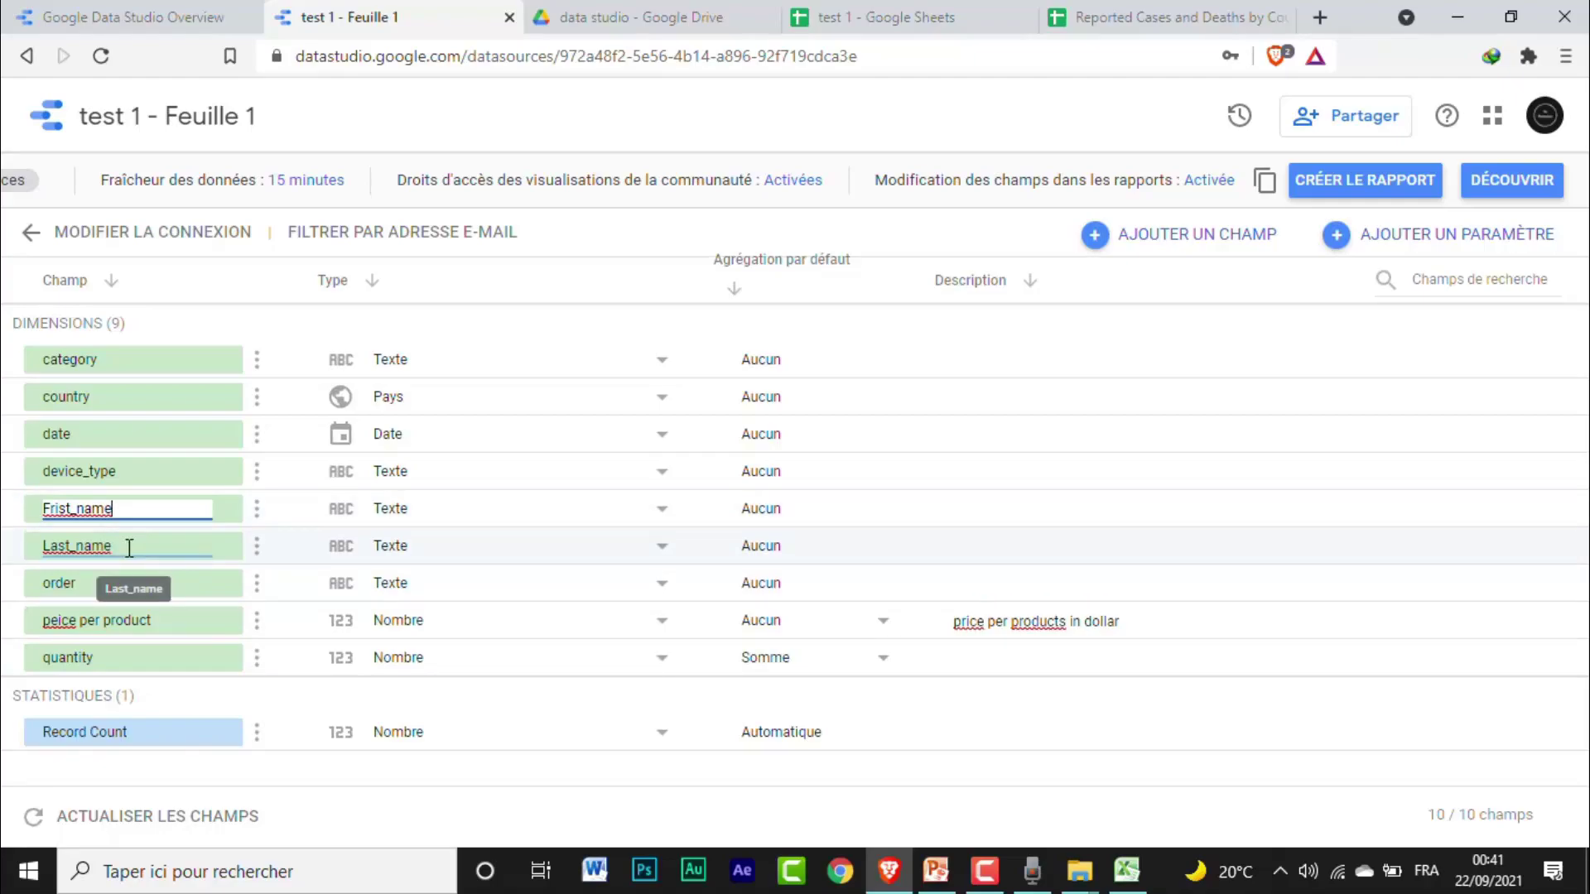
{"action": "left_click", "coordinate": [128, 547]}
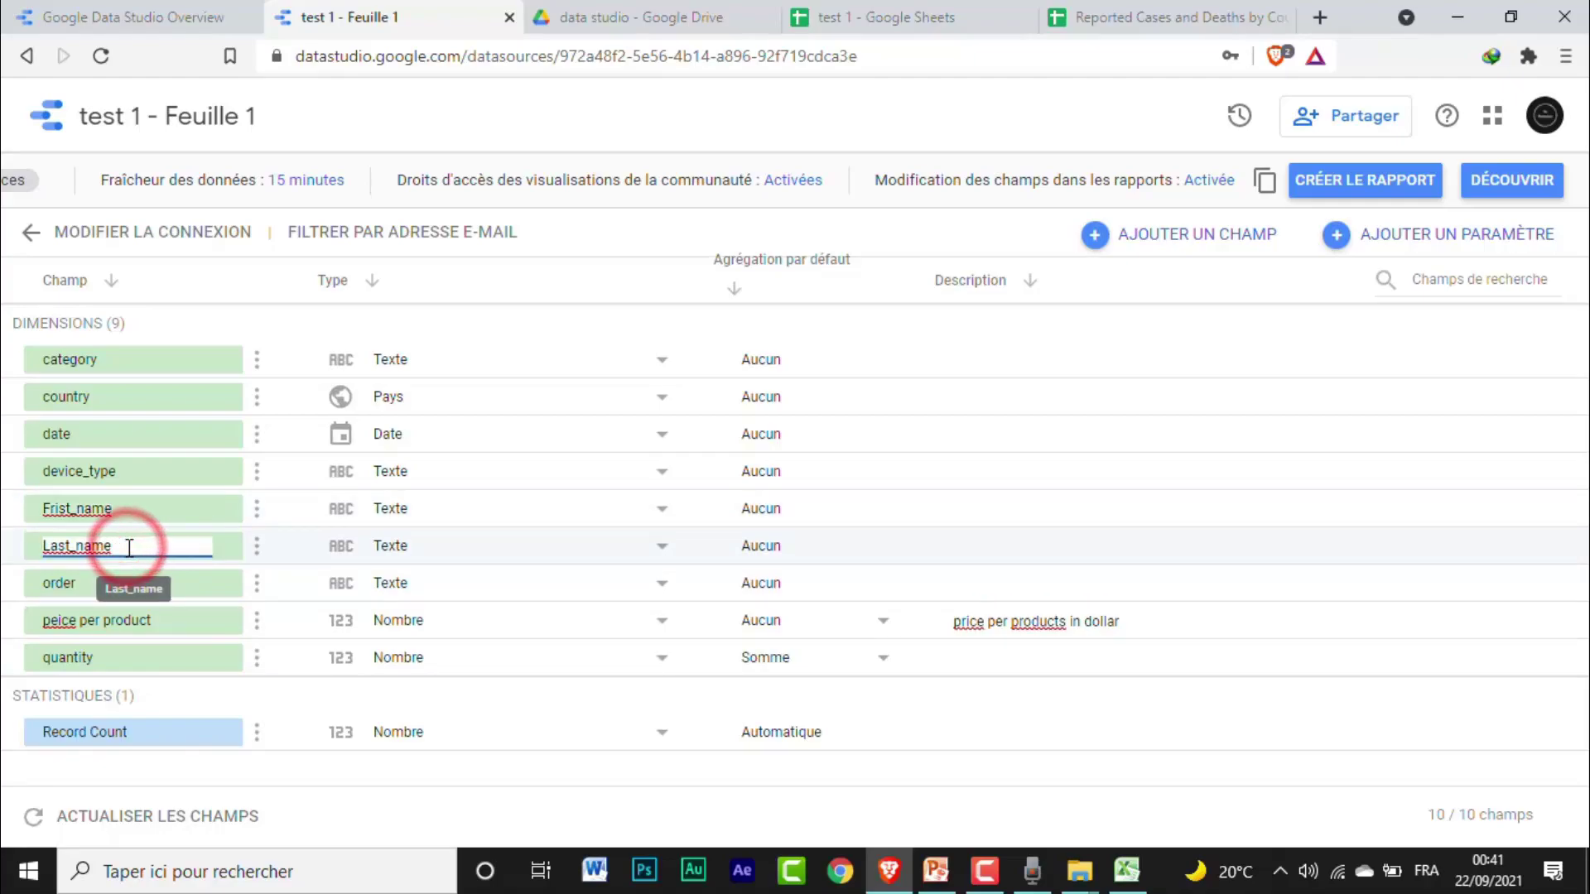
{"action": "left_click", "coordinate": [129, 517]}
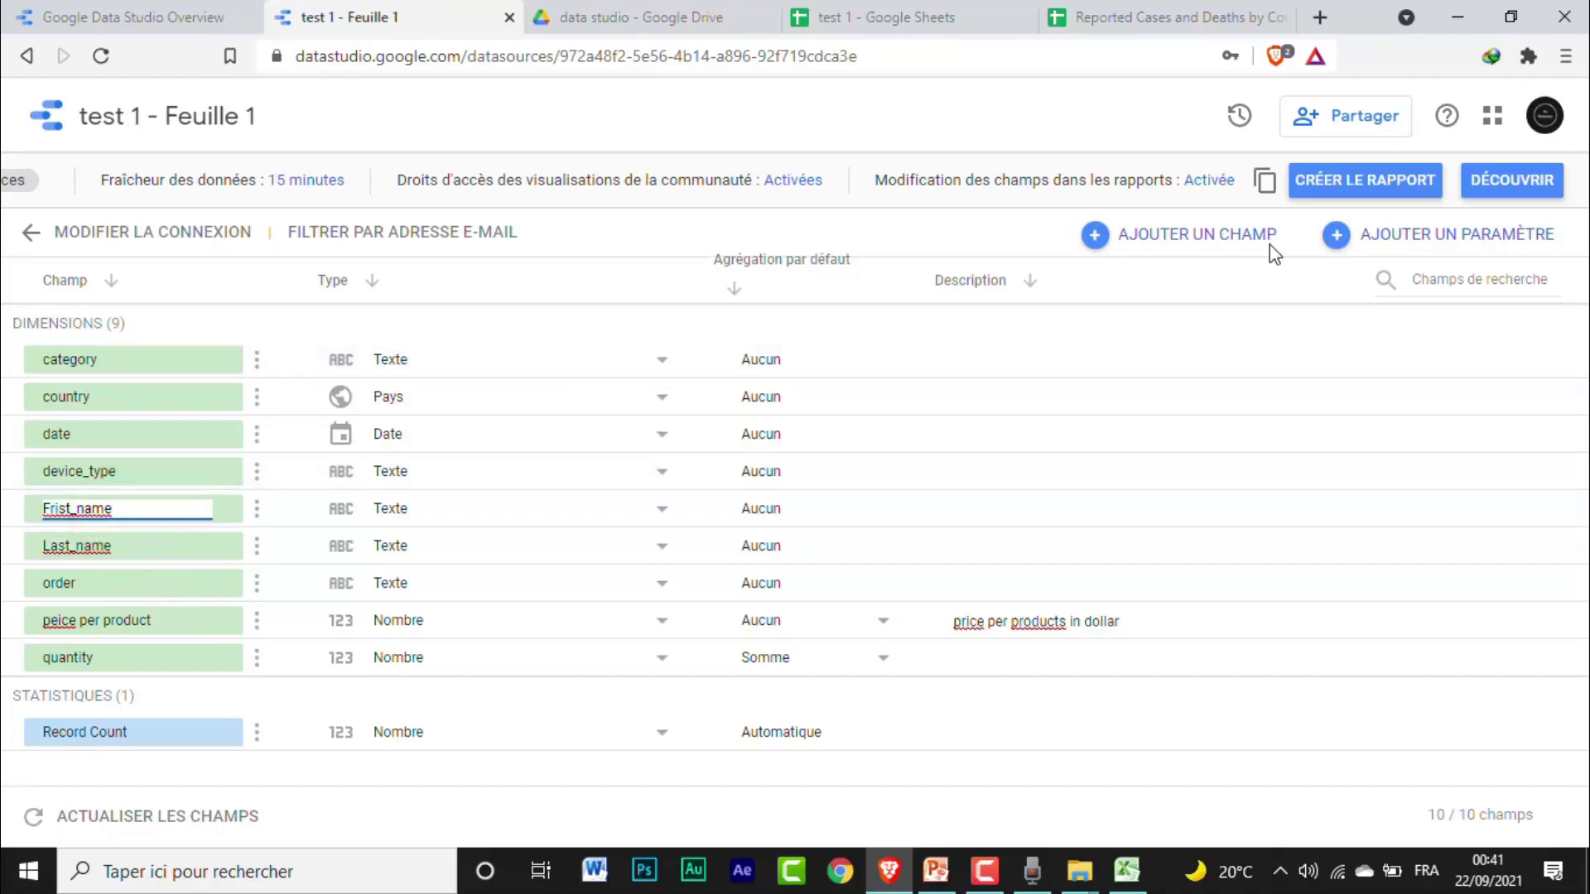
- Add a calculated field and begin its formula with the CONCAT function, using Frist_name as the first argument
{"action": "left_click", "coordinate": [1222, 236]}
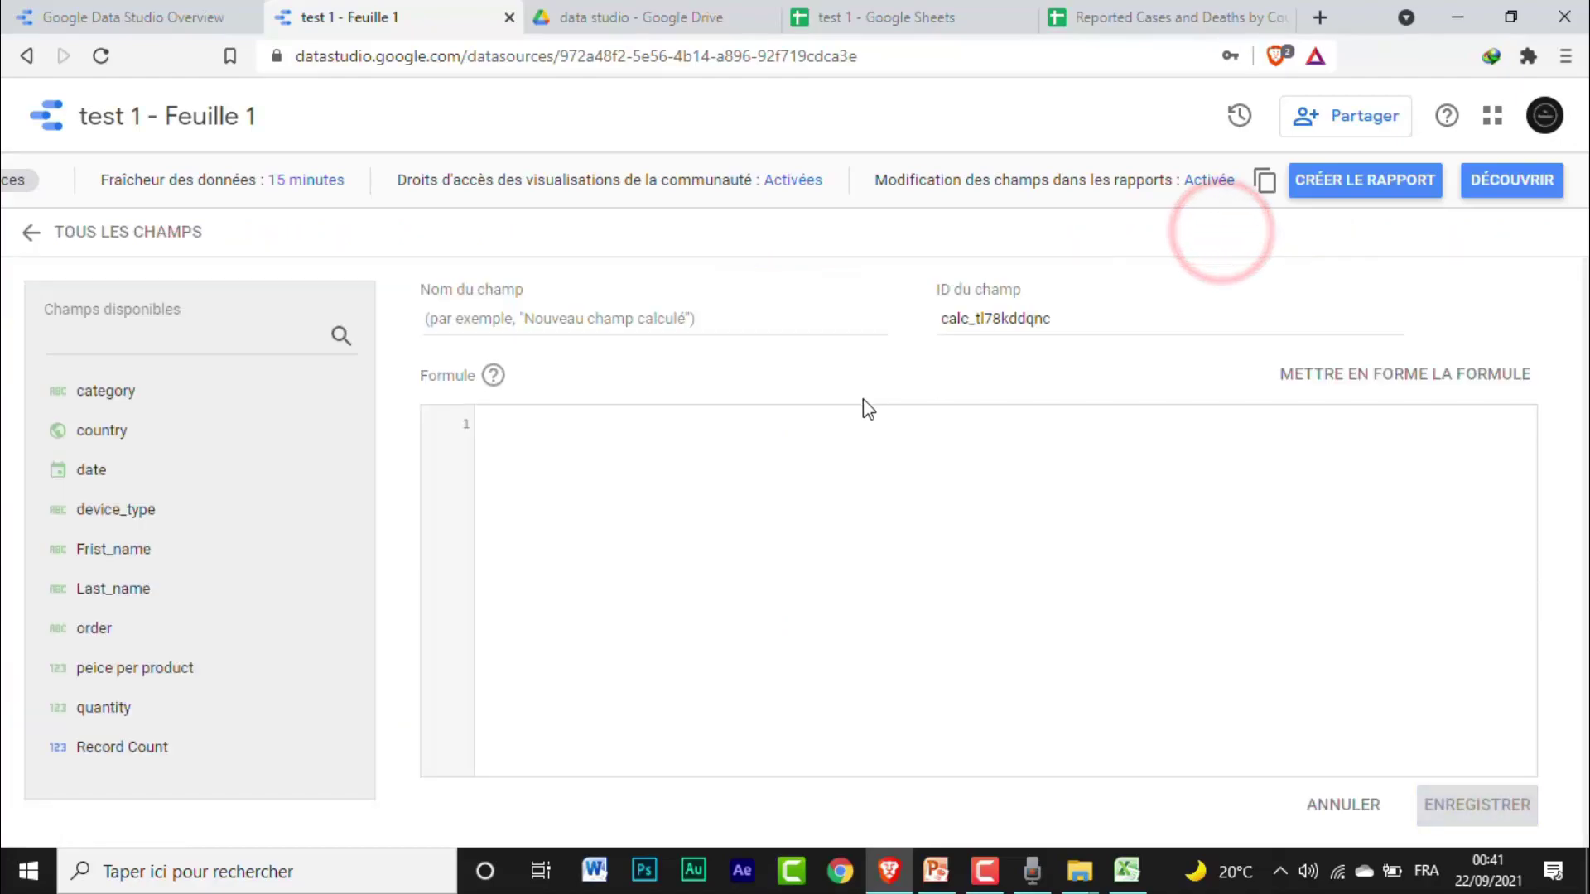
{"action": "left_click", "coordinate": [514, 423]}
{"action": "type", "text": "co"}
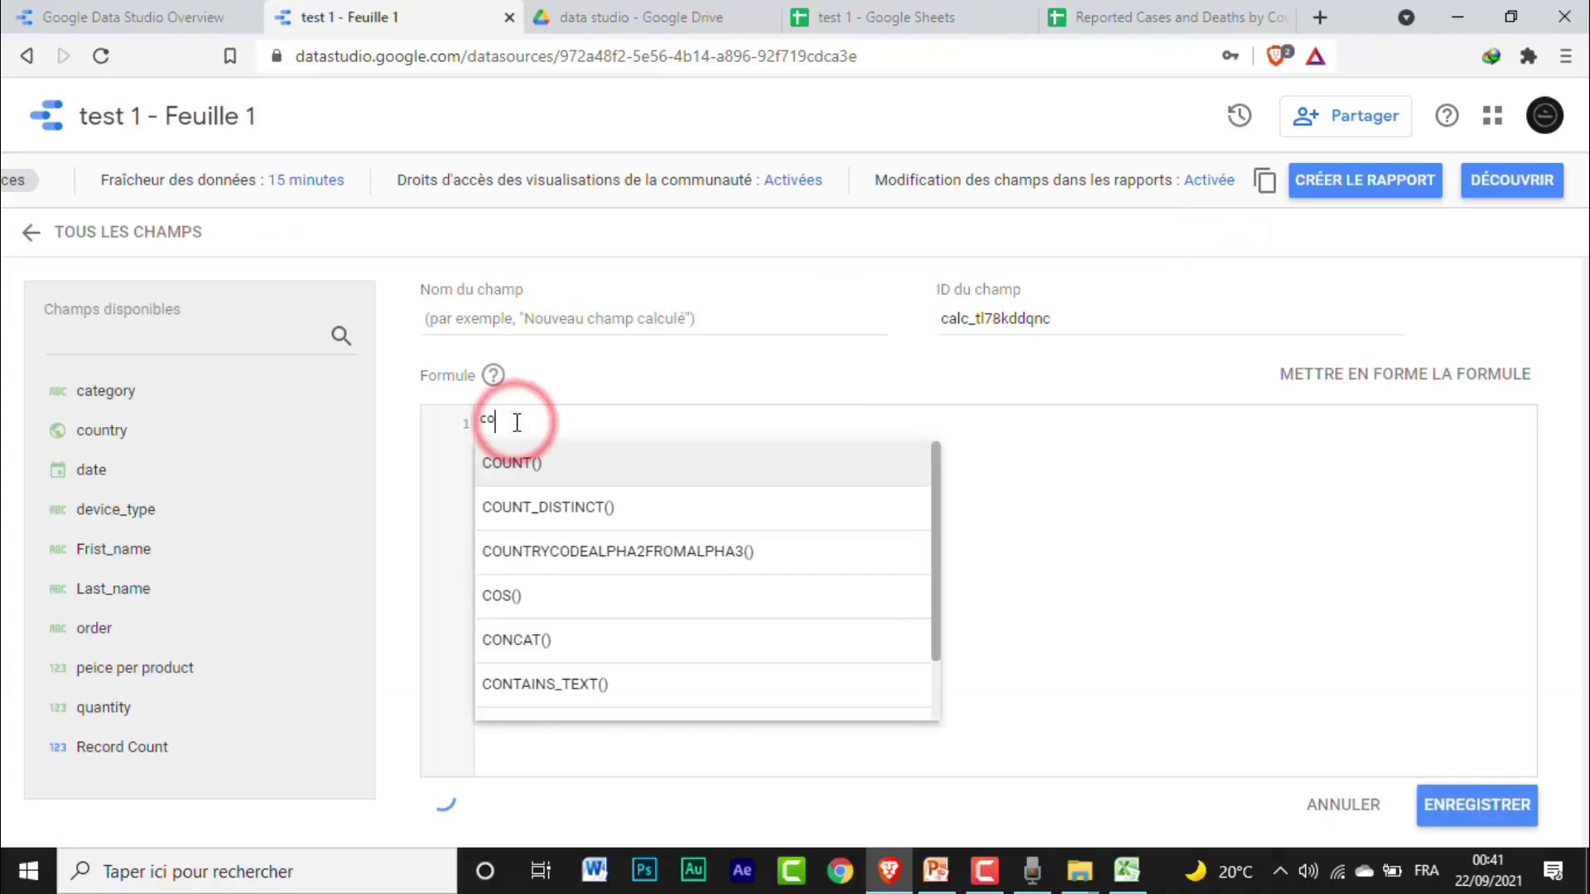
{"action": "type", "text": "n"}
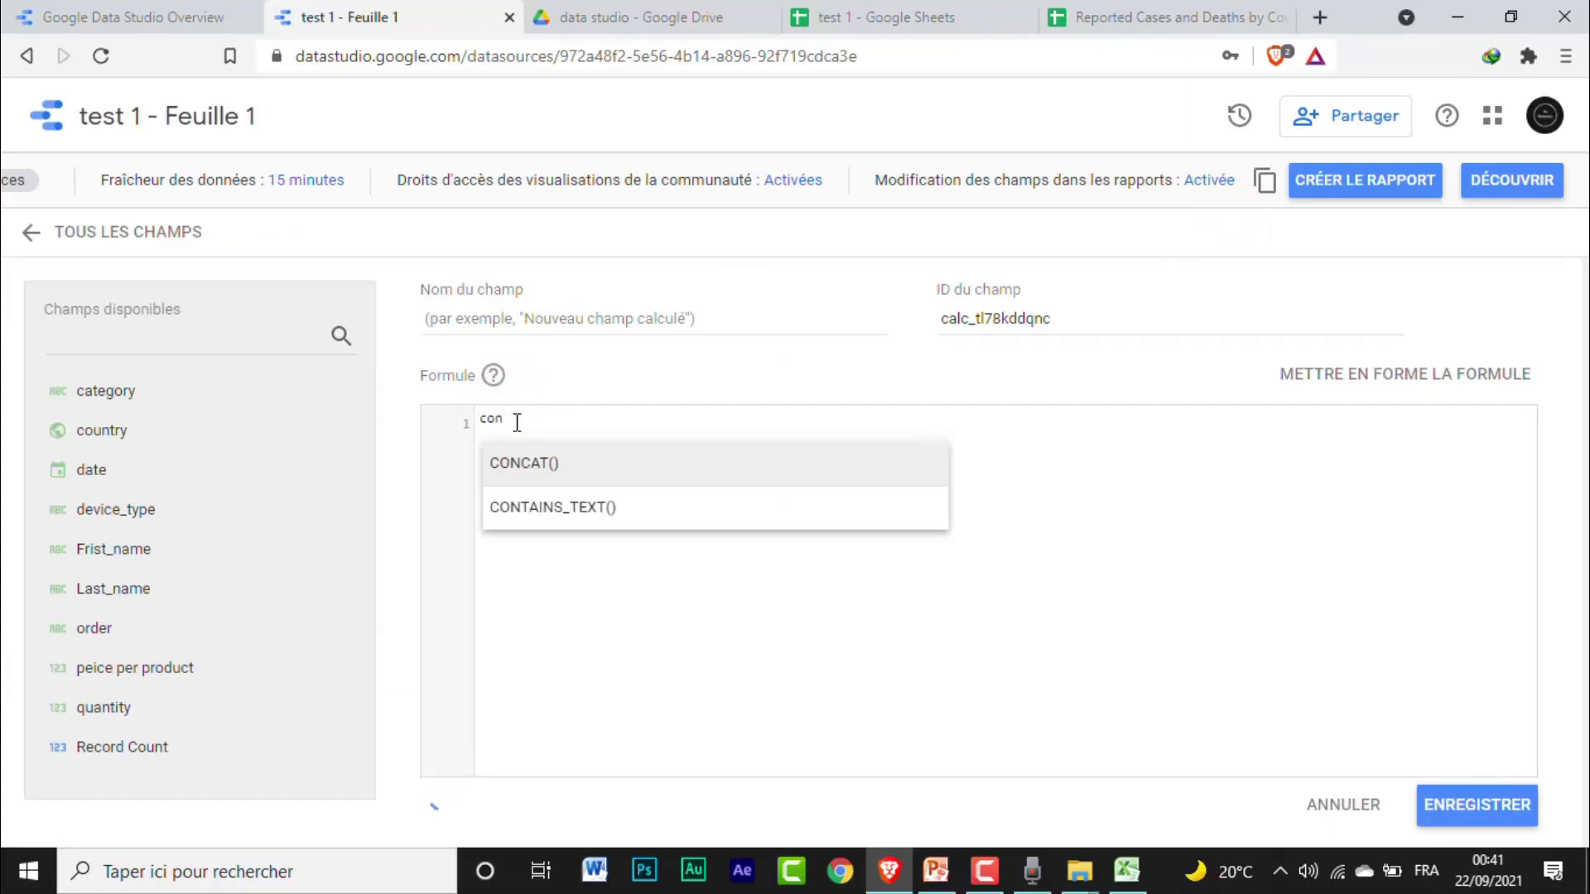
{"action": "left_click", "coordinate": [546, 477]}
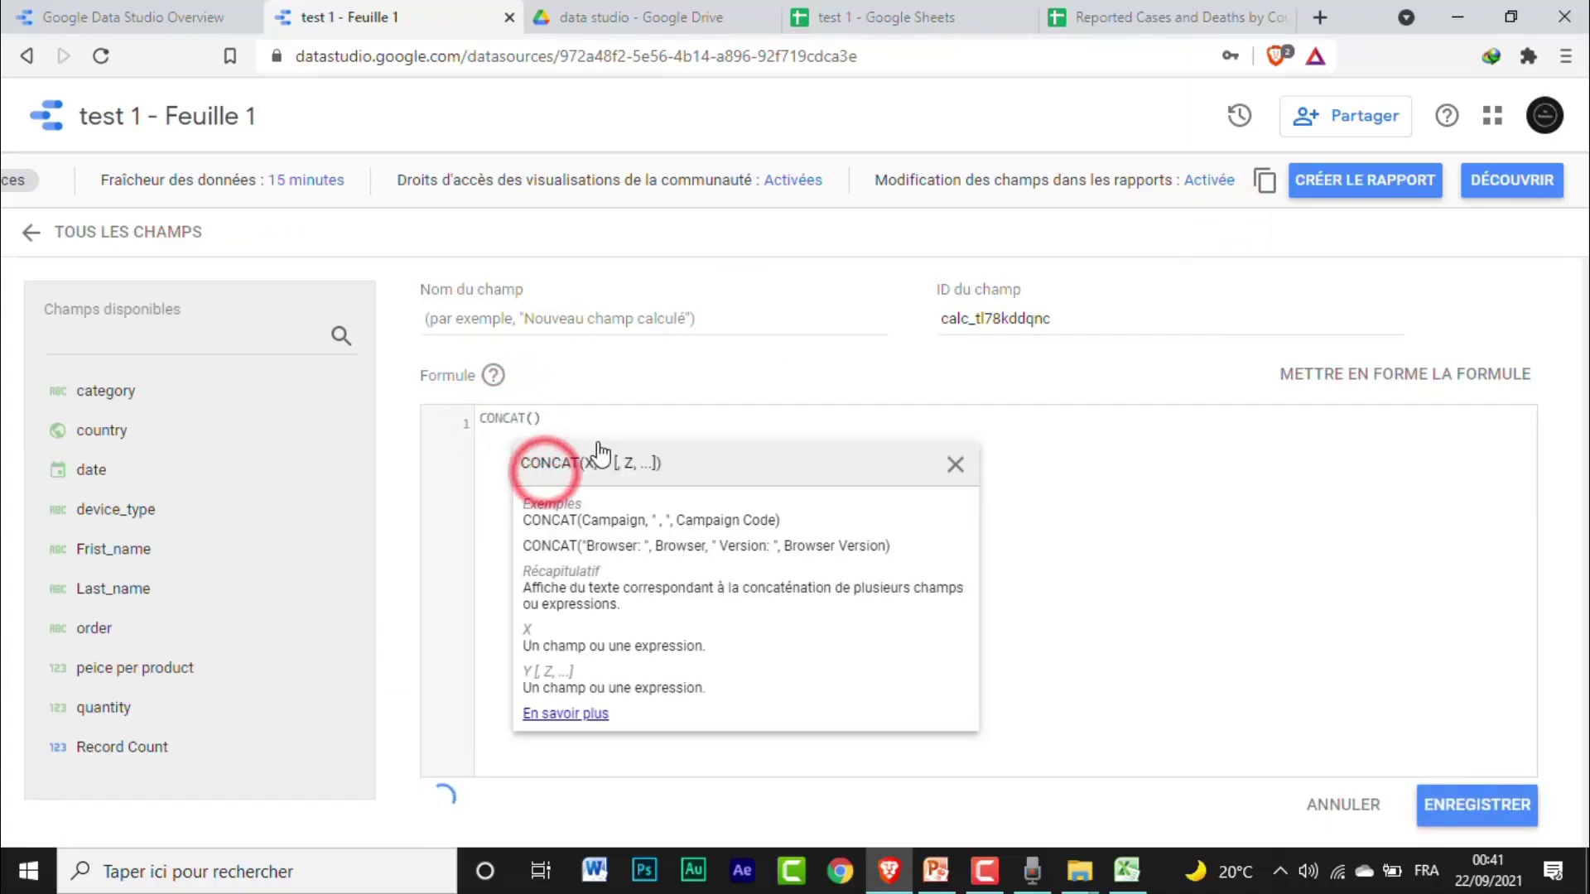
{"action": "left_click", "coordinate": [534, 418]}
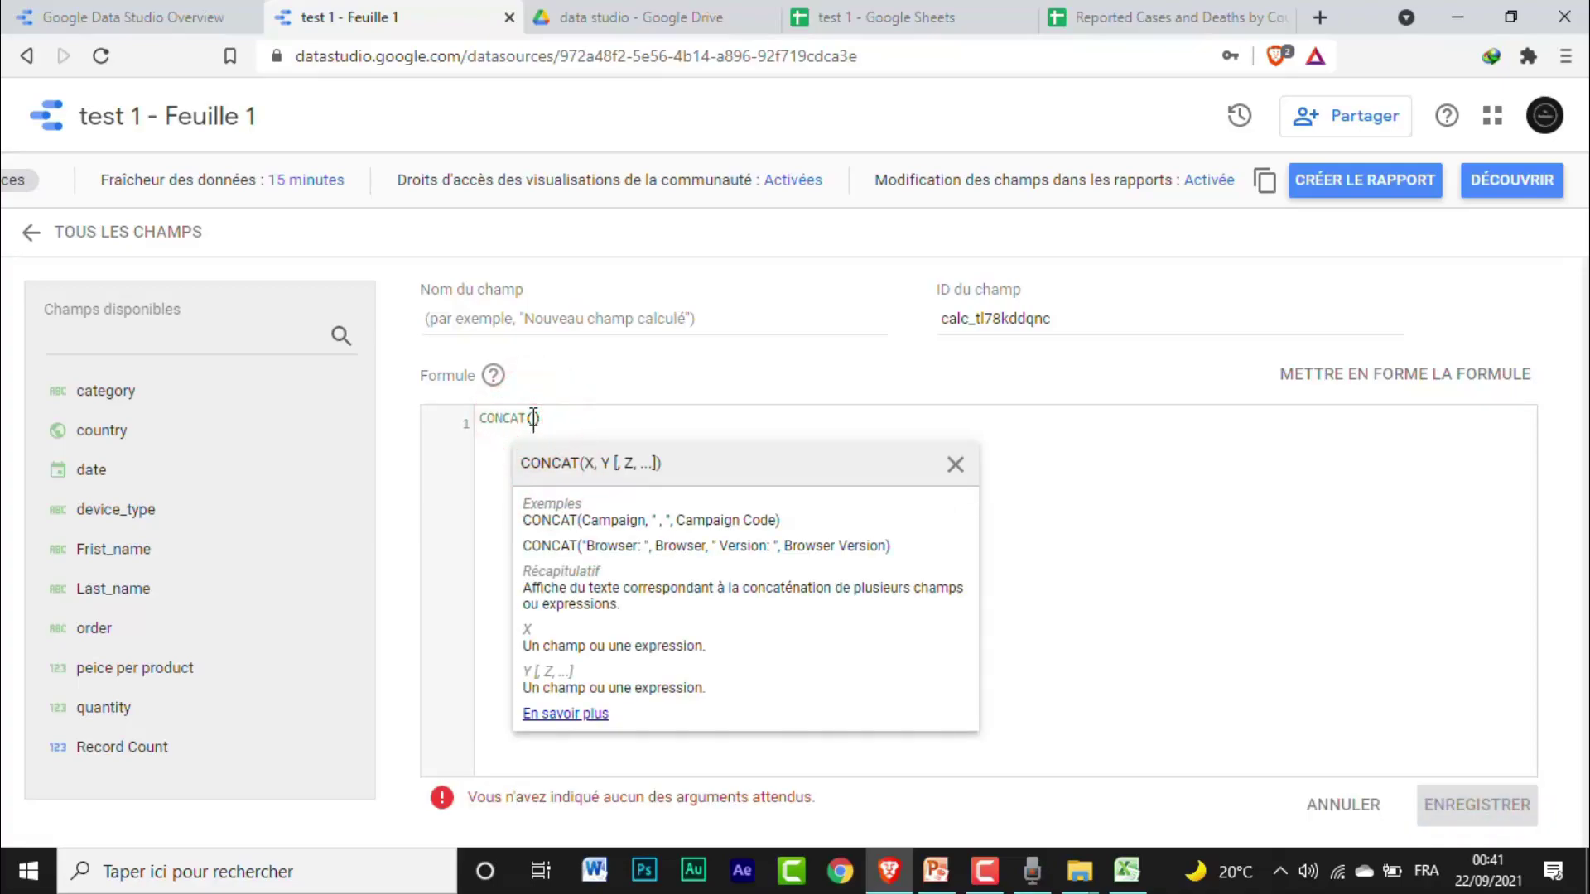
{"action": "type", "text": "f"}
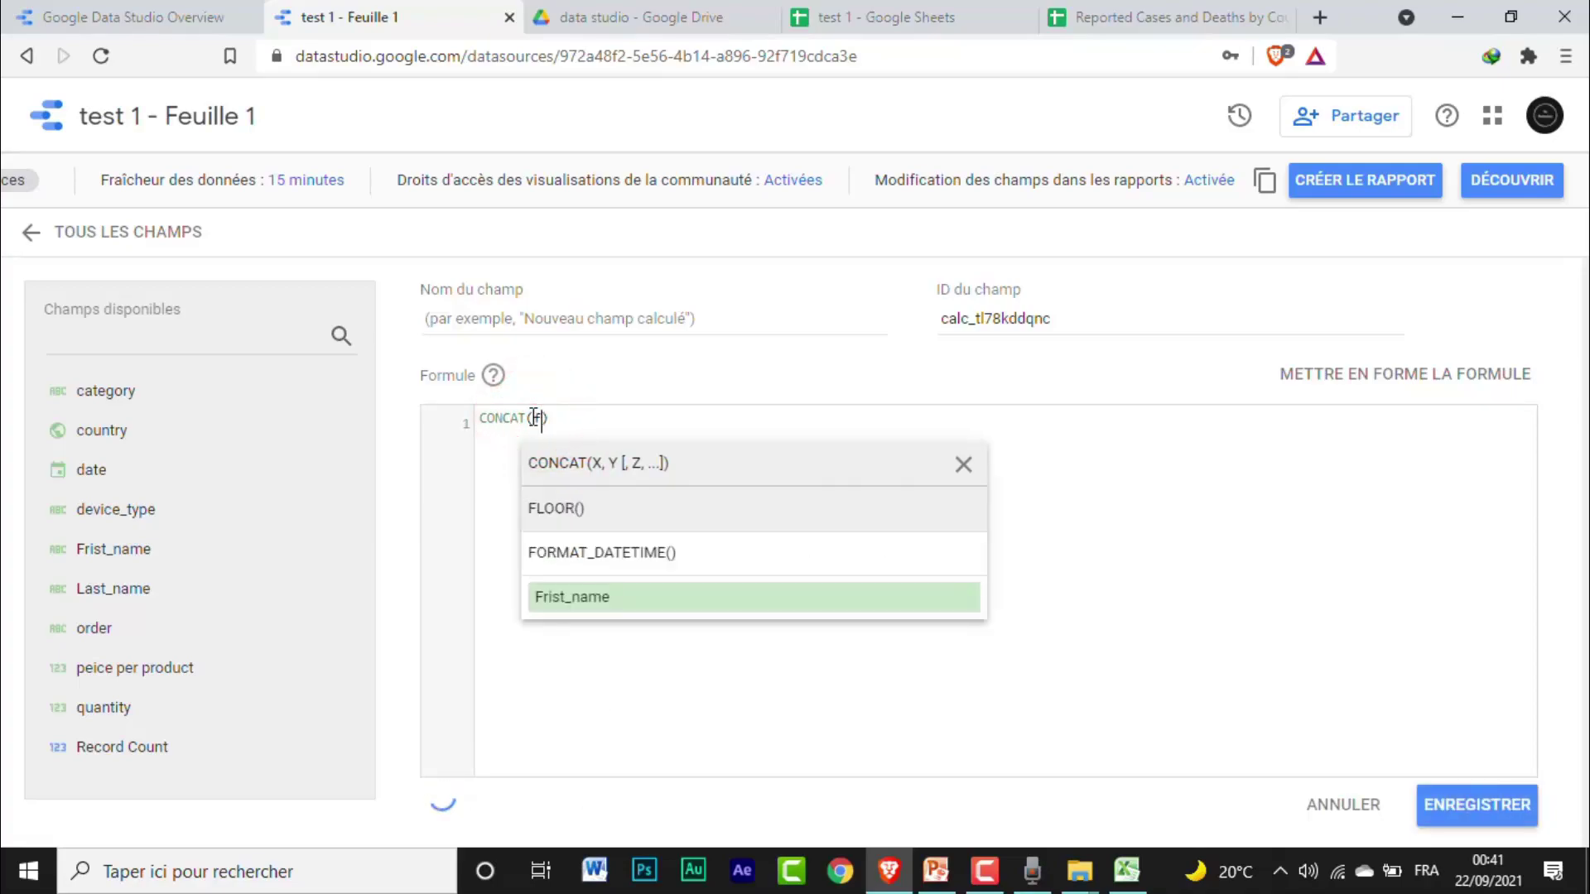
{"action": "left_click", "coordinate": [579, 602]}
- Complete the CONCAT formula with a "," separator and Last_name as the remaining arguments
{"action": "type", "text": ","}
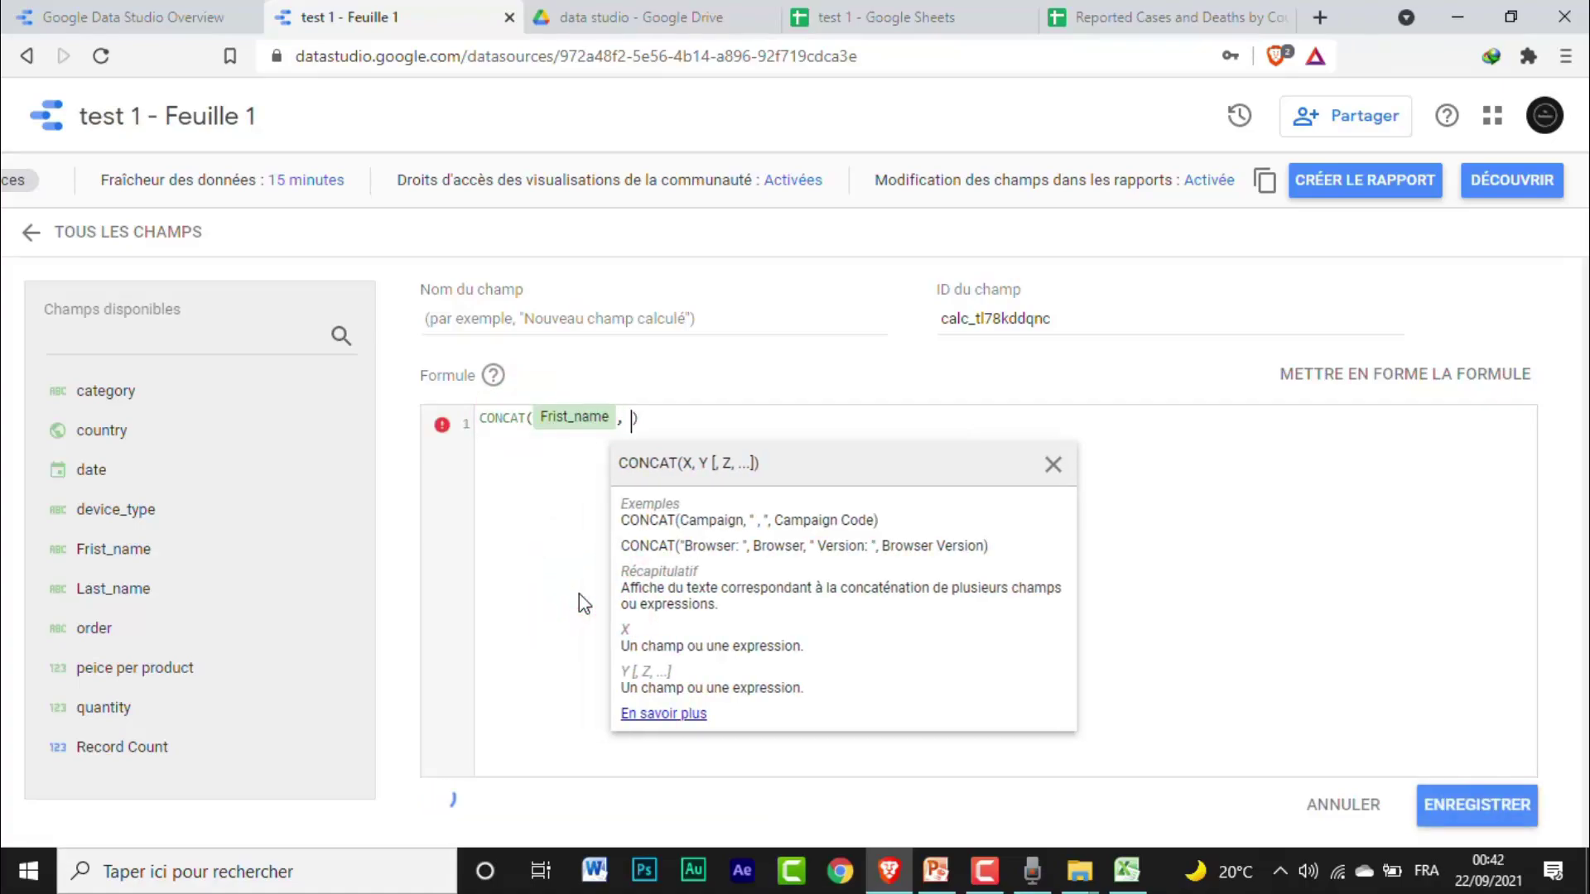
{"action": "type", "text": " \"\""}
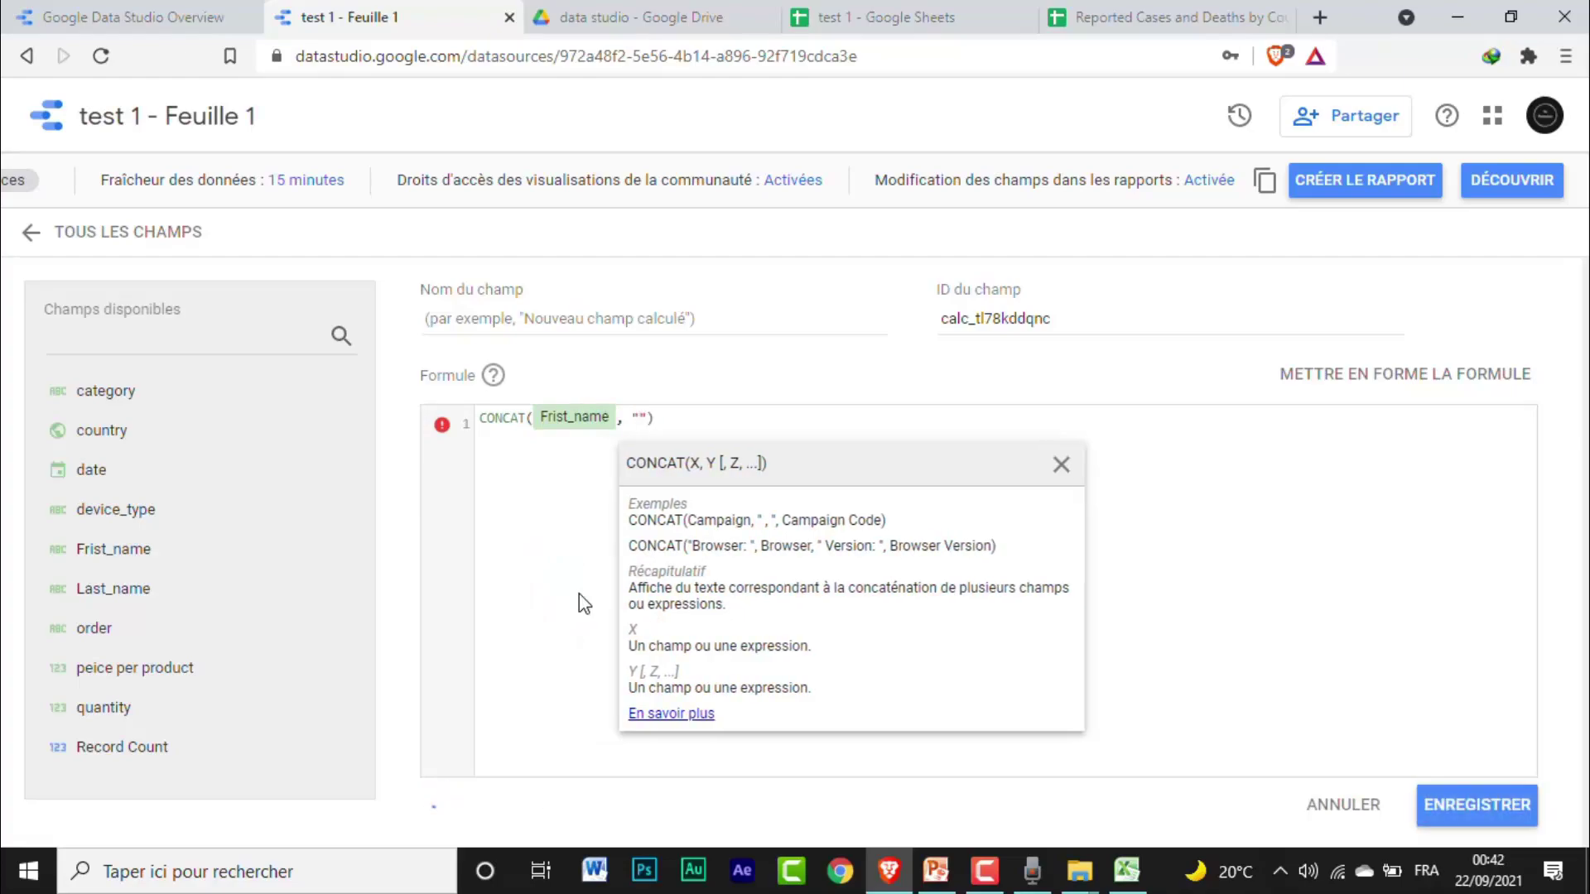
{"action": "key", "text": "BackSpace"}
{"action": "type", "text": ",\""}
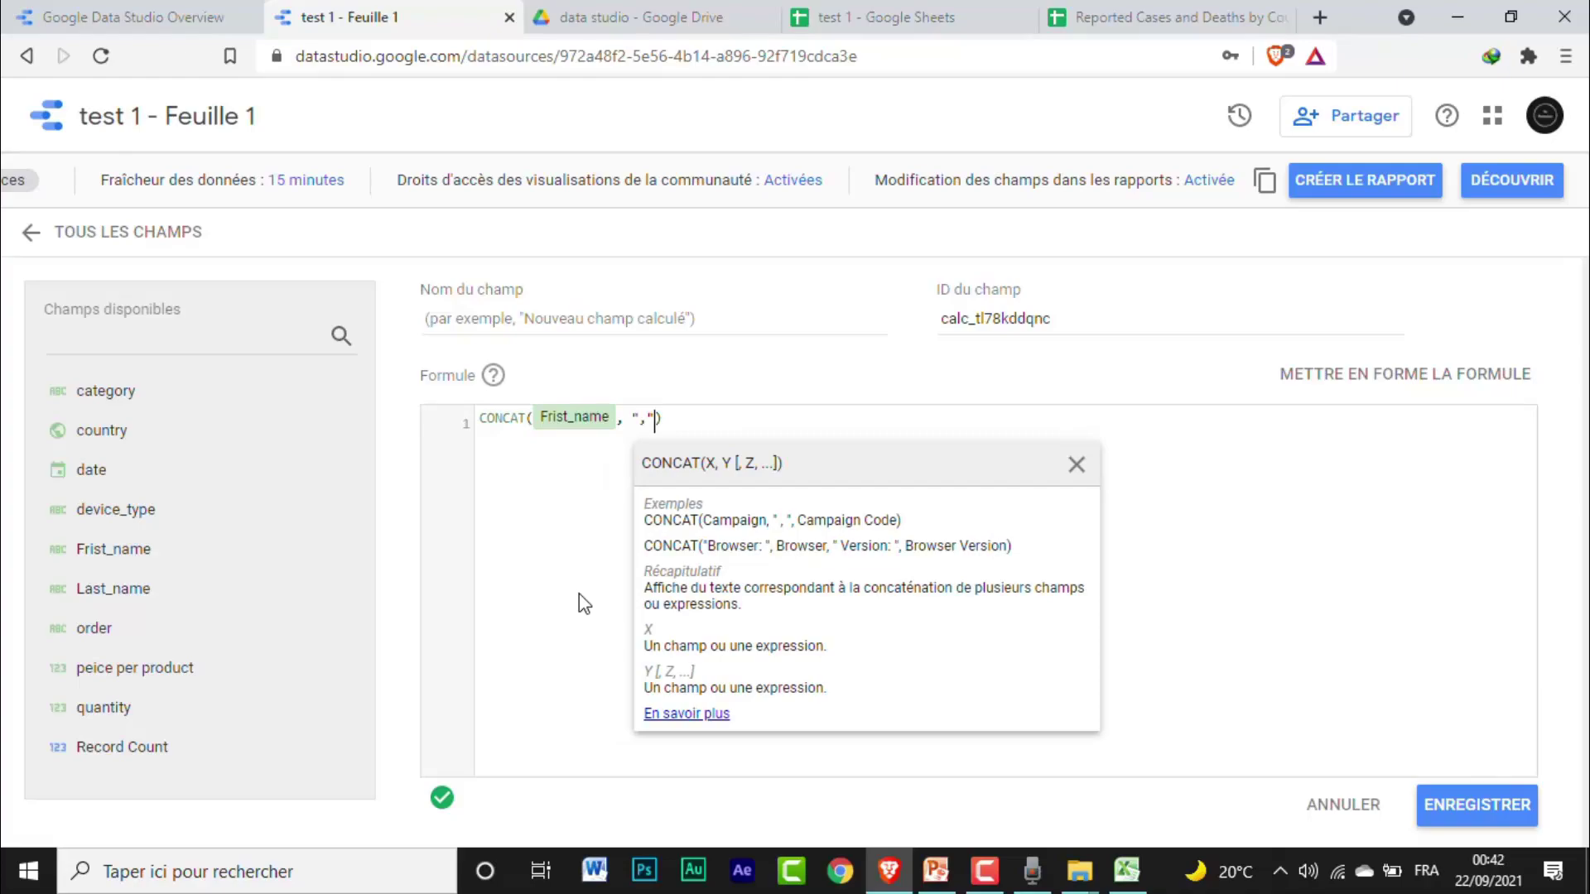
{"action": "type", "text": ", "}
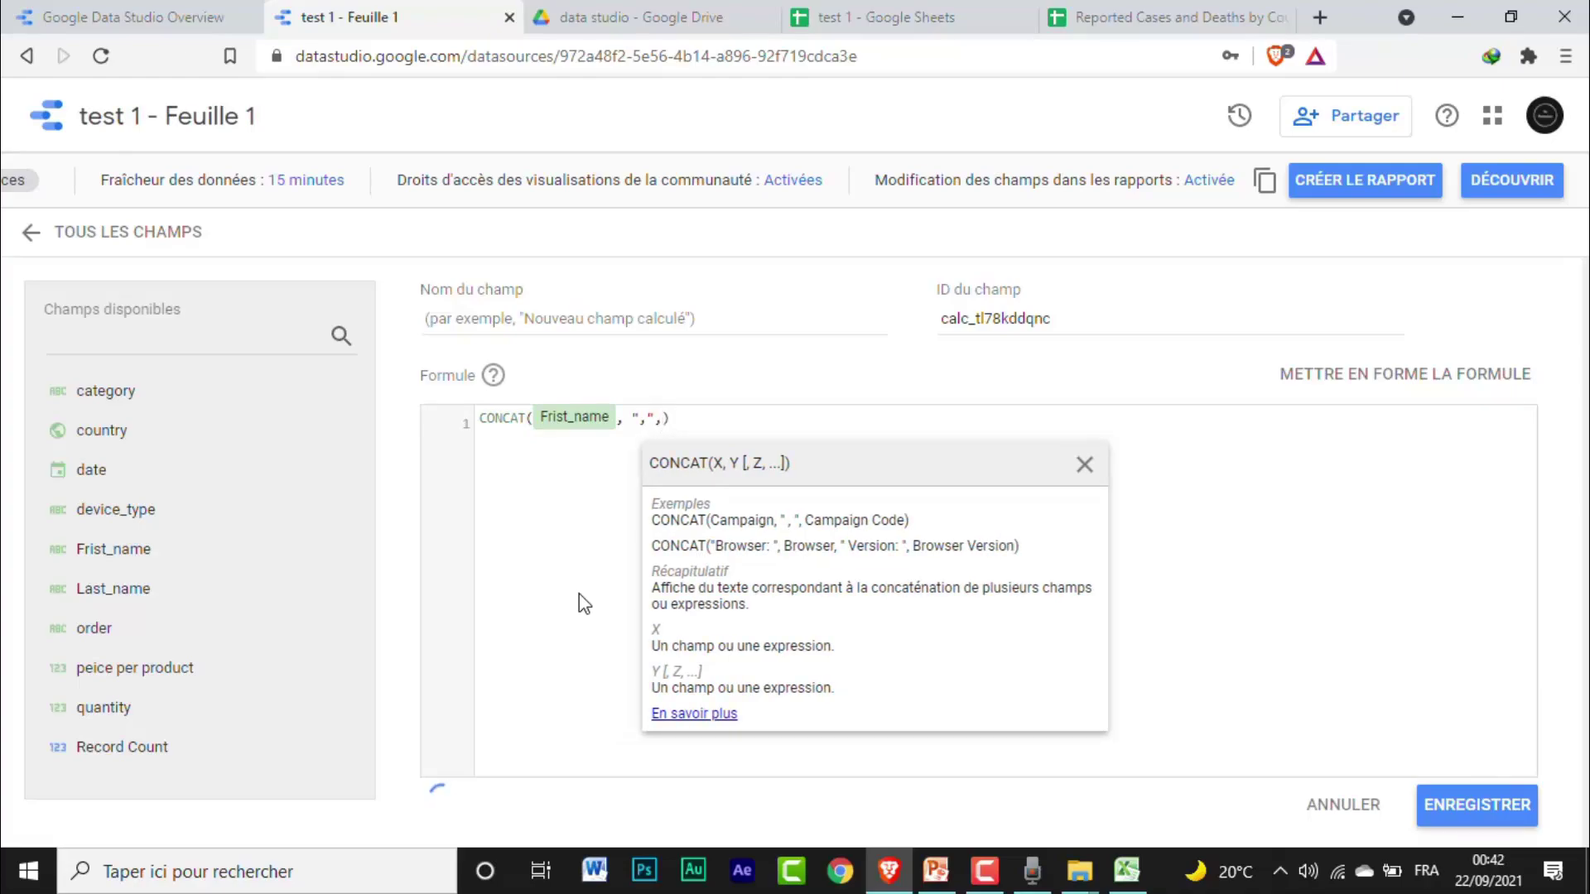
{"action": "type", "text": "L"}
{"action": "left_click", "coordinate": [698, 741]}
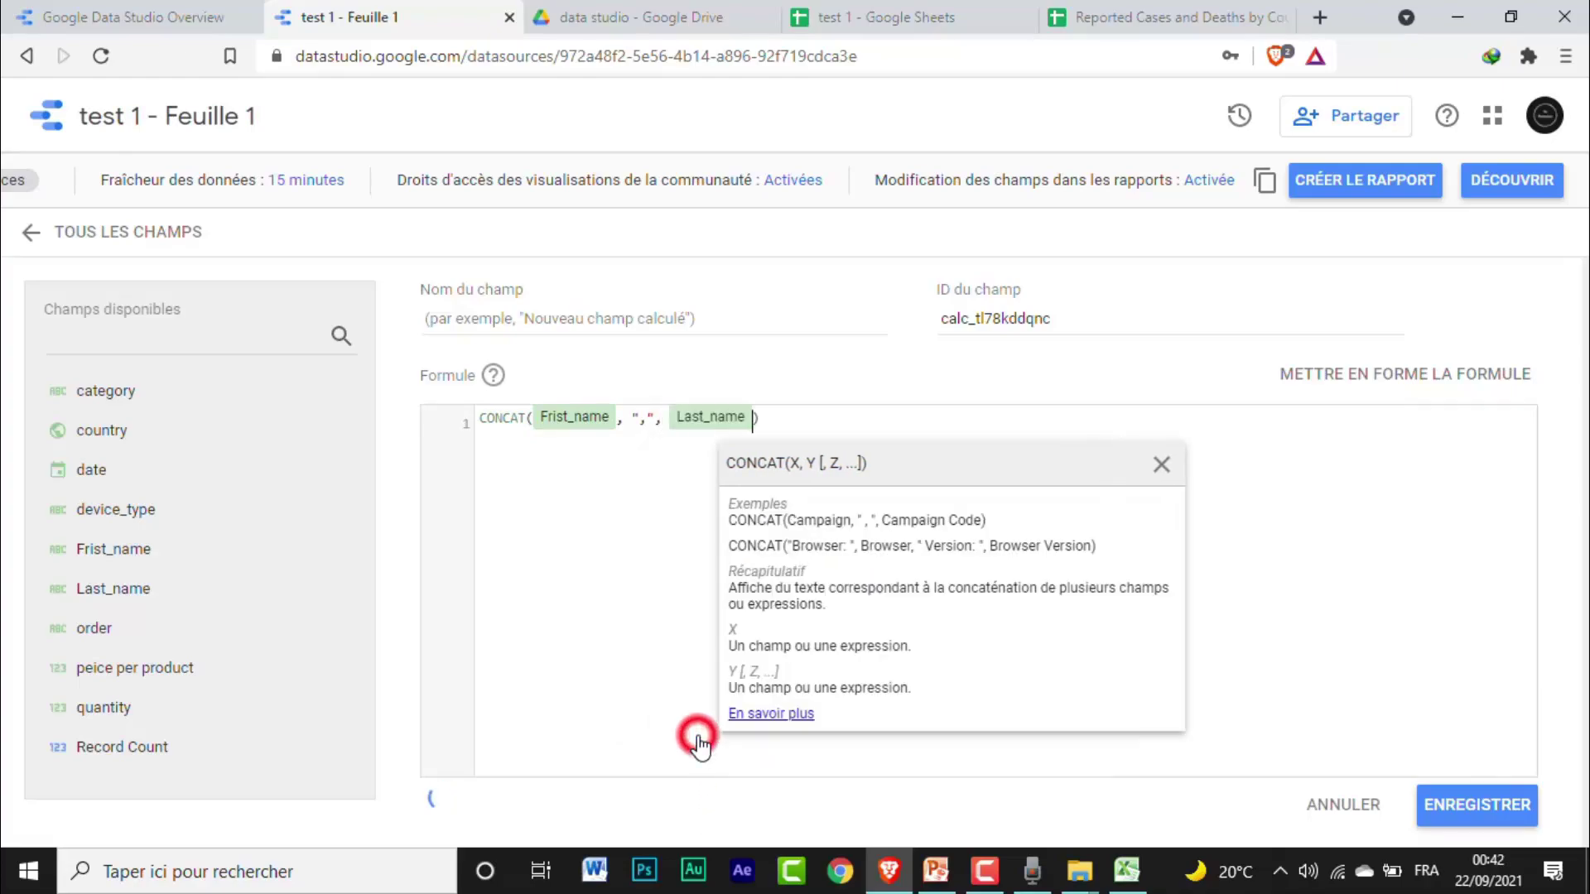
{"action": "left_click", "coordinate": [554, 525]}
- Name the calculated field "costumer name", save it and return to the full field list
{"action": "left_click", "coordinate": [1477, 805]}
{"action": "left_click", "coordinate": [583, 321]}
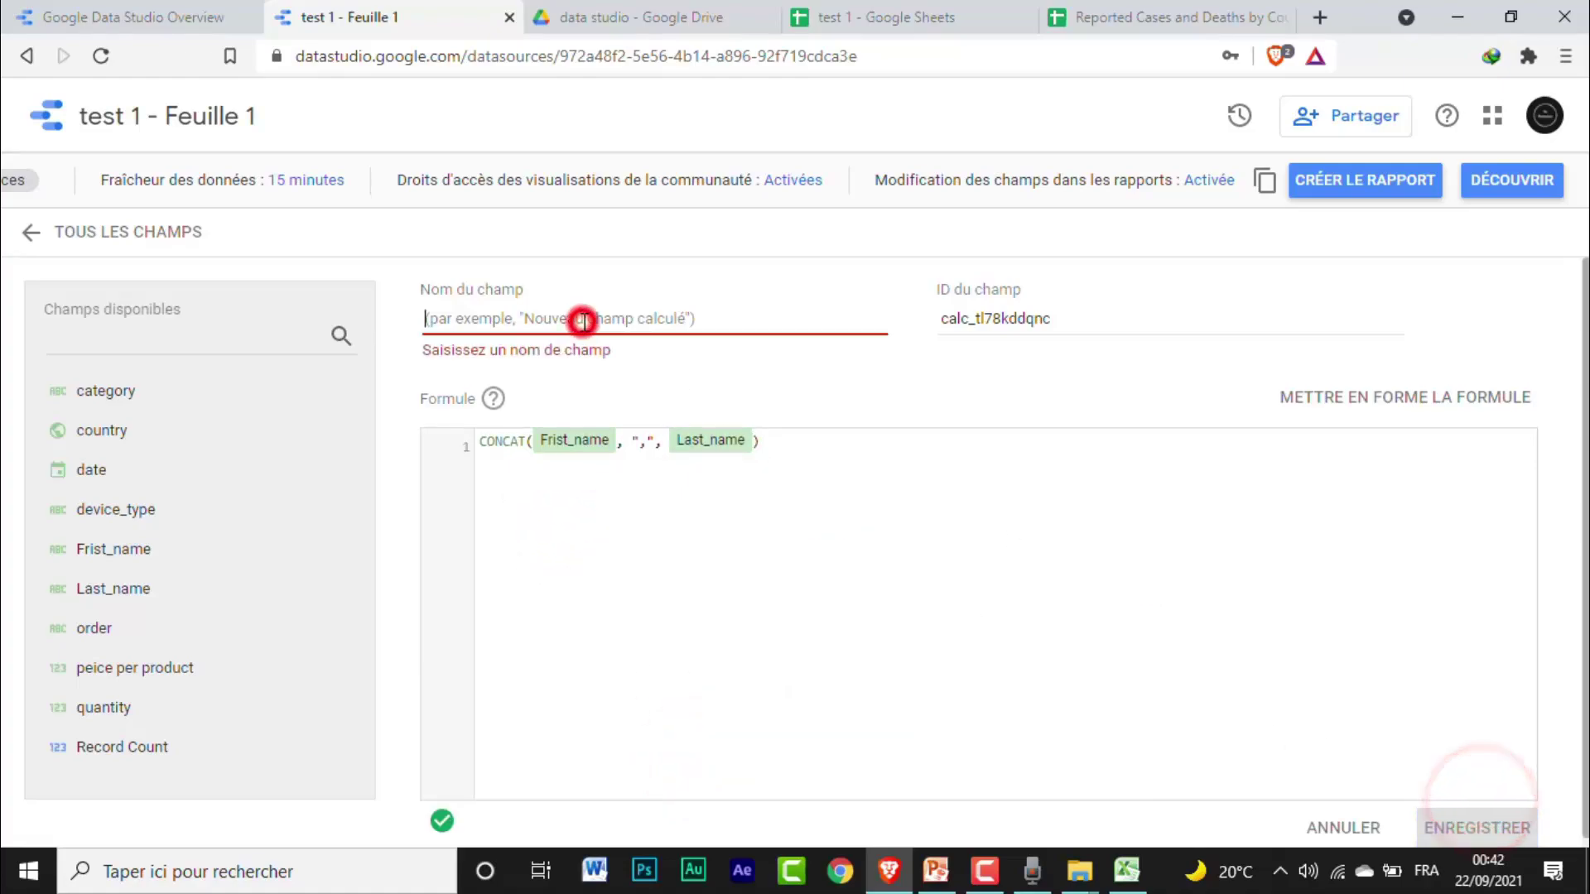
{"action": "type", "text": "costumer name"}
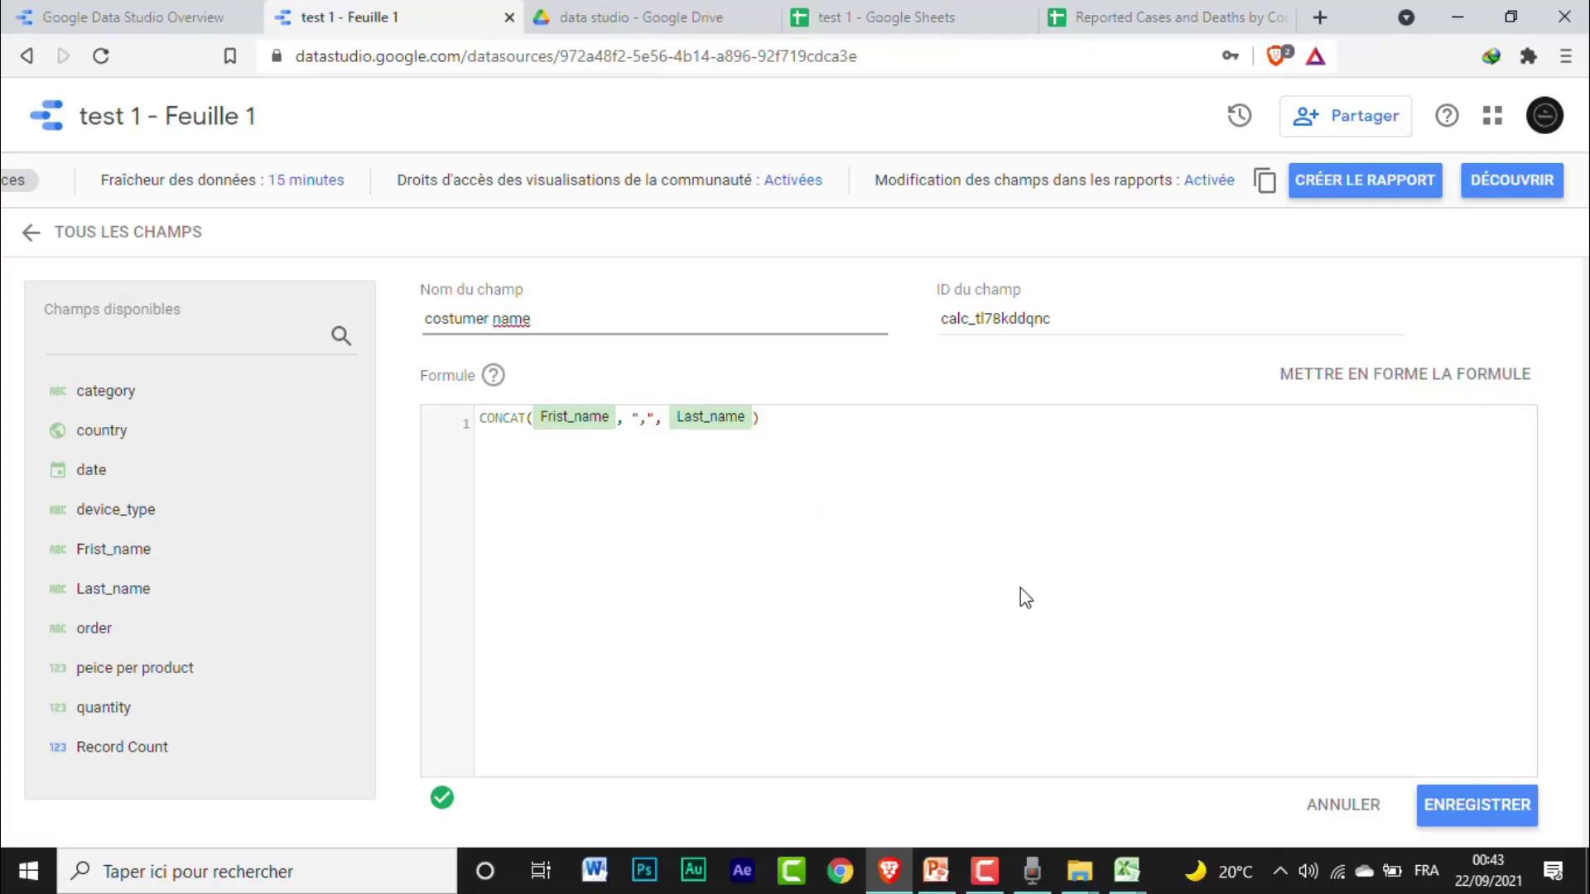
{"action": "left_click", "coordinate": [1507, 807]}
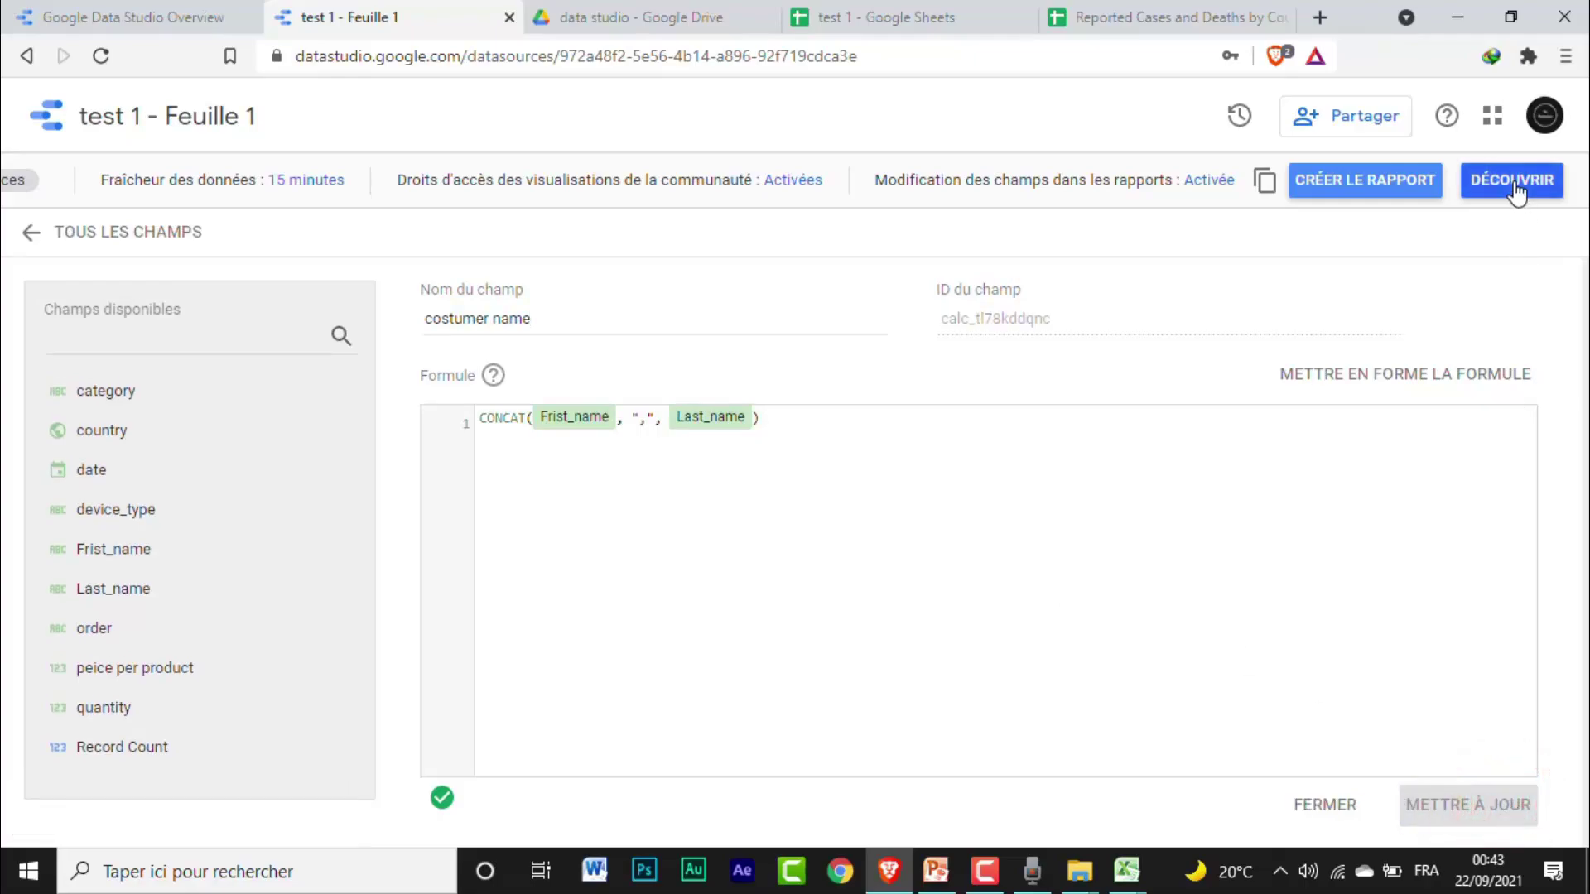
{"action": "left_click", "coordinate": [23, 233]}
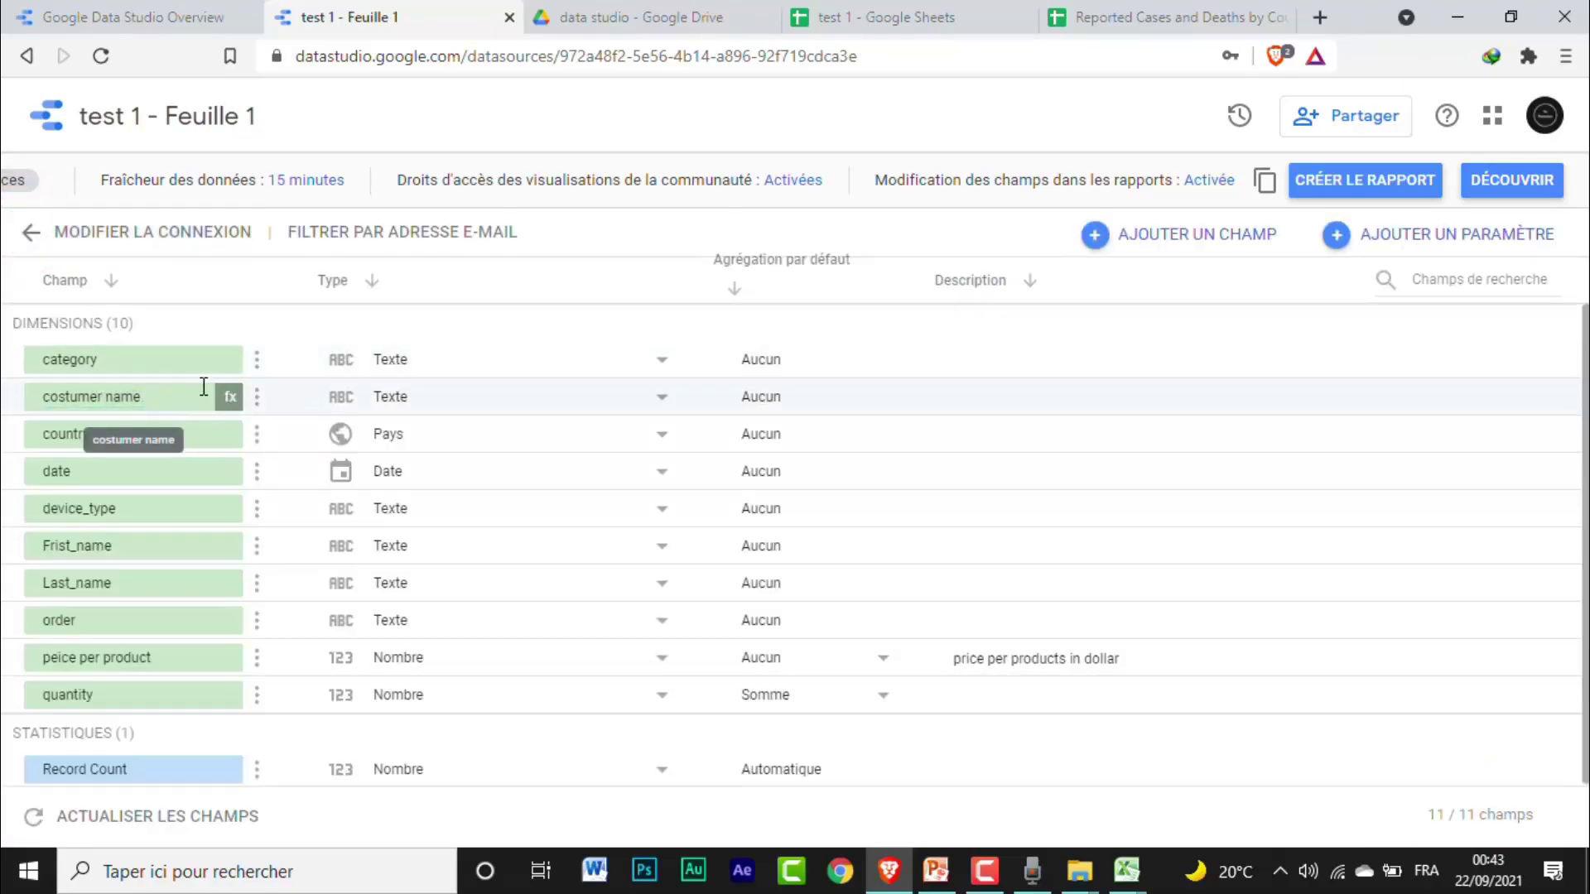
- Create a report using the test 1 - Feuille 1 data and delete the default table from its page
{"action": "left_click", "coordinate": [1585, 663]}
{"action": "left_click", "coordinate": [1583, 497]}
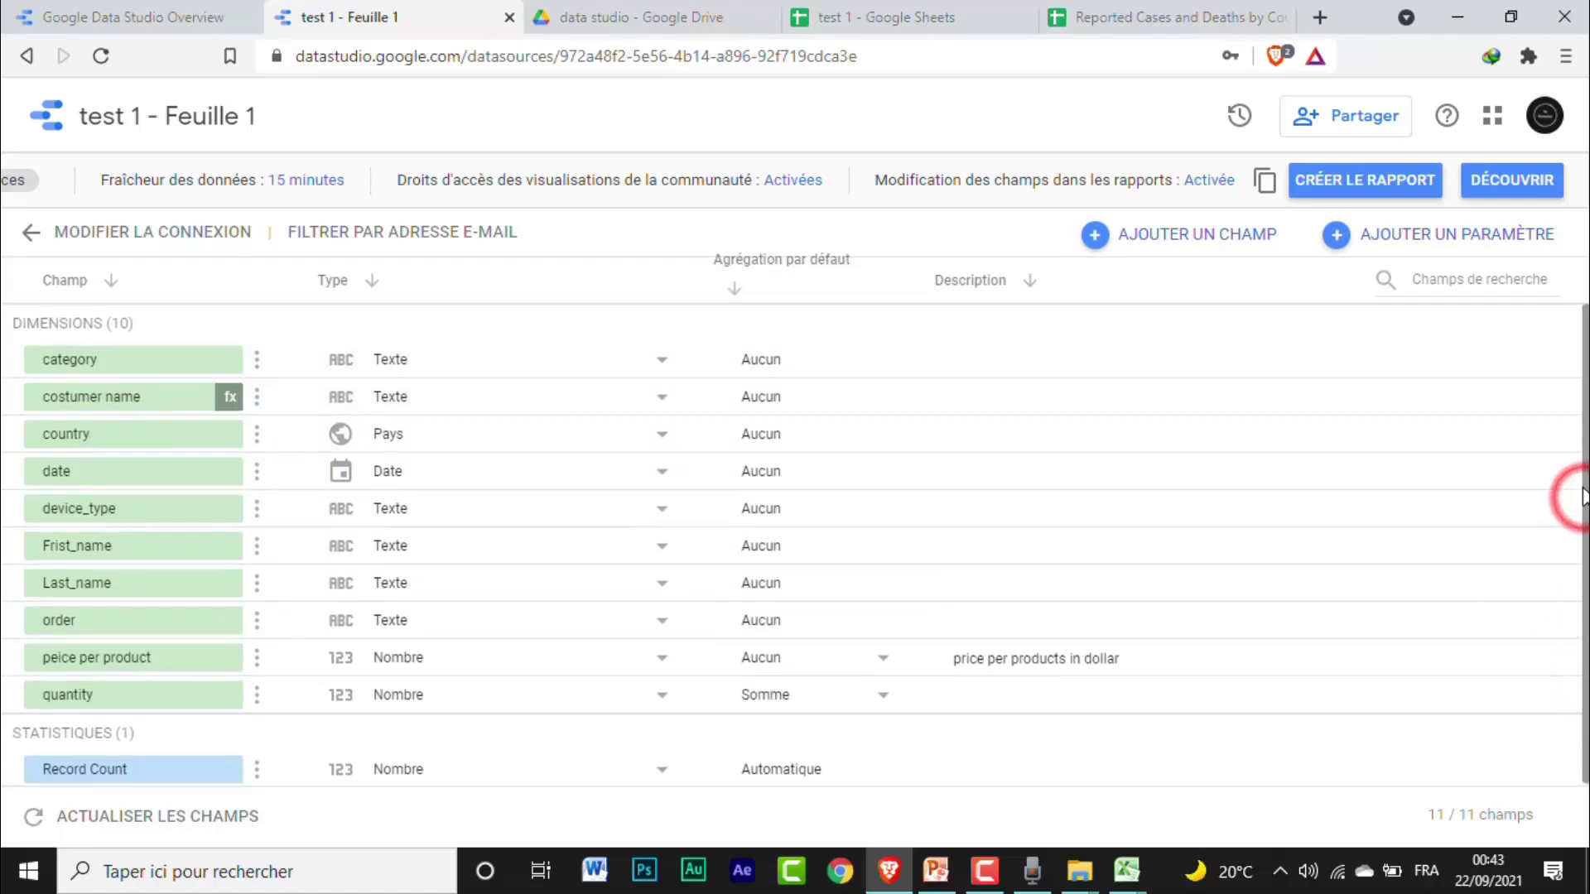
{"action": "left_click", "coordinate": [1399, 197]}
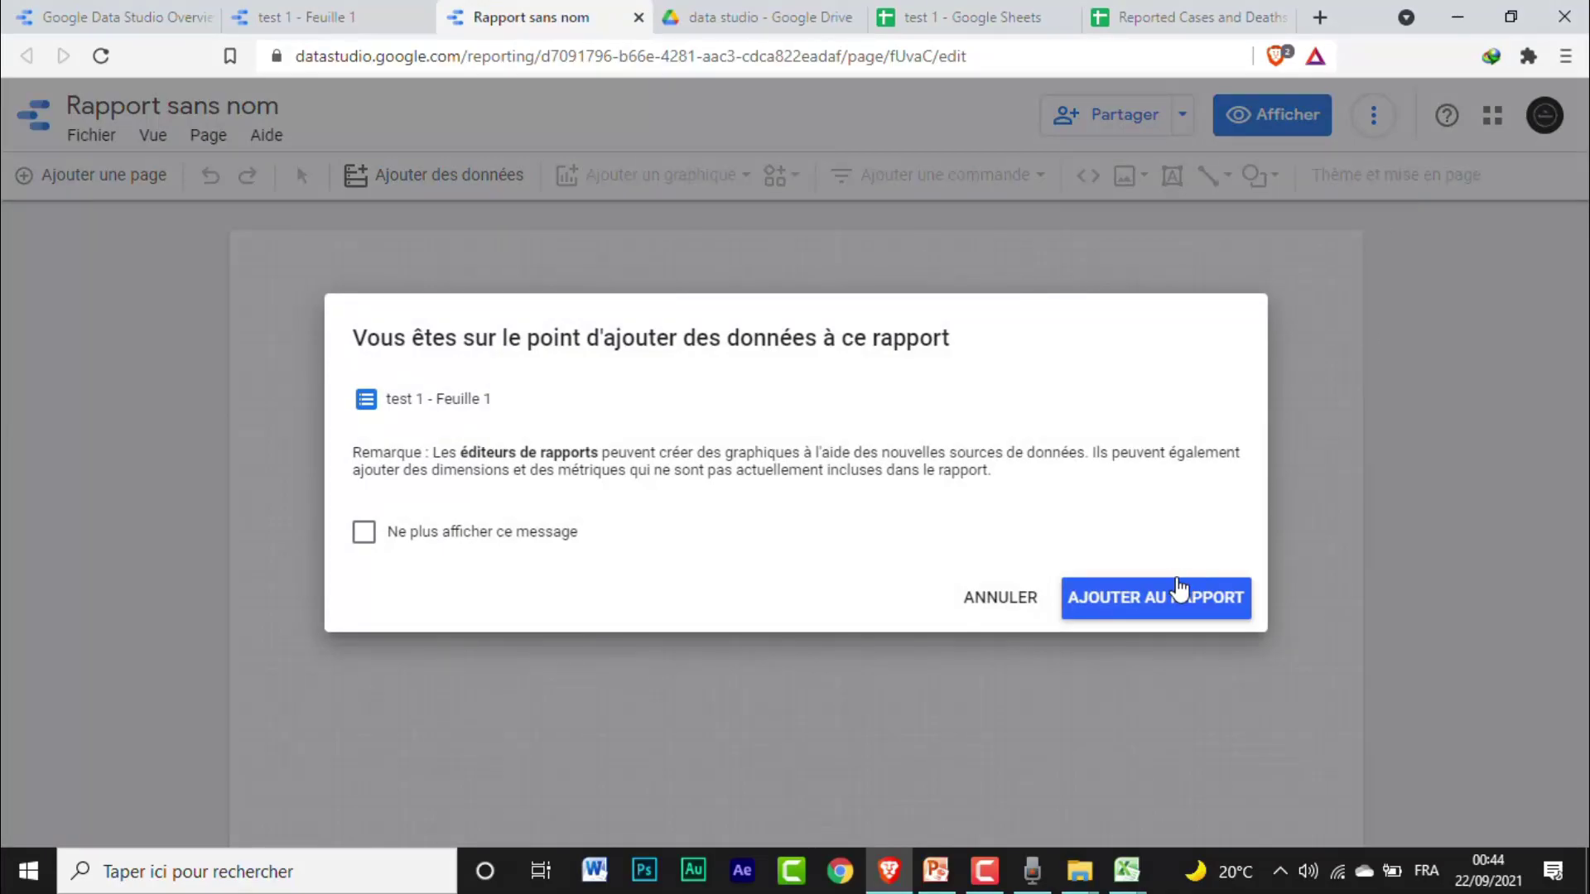
{"action": "left_click", "coordinate": [1180, 589]}
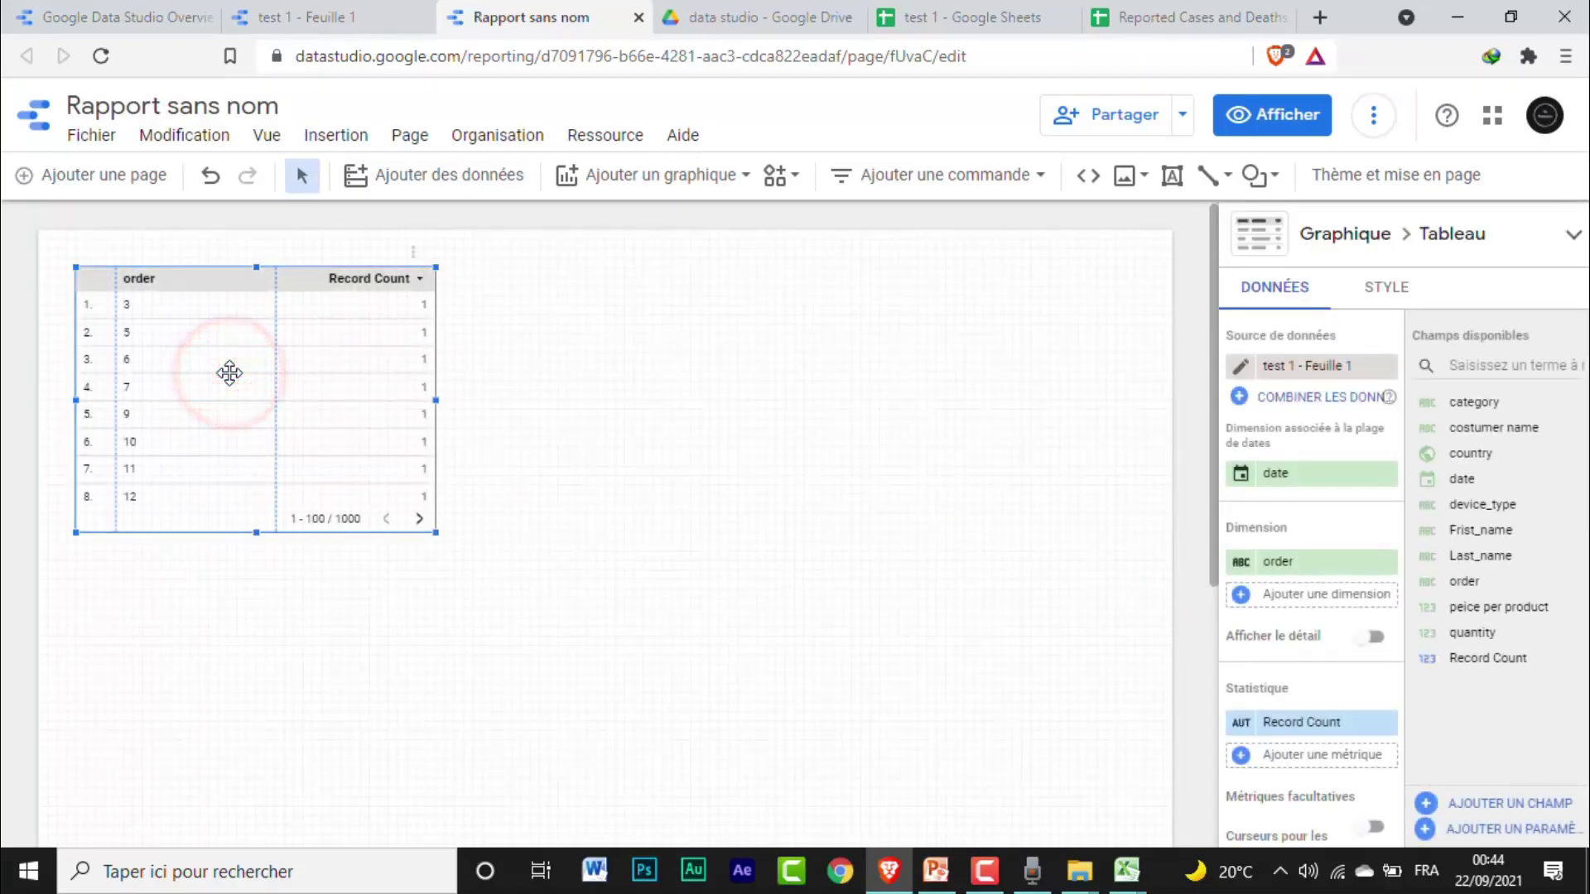
{"action": "key", "text": "Delete"}
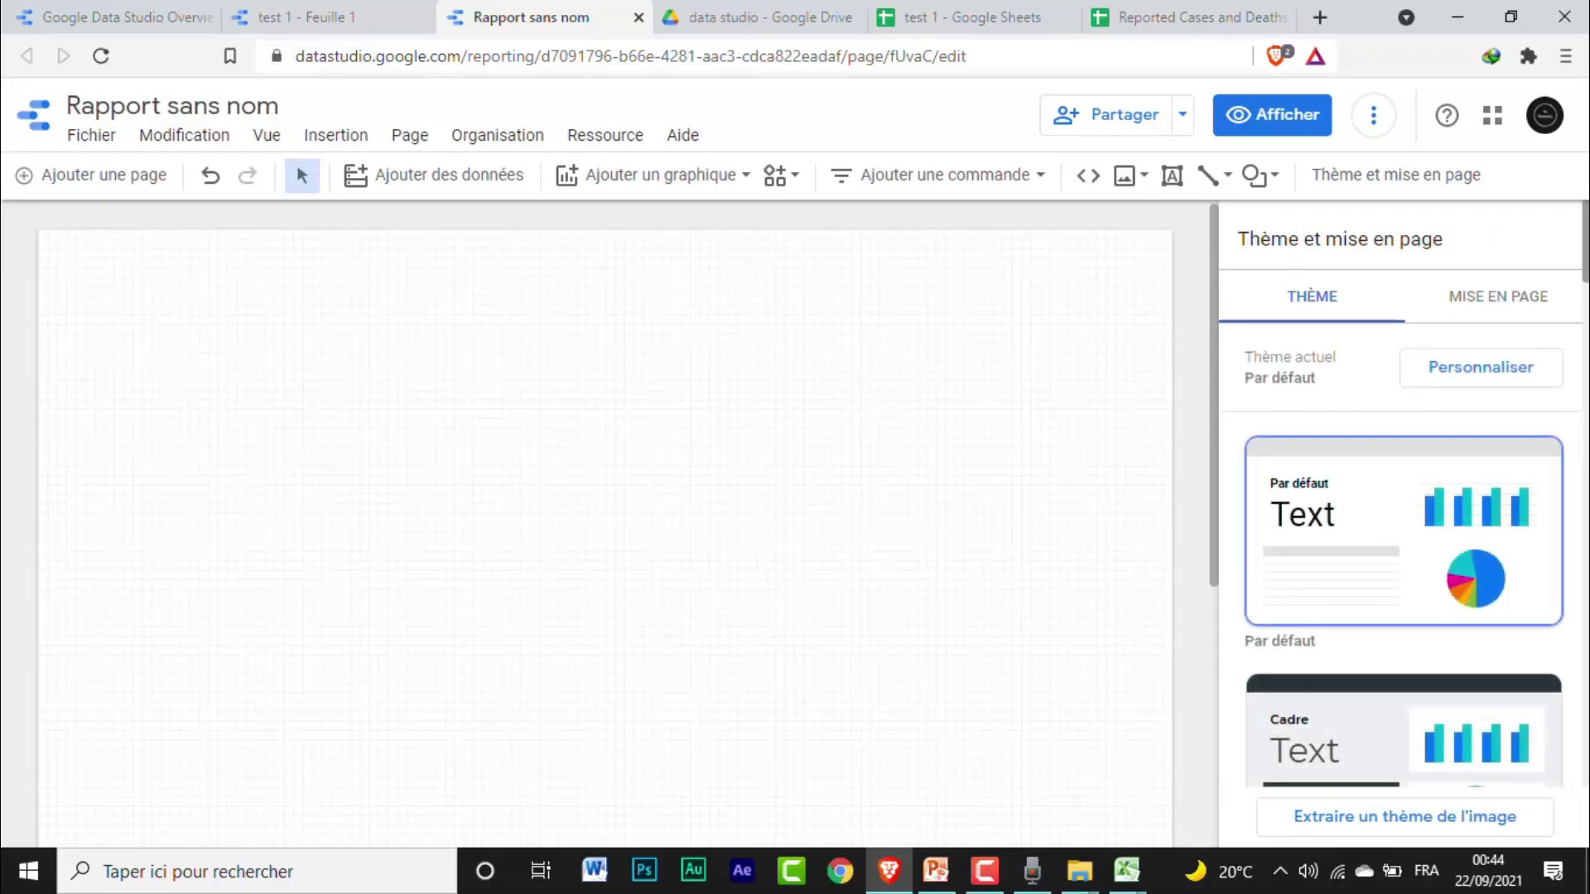
- Apply the Constellation theme to the report
{"action": "left_click_drag", "start_coordinate": [1572, 224], "coordinate": [1576, 285]}
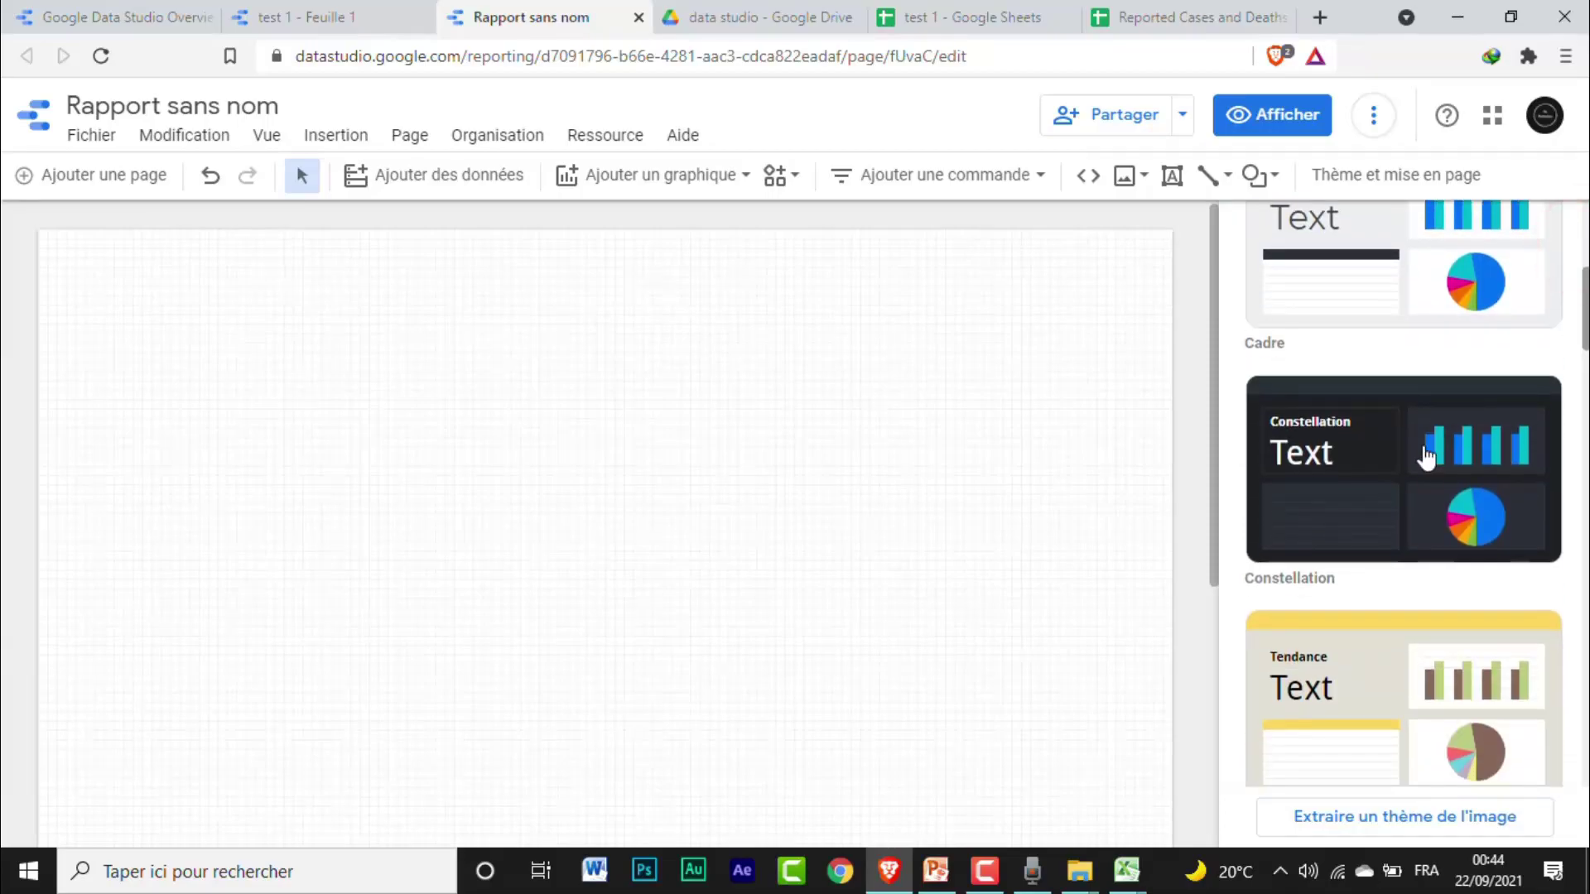
{"action": "left_click", "coordinate": [1383, 472]}
- Rename the untitled report as "frist rapport in data analysis channel"
{"action": "left_click", "coordinate": [184, 106]}
{"action": "left_click_drag", "start_coordinate": [276, 106], "coordinate": [149, 108]}
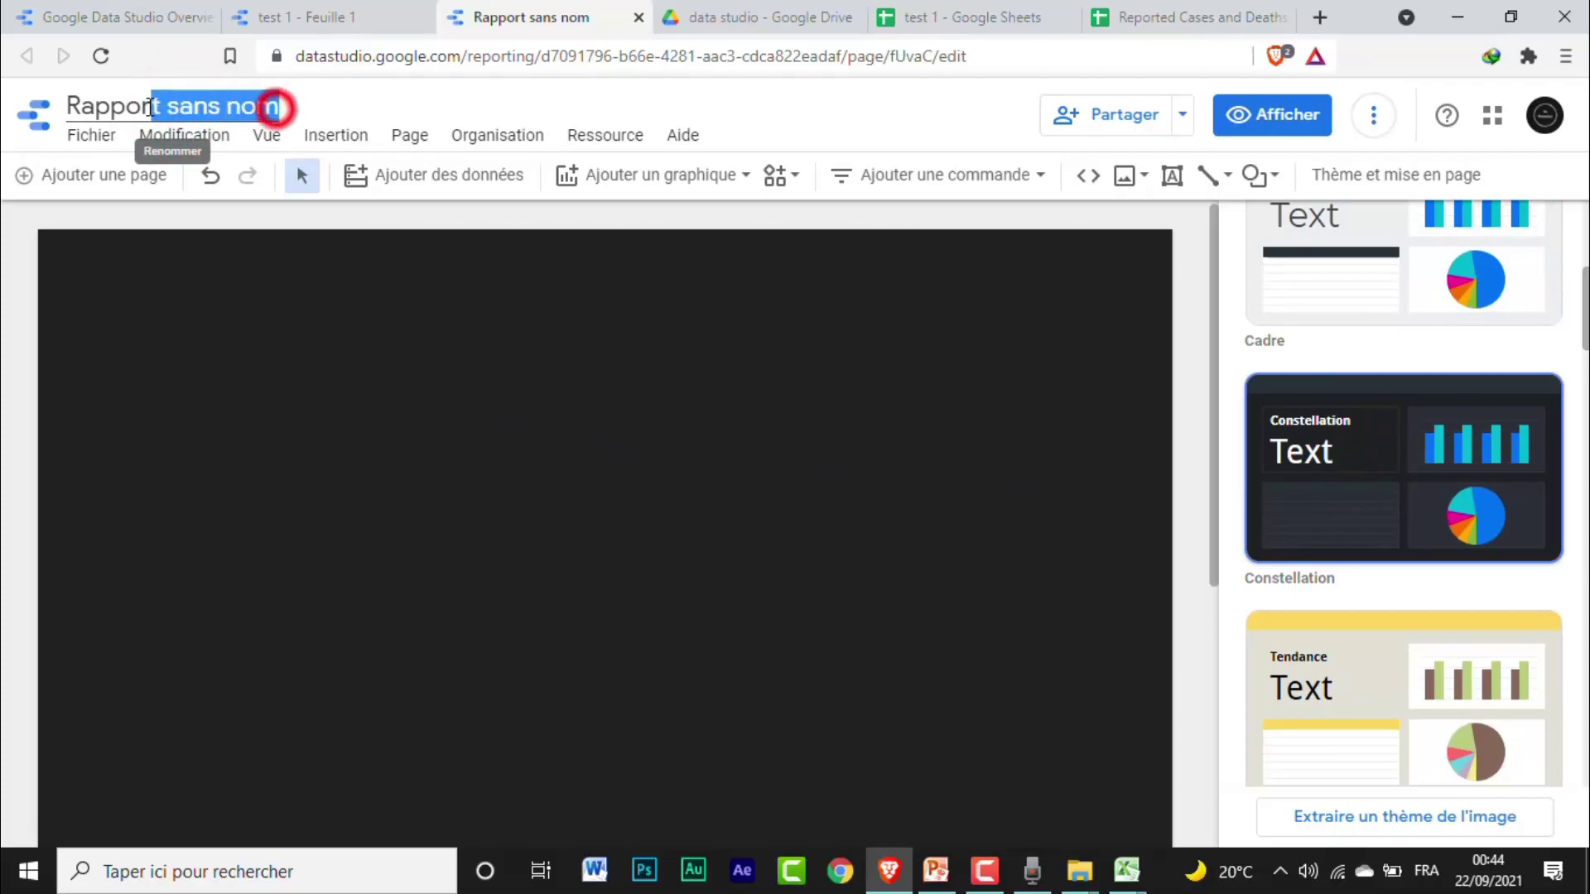
{"action": "triple_click", "coordinate": [263, 106]}
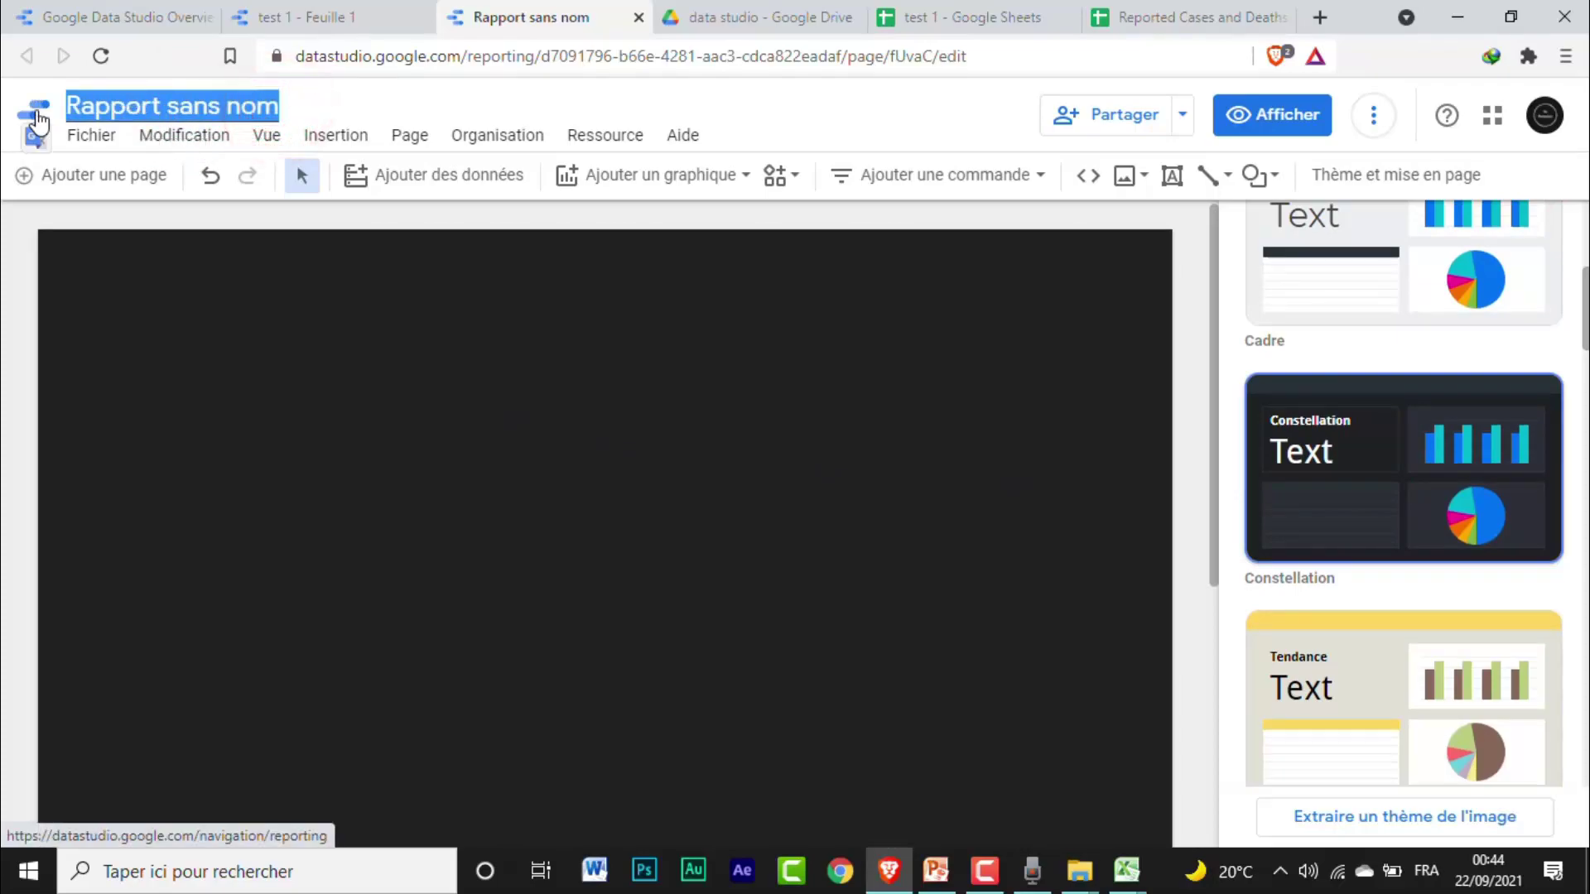
{"action": "type", "text": "ra"}
{"action": "type", "text": "ist rappo"}
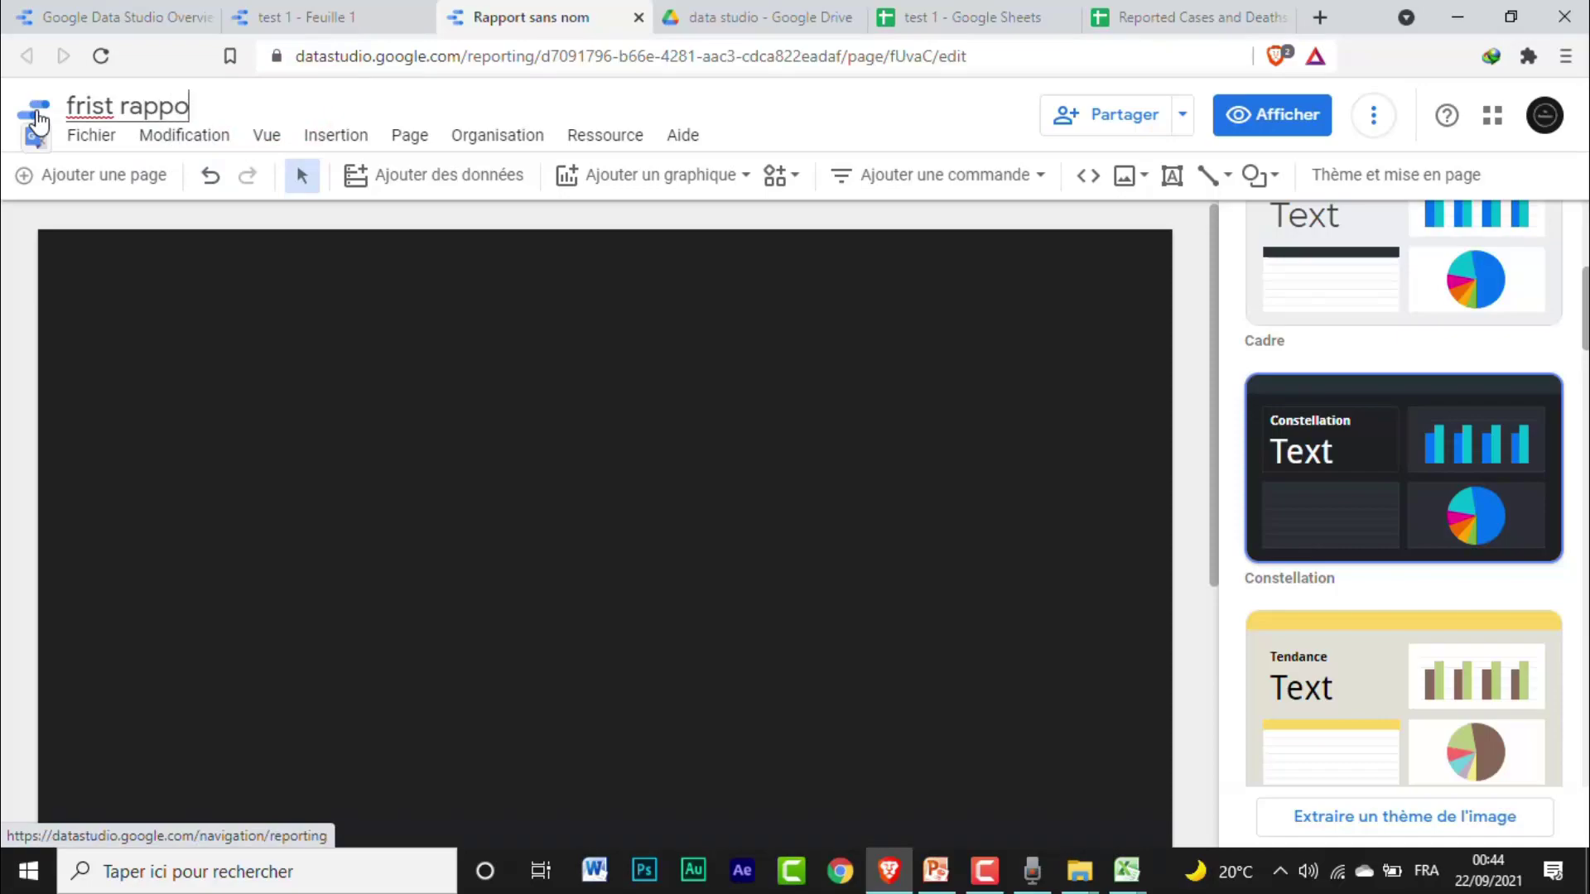
{"action": "type", "text": "rt in data analysis channr"}
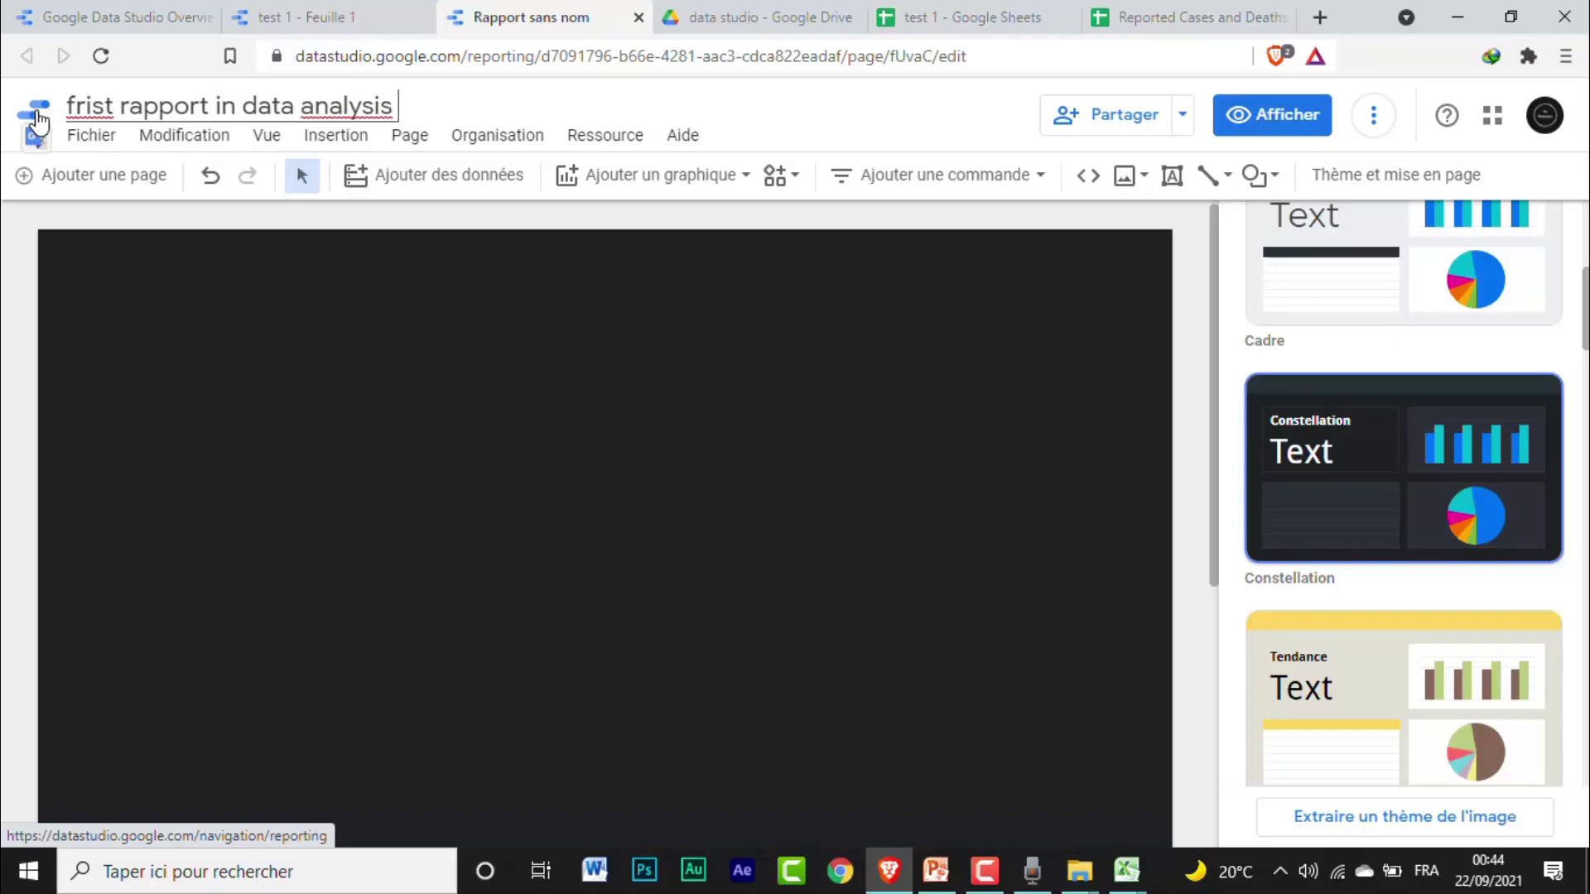
{"action": "left_click", "coordinate": [566, 387]}
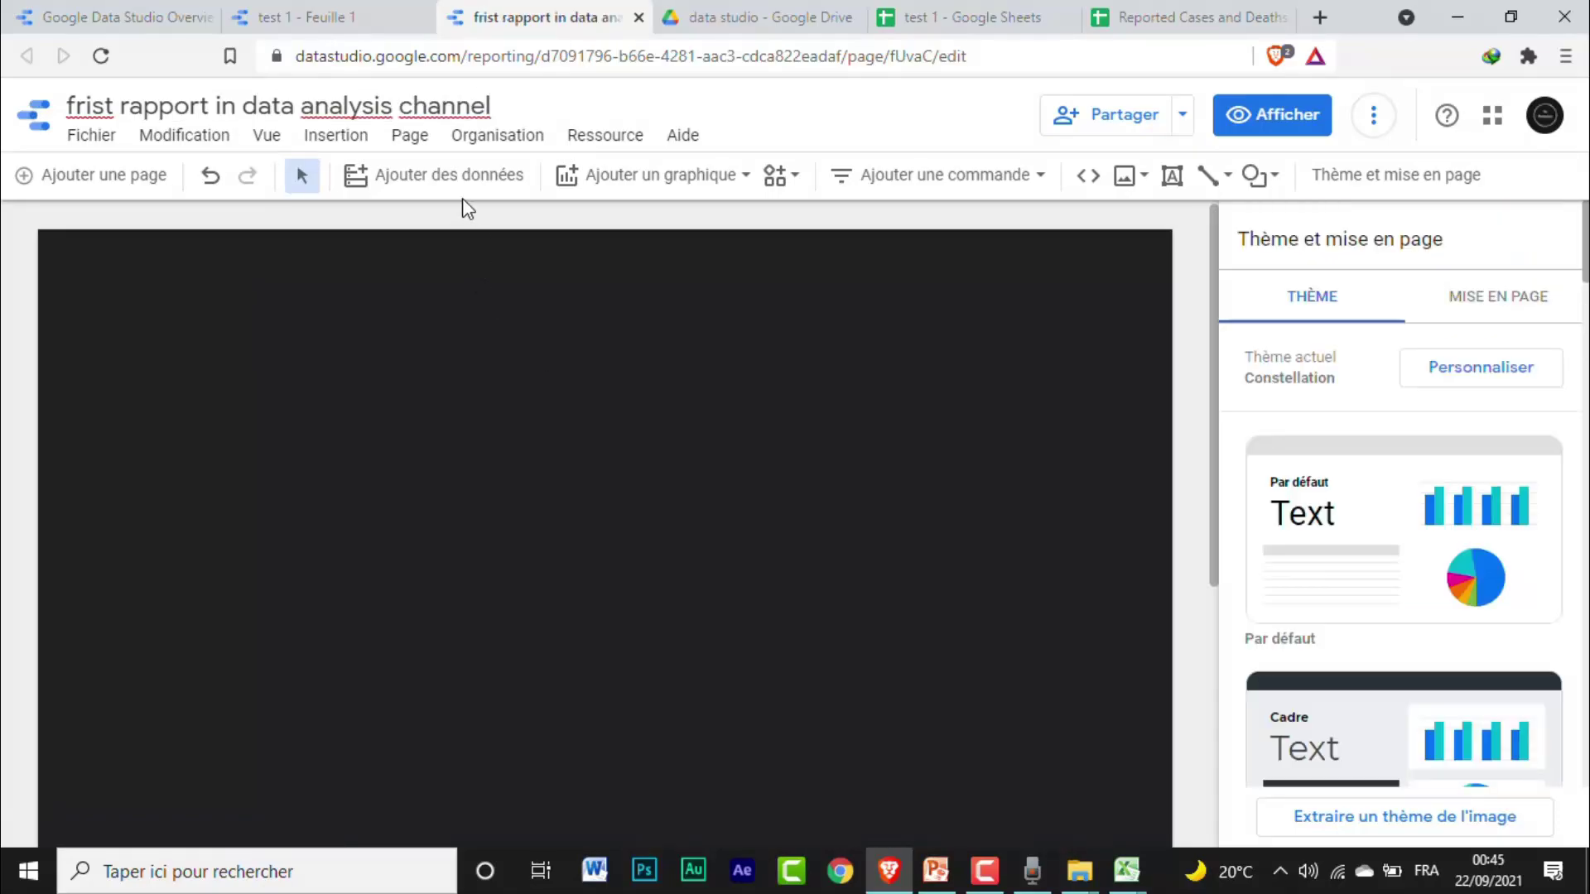
{"action": "left_click", "coordinate": [735, 184]}
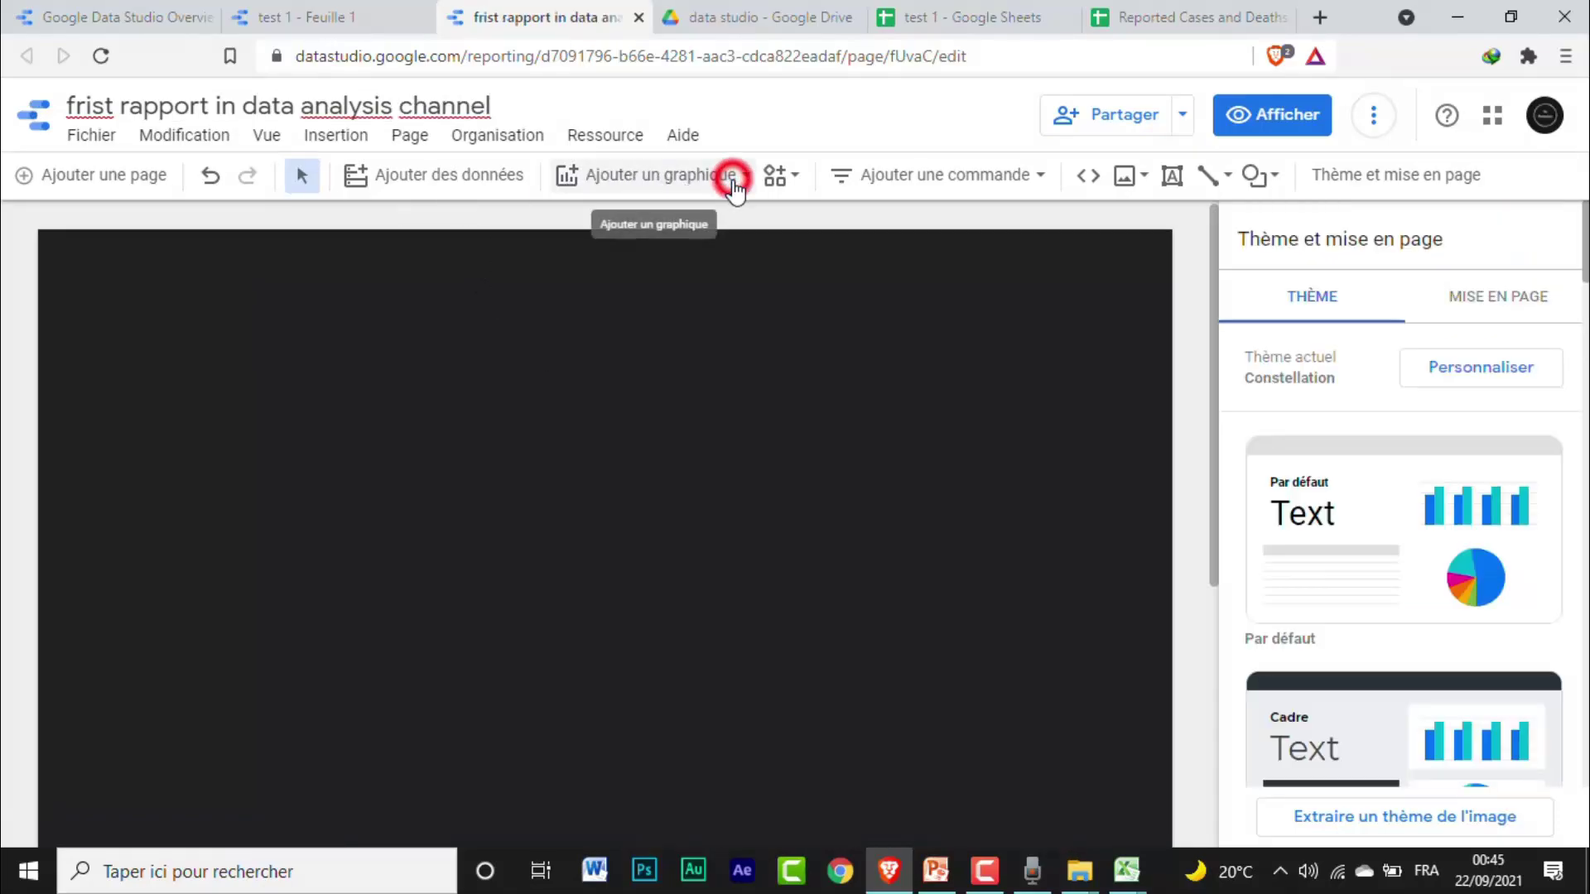
{"action": "left_click_drag", "start_coordinate": [921, 345], "coordinate": [902, 688]}
{"action": "left_click", "coordinate": [412, 196]}
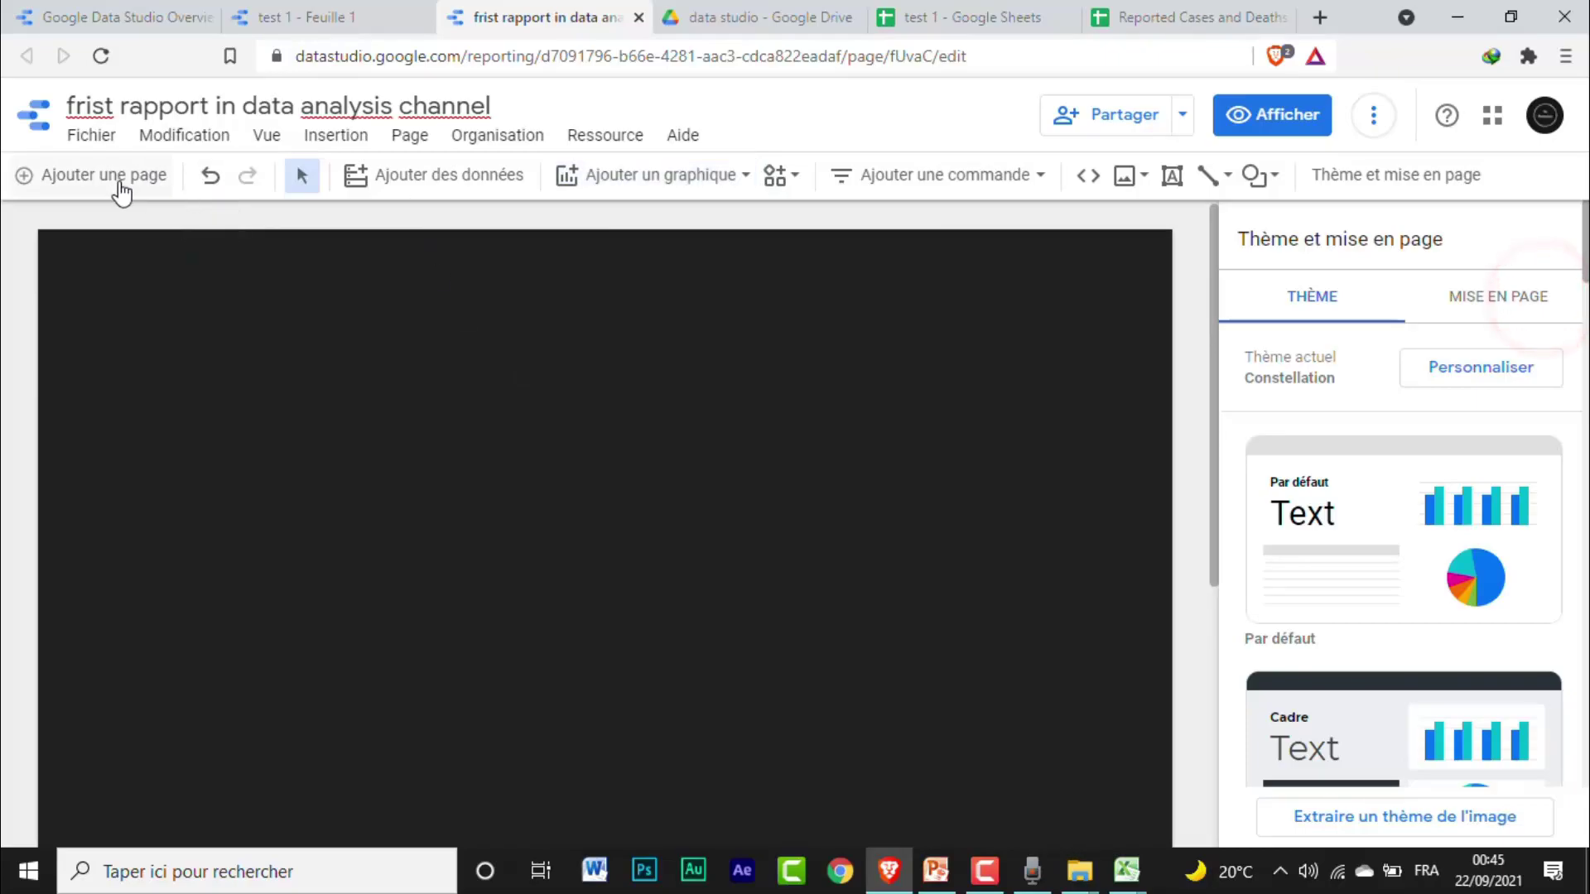
- Add a second page to the report and go through the report's page list, ending on page 2
{"action": "left_click", "coordinate": [52, 180]}
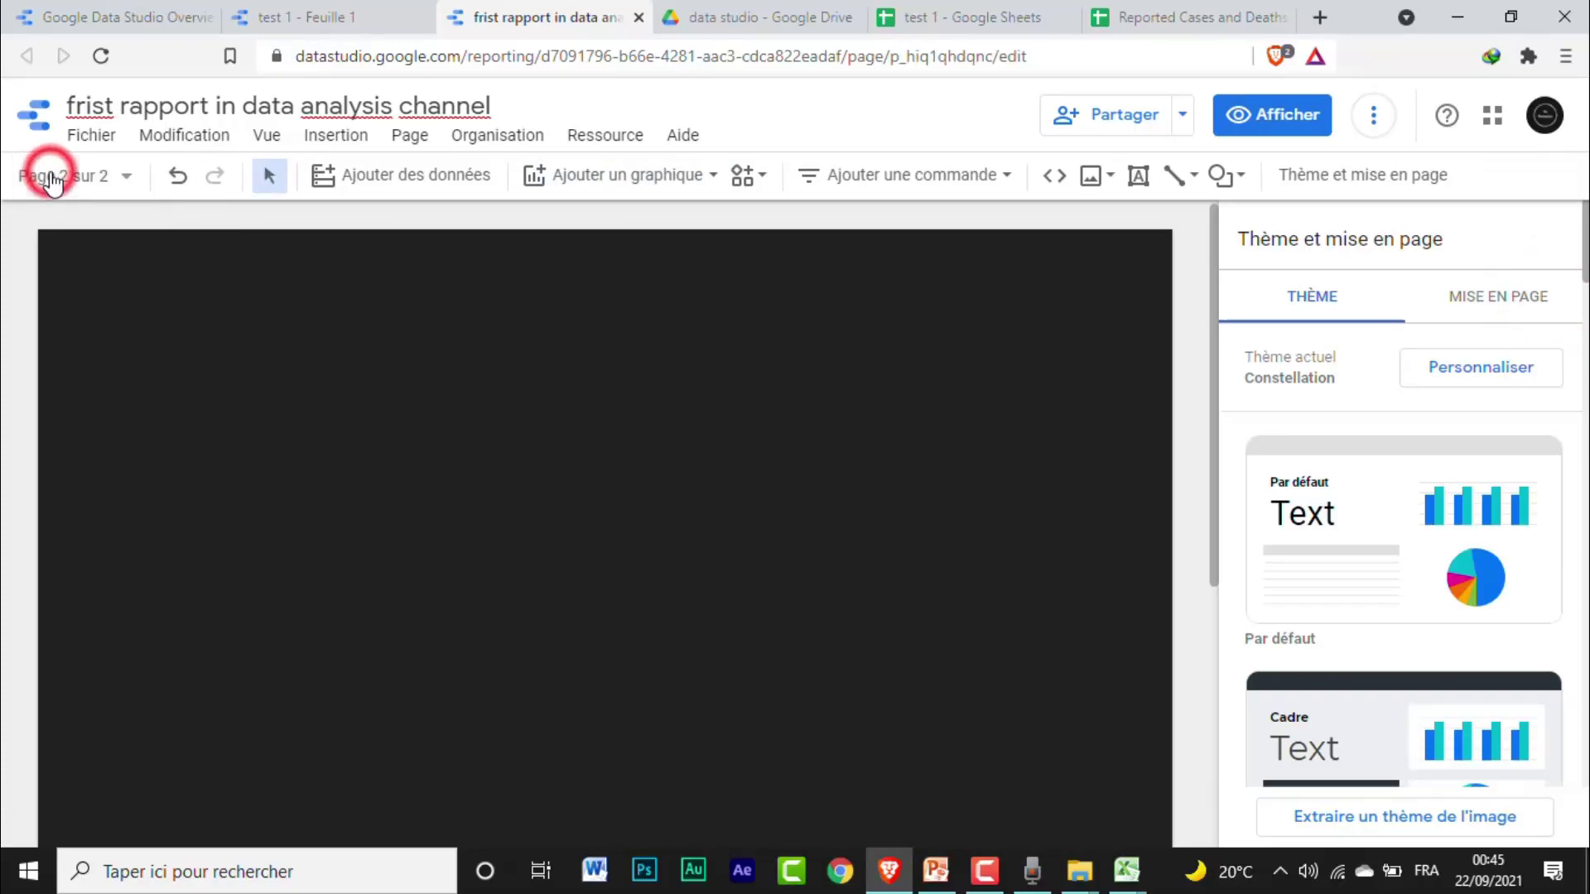
{"action": "left_click", "coordinate": [91, 176]}
{"action": "left_click", "coordinate": [124, 264]}
{"action": "left_click", "coordinate": [108, 328]}
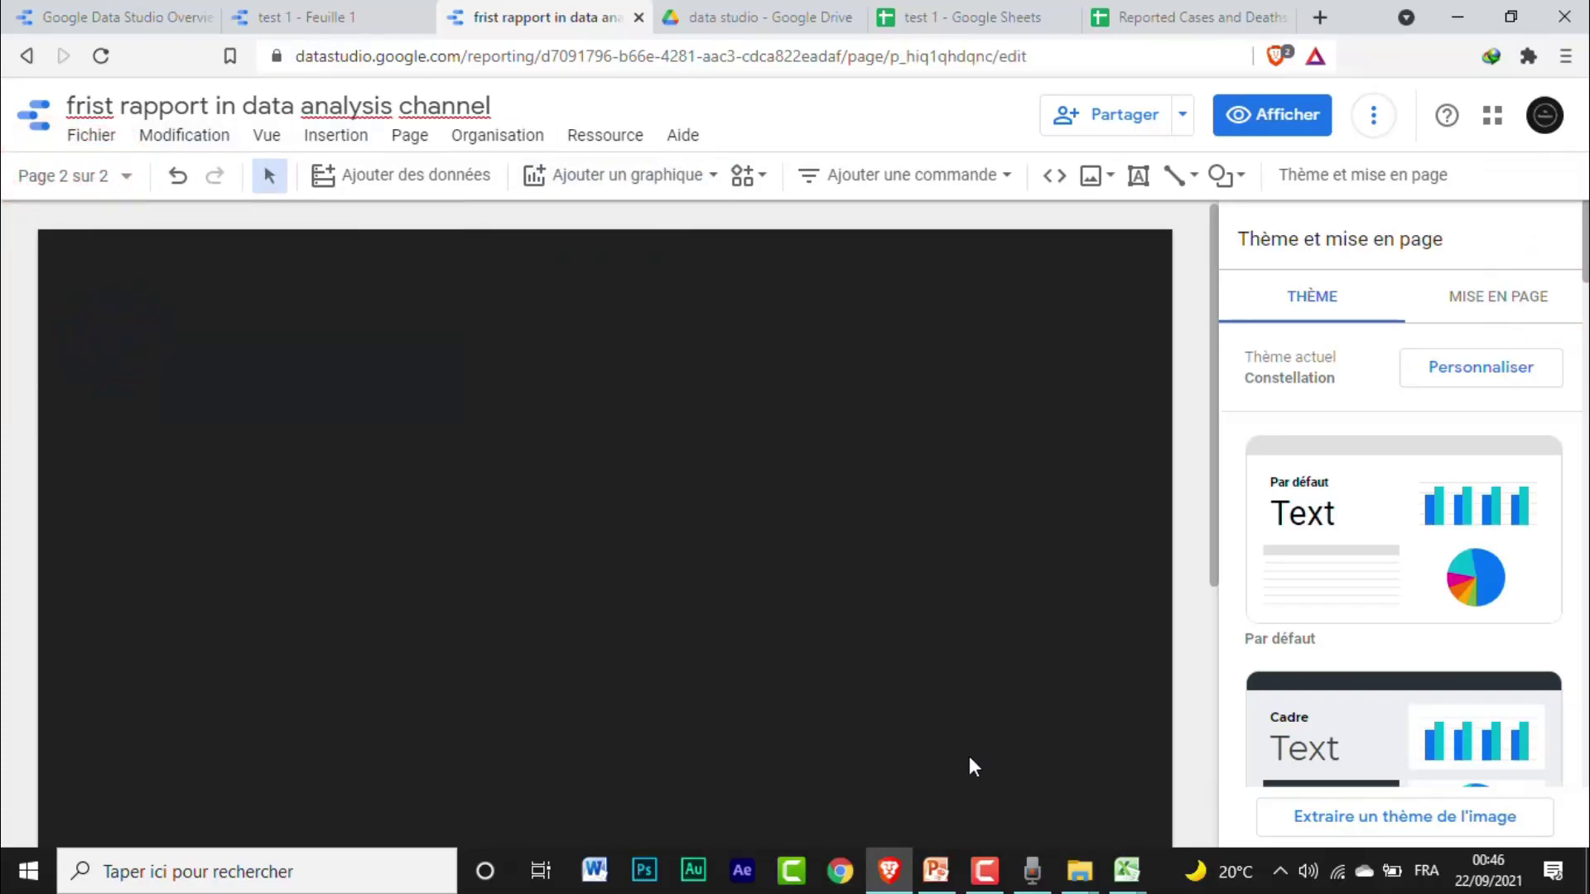
{"action": "left_click", "coordinate": [936, 869]}
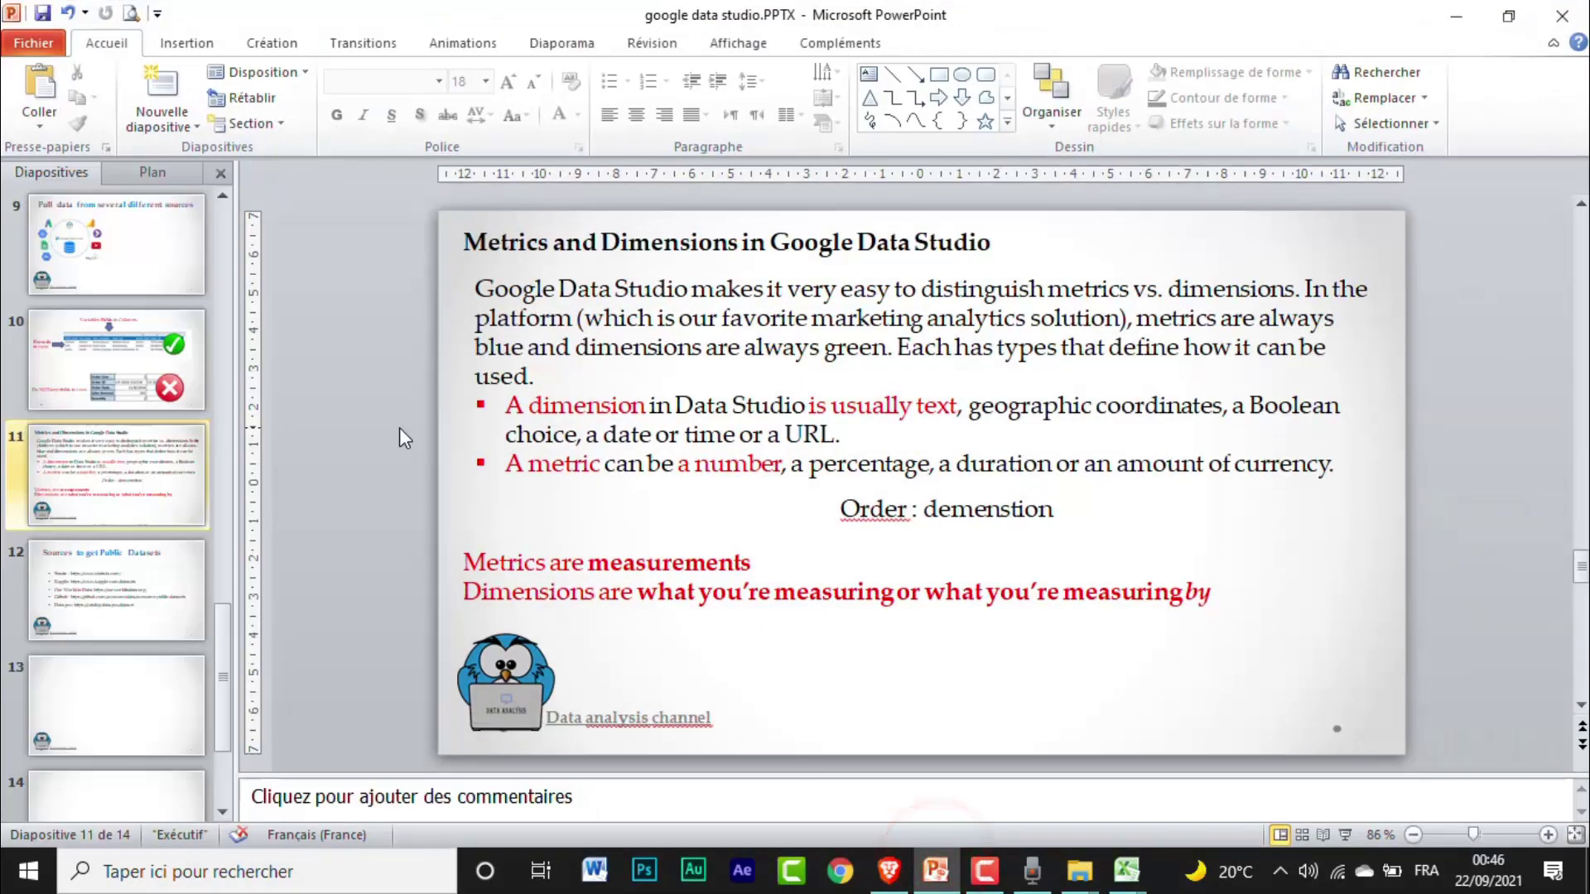
{"action": "left_click", "coordinate": [117, 557]}
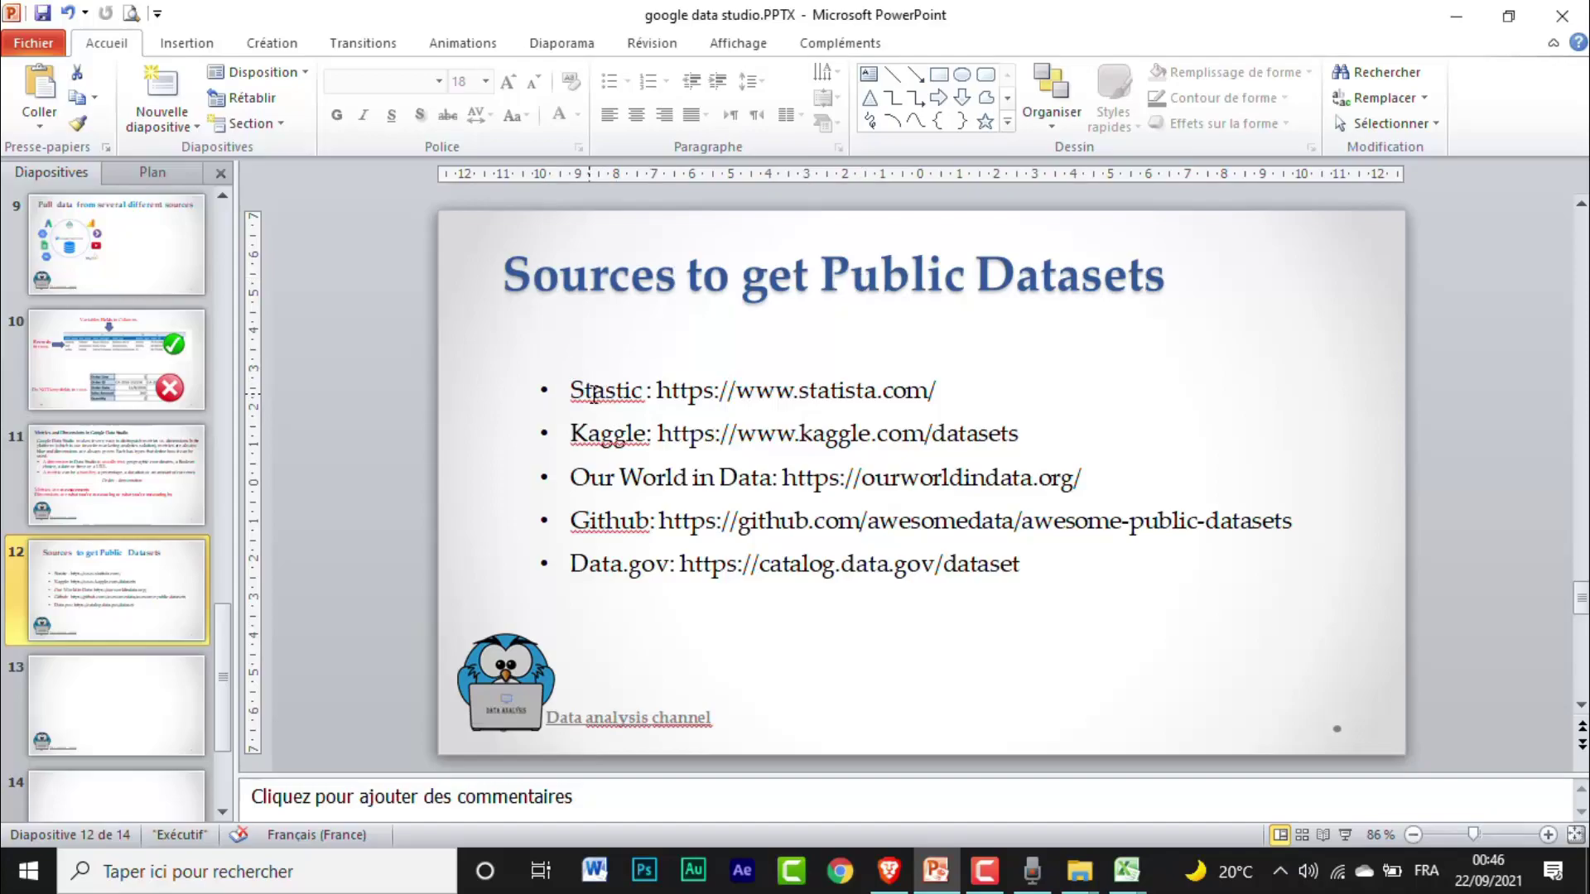
{"action": "left_click_drag", "start_coordinate": [578, 390], "coordinate": [945, 365]}
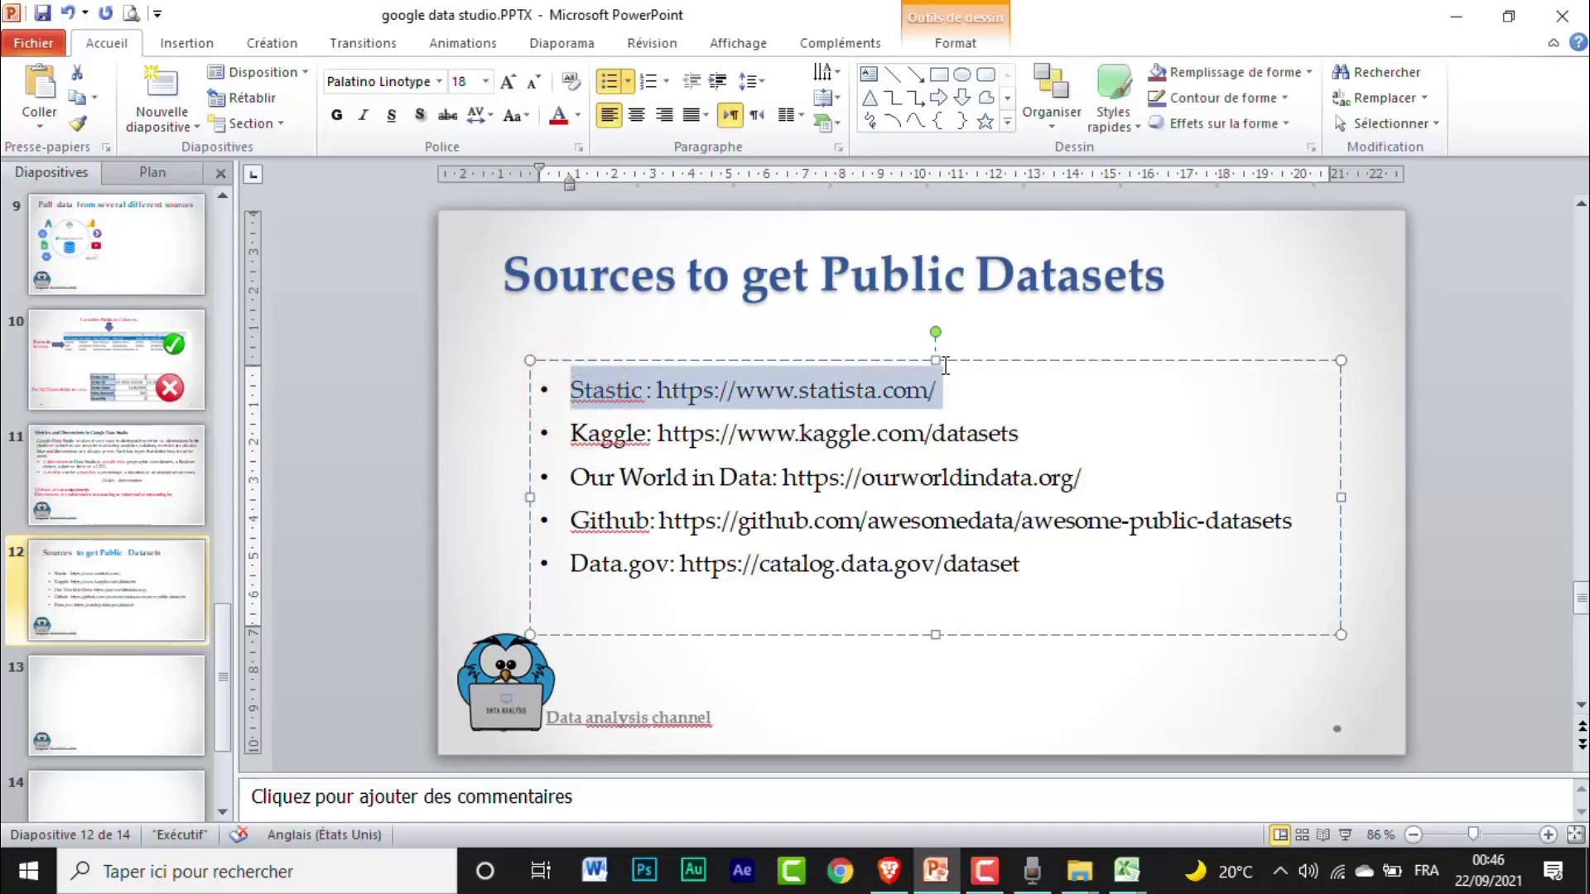
{"action": "left_click", "coordinate": [886, 389]}
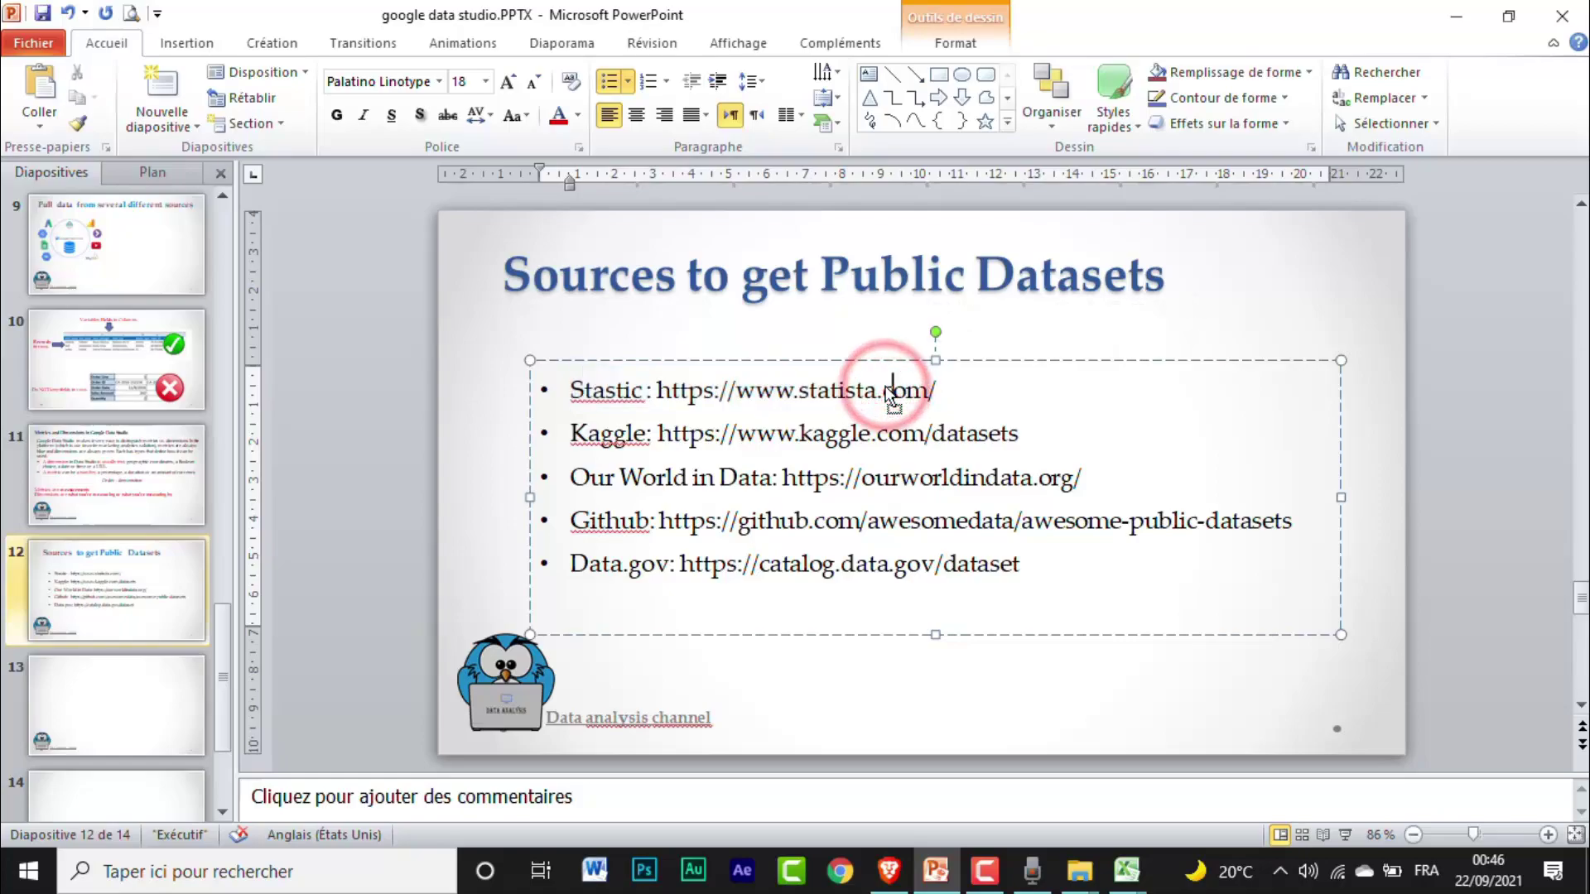
{"action": "left_click_drag", "start_coordinate": [937, 389], "coordinate": [694, 359]}
{"action": "key", "text": "ctrl+c"}
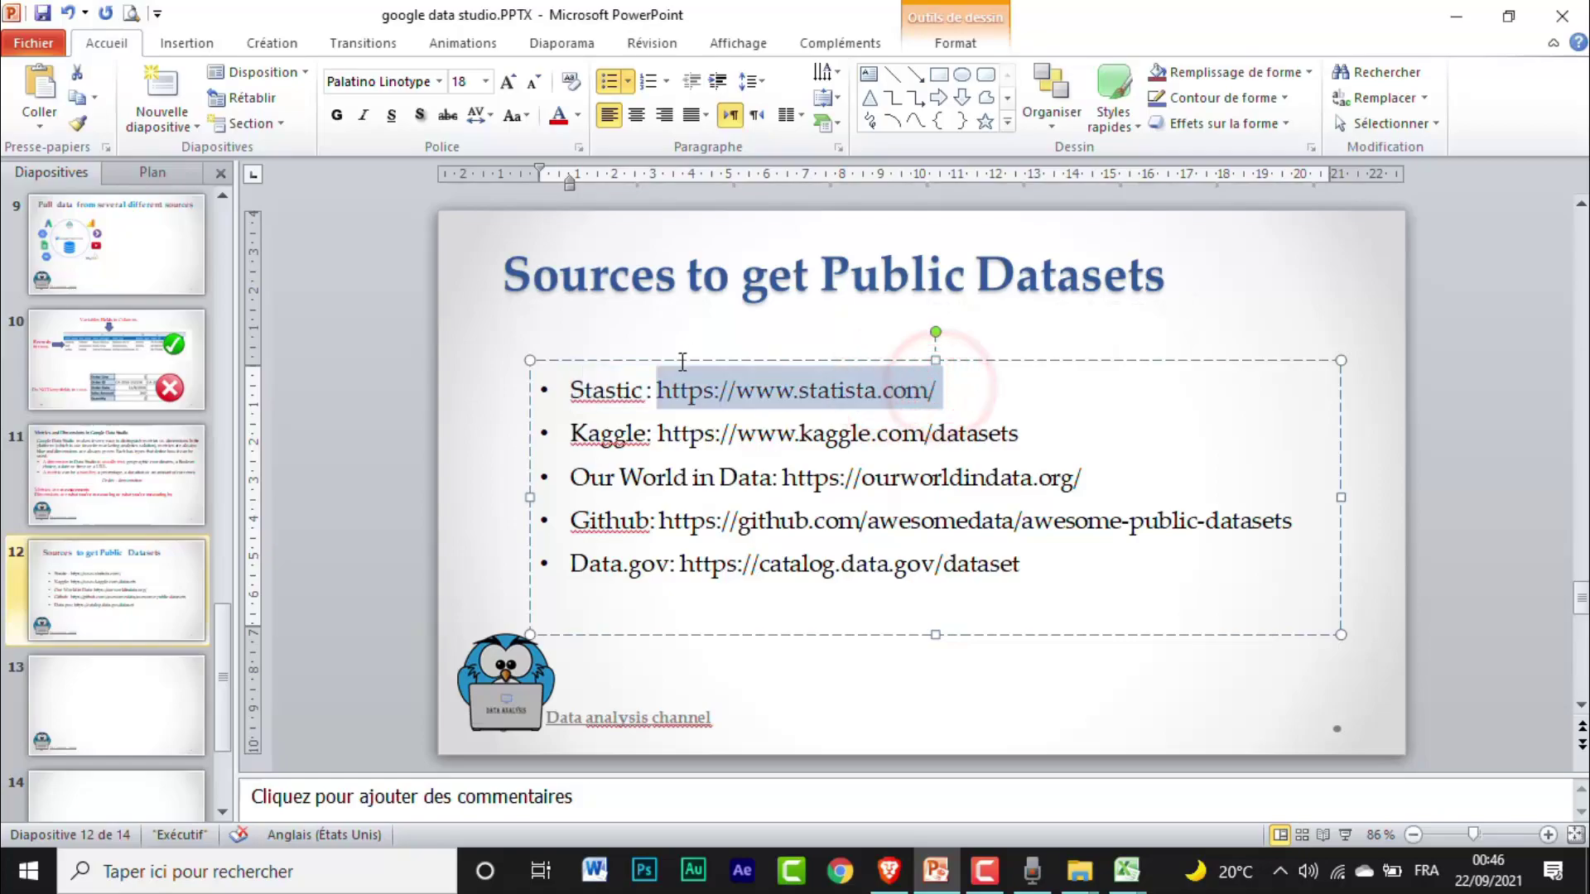
- Switch back to the Brave browser and open the copied Statista address in a new tab
{"action": "left_click", "coordinate": [903, 851]}
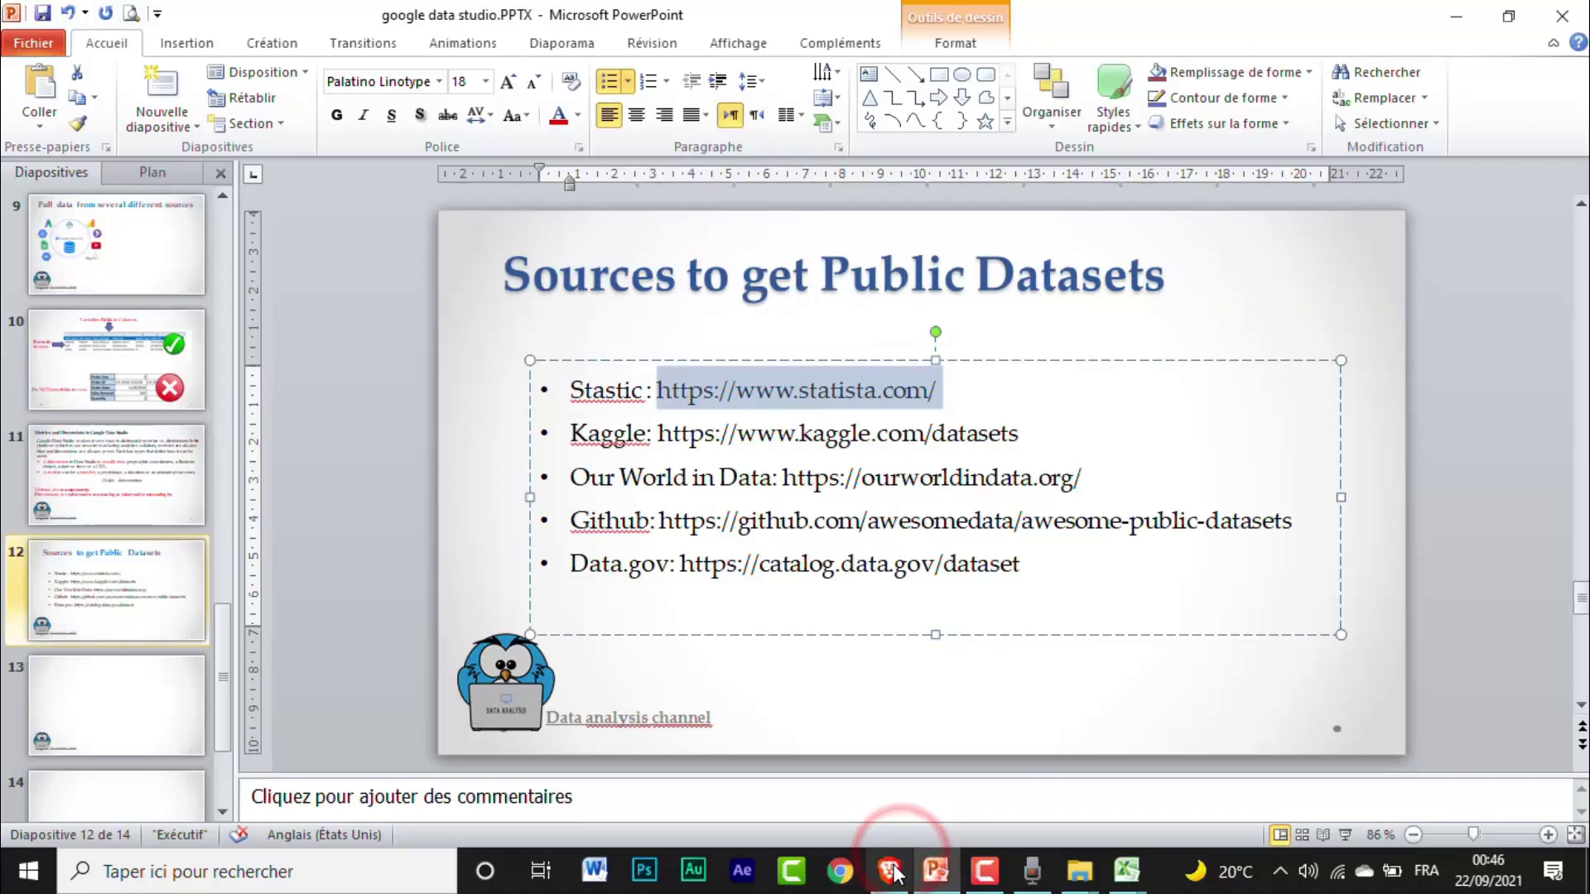
{"action": "left_click", "coordinate": [892, 863]}
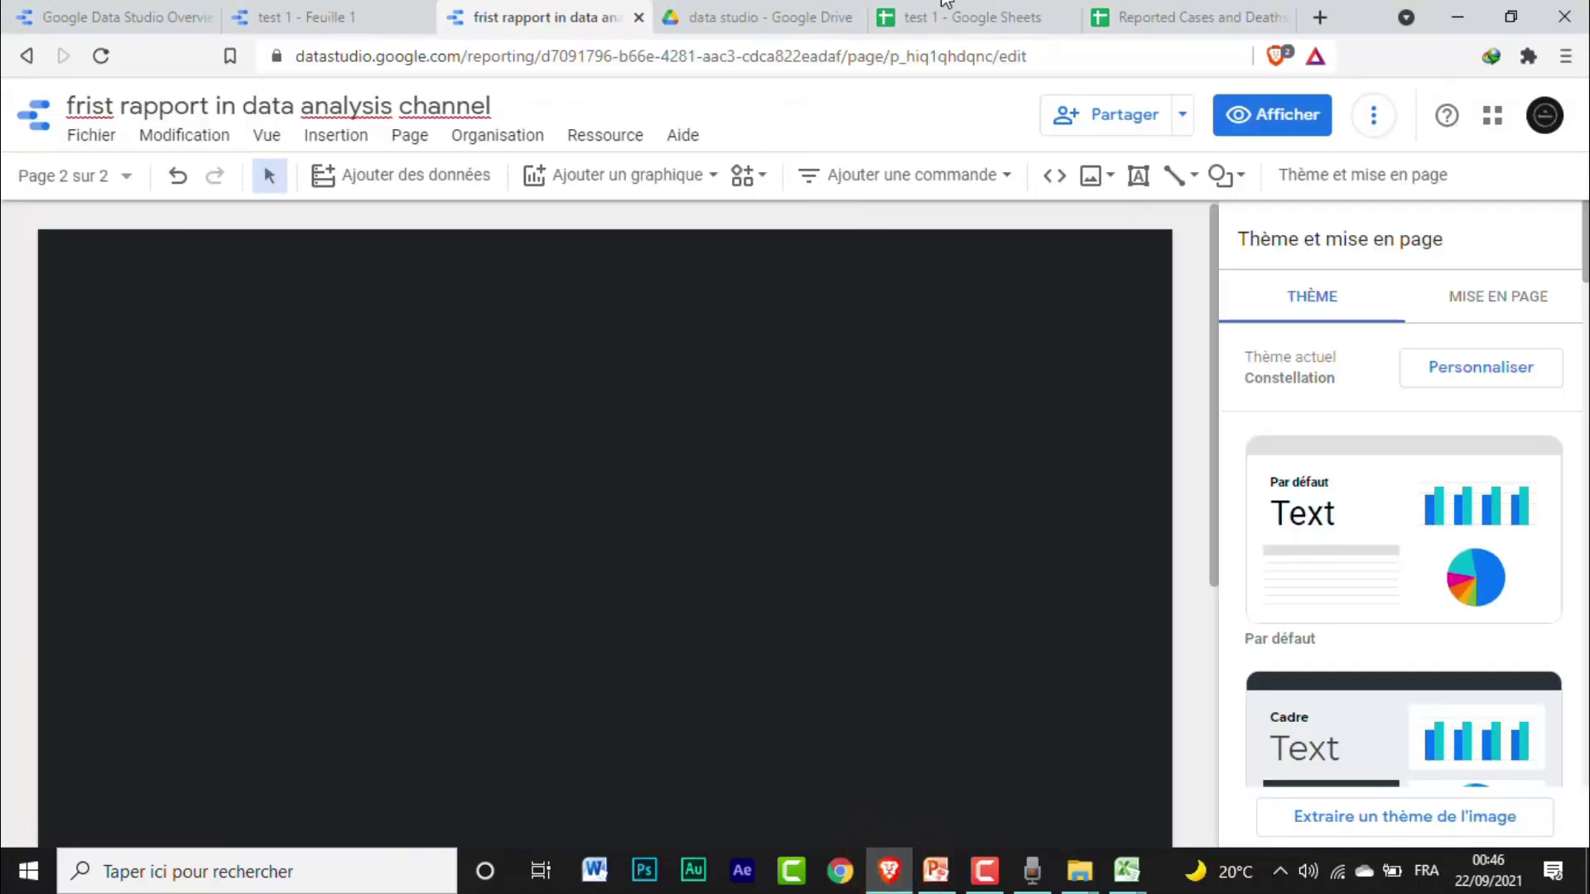
{"action": "left_click", "coordinate": [1322, 16]}
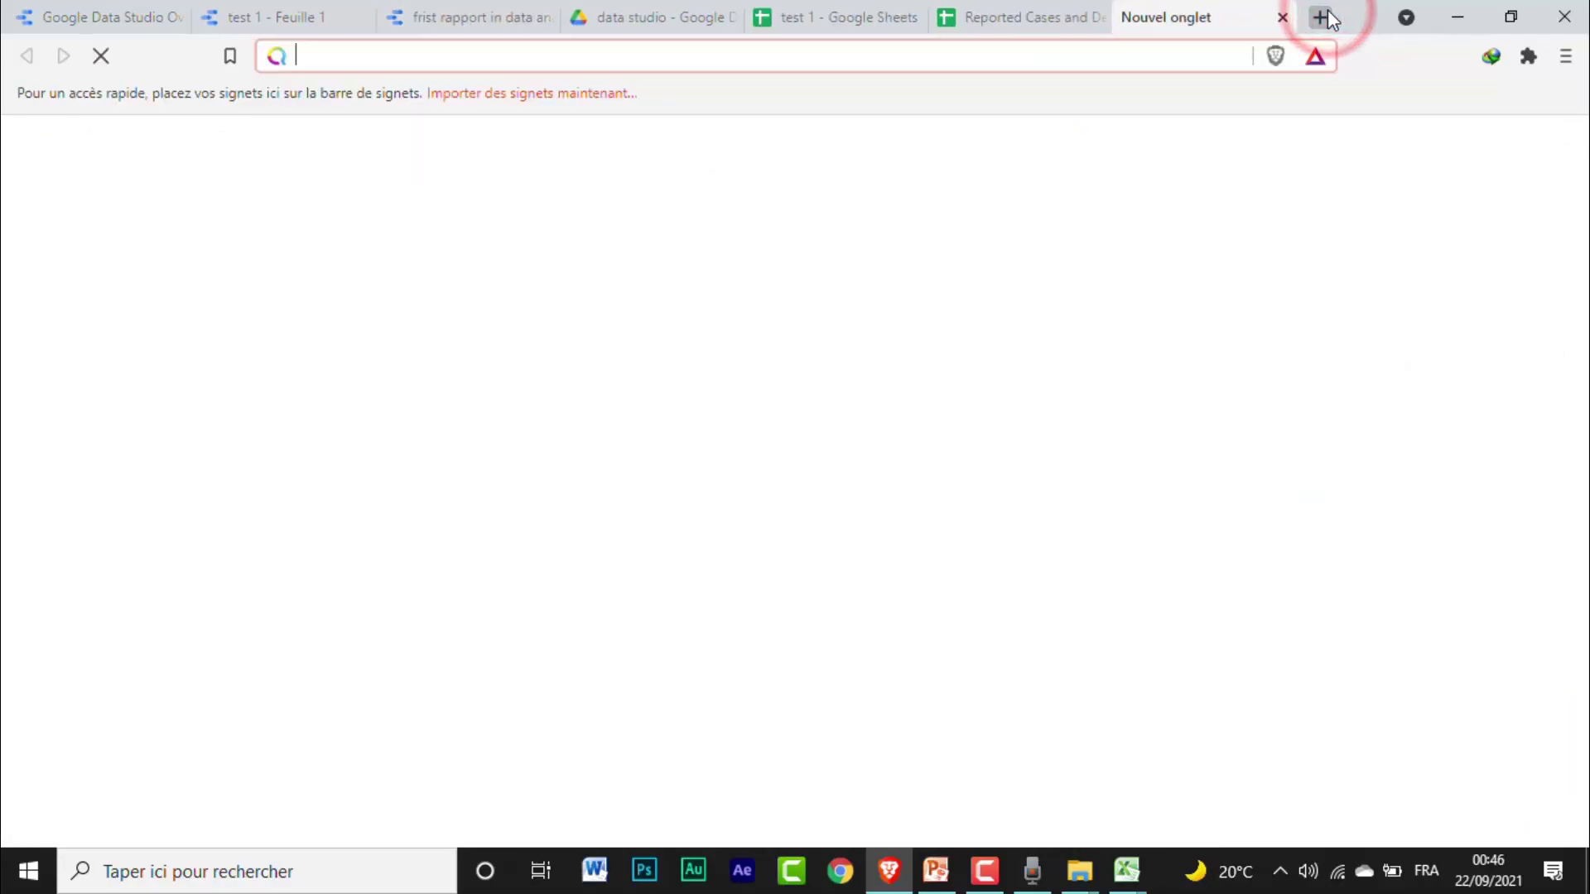
{"action": "key", "text": "ctrl+v"}
{"action": "key", "text": "Return"}
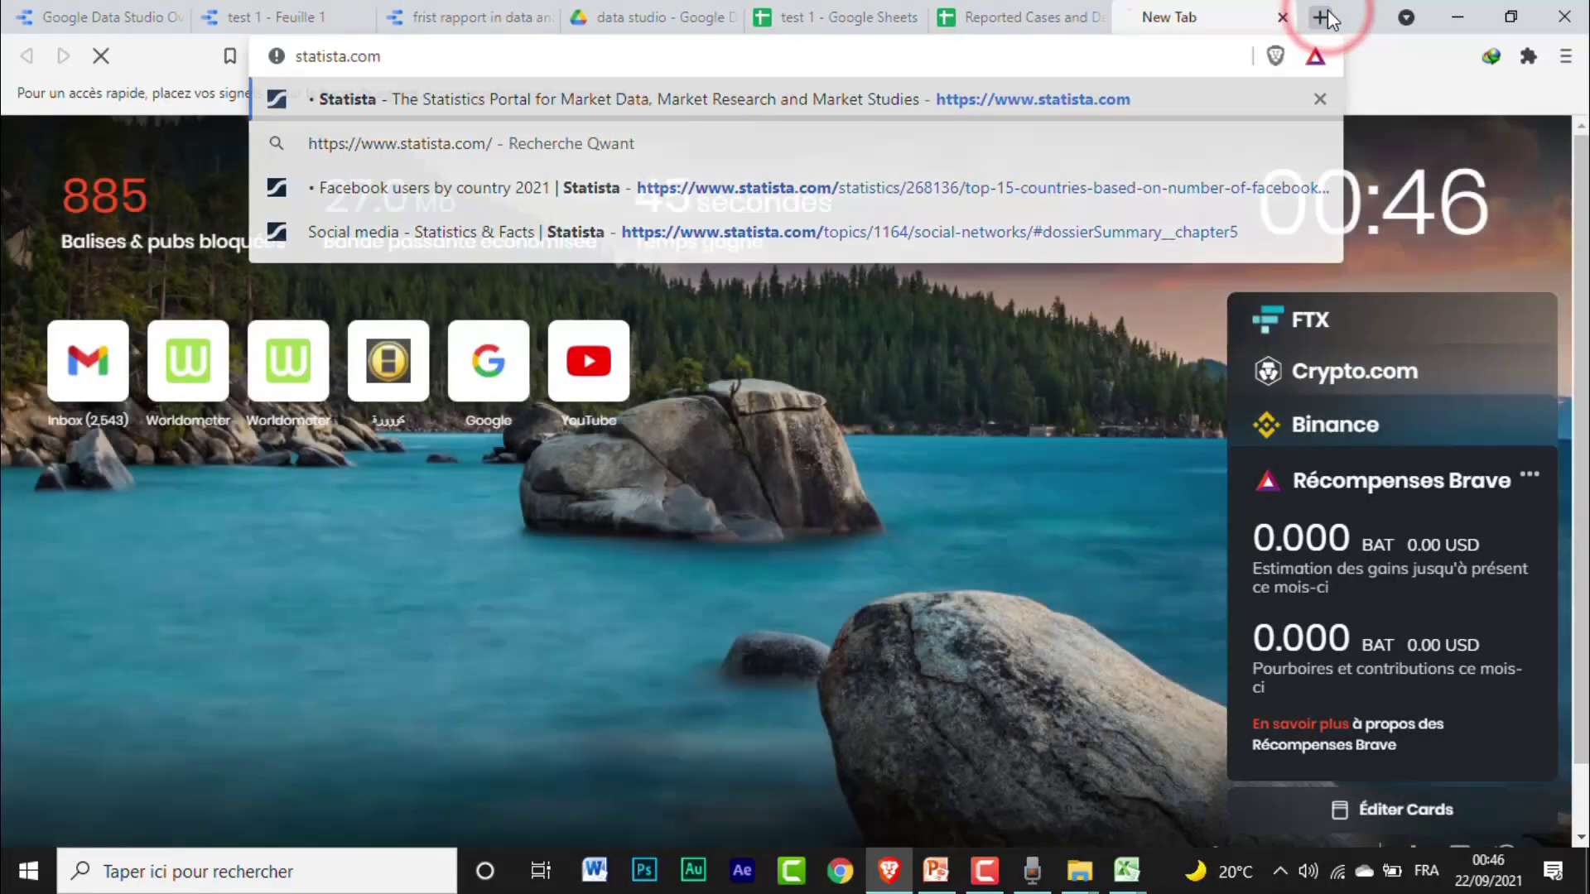